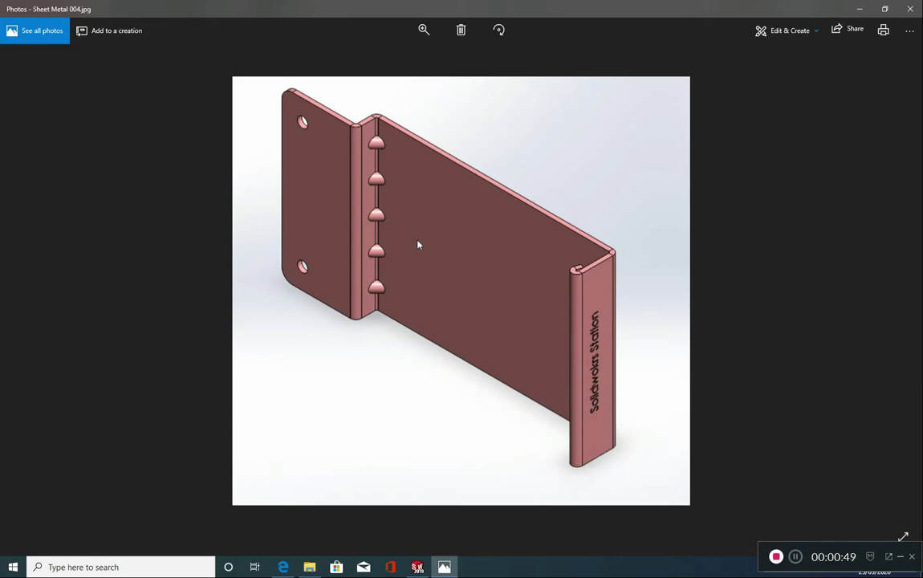
- Switch to SOLIDWORKS and check that the Sheet Metal toolset is enabled
click(418, 567)
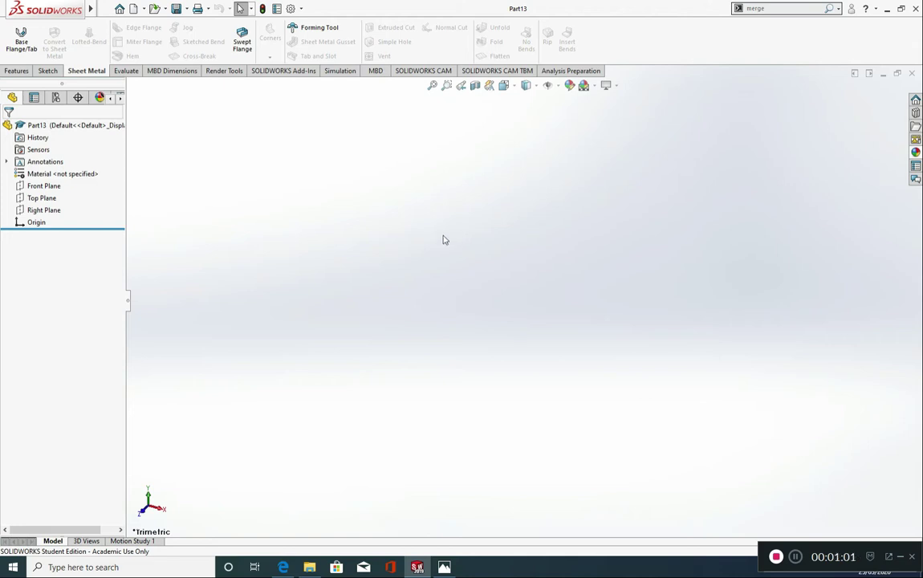
right_click(126, 73)
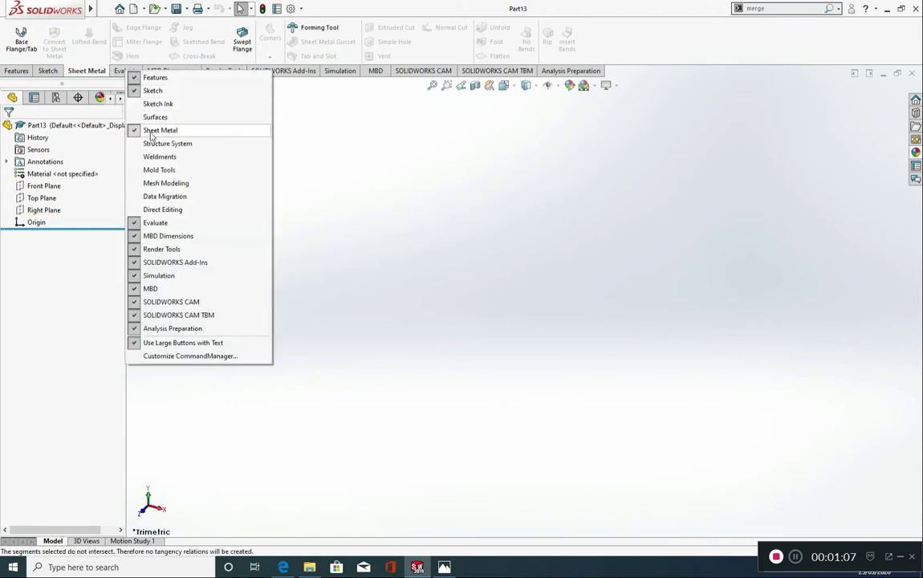
click(399, 200)
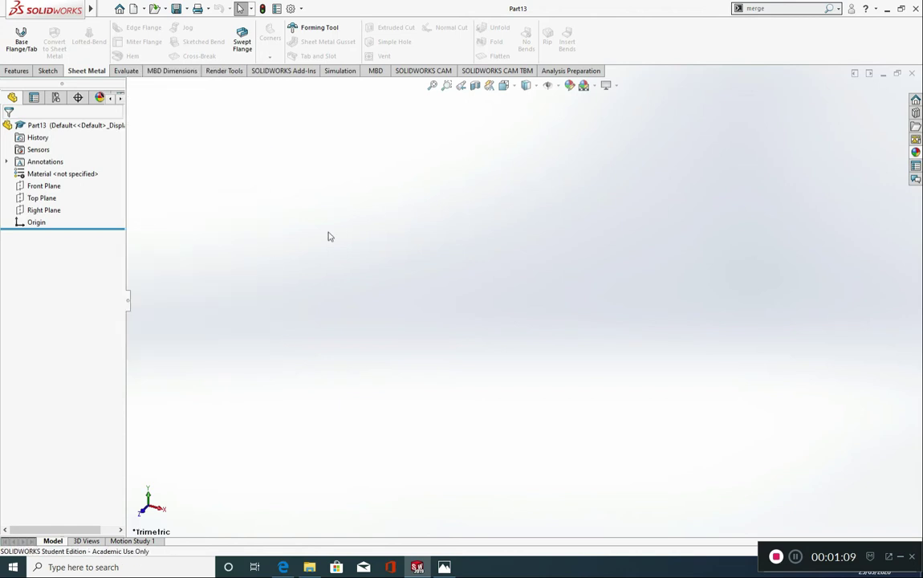
- Sketch a center rectangle about 190 by 81 mm on the Front Plane, centred on the origin
click(44, 185)
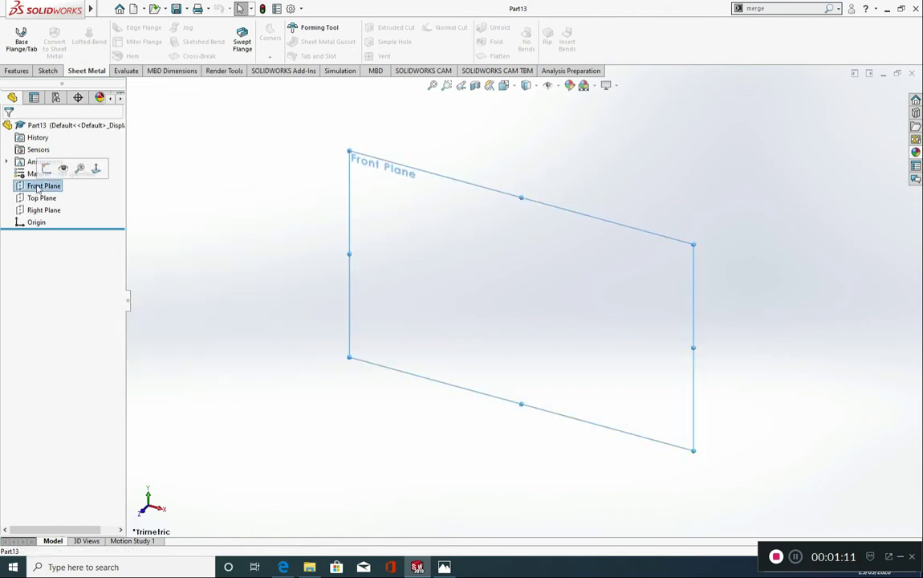
click(95, 169)
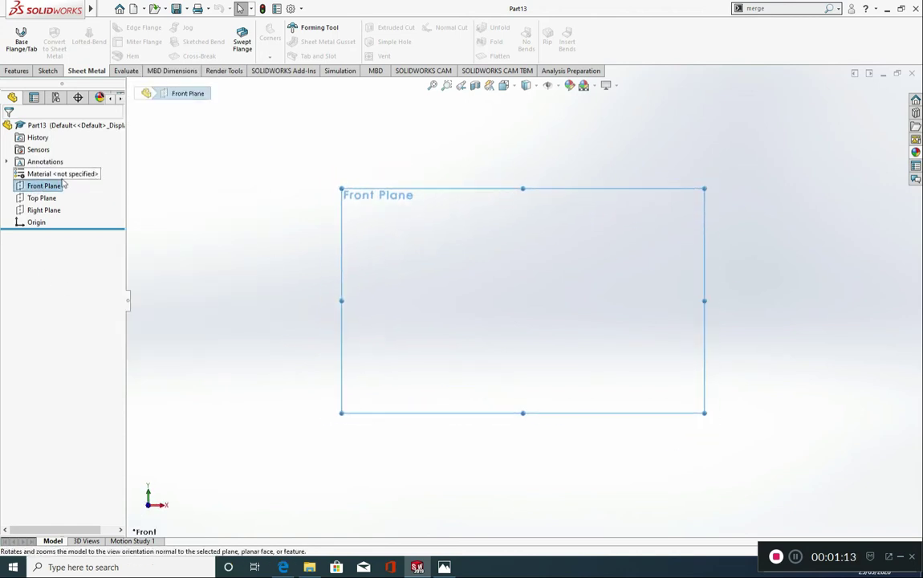
click(44, 71)
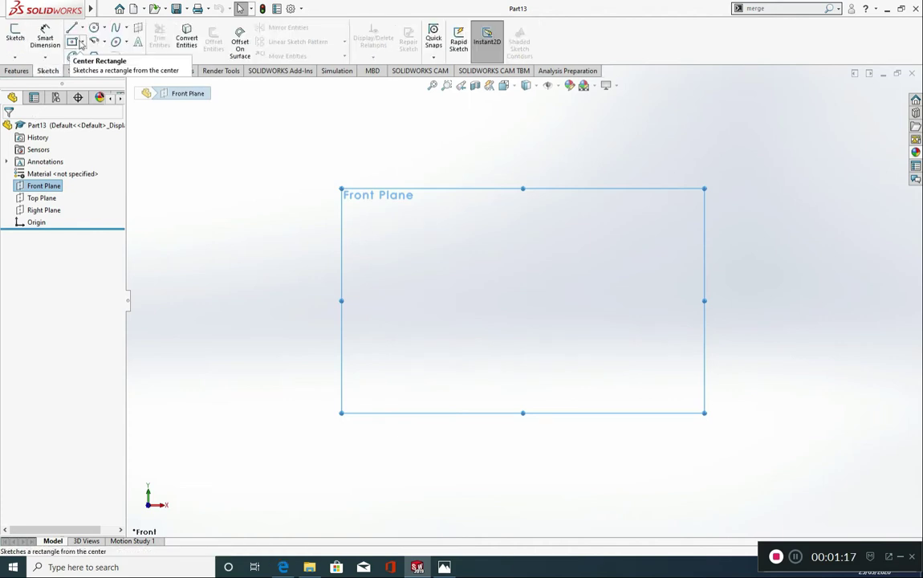
click(82, 42)
click(85, 63)
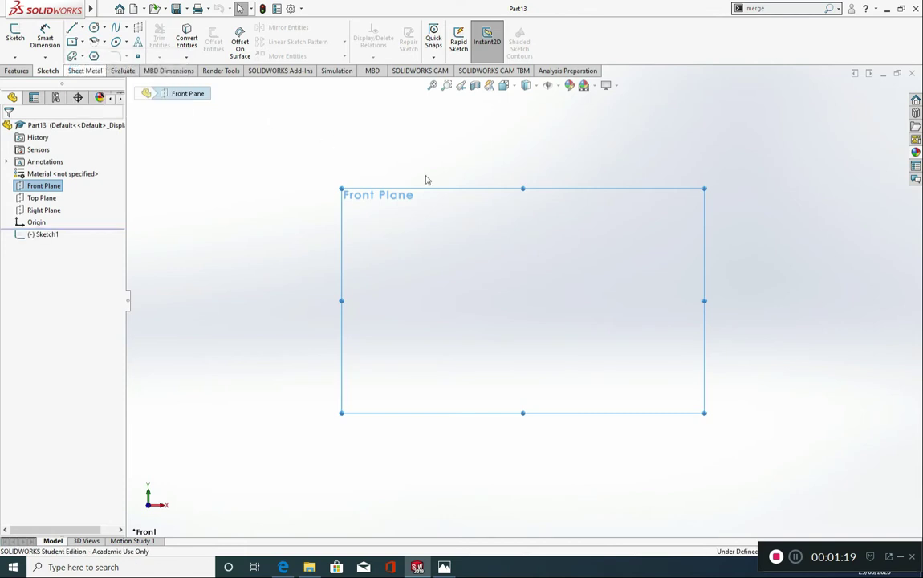
click(523, 298)
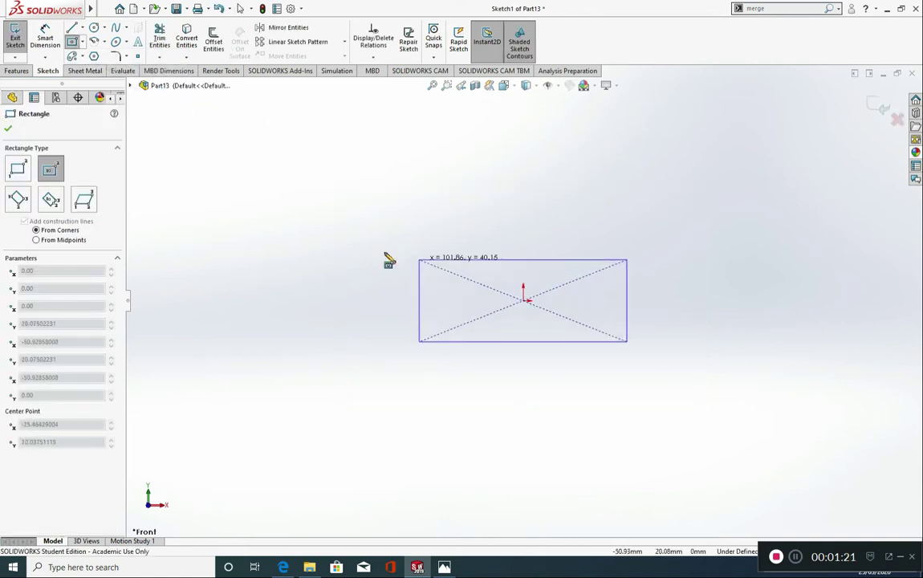
click(329, 218)
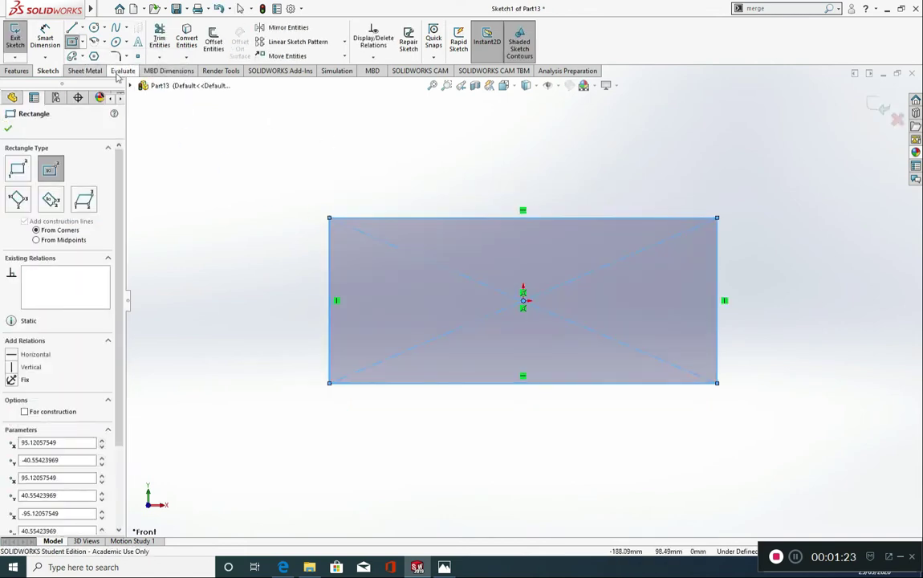
- Dimension the rectangle to 150 mm wide and 80 mm high
click(47, 36)
click(473, 217)
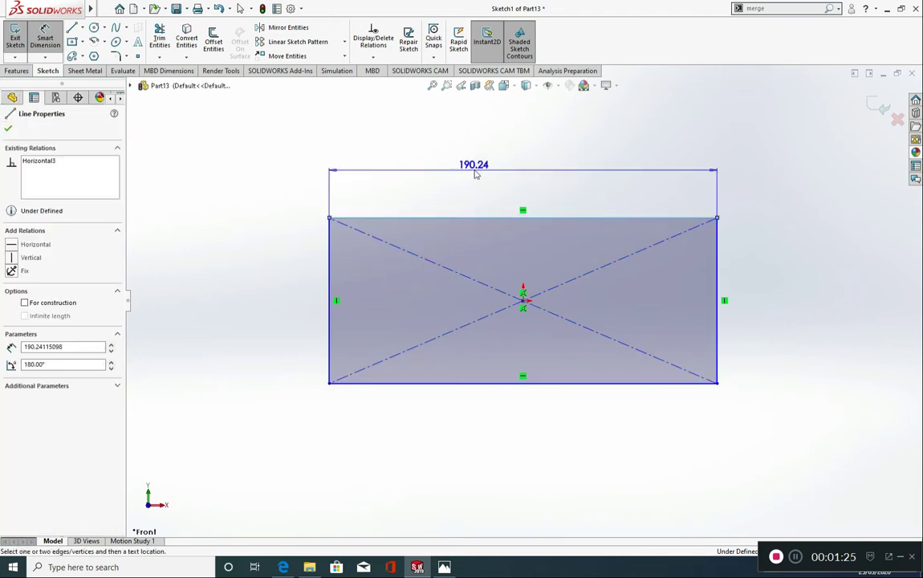
click(477, 172)
text(1)
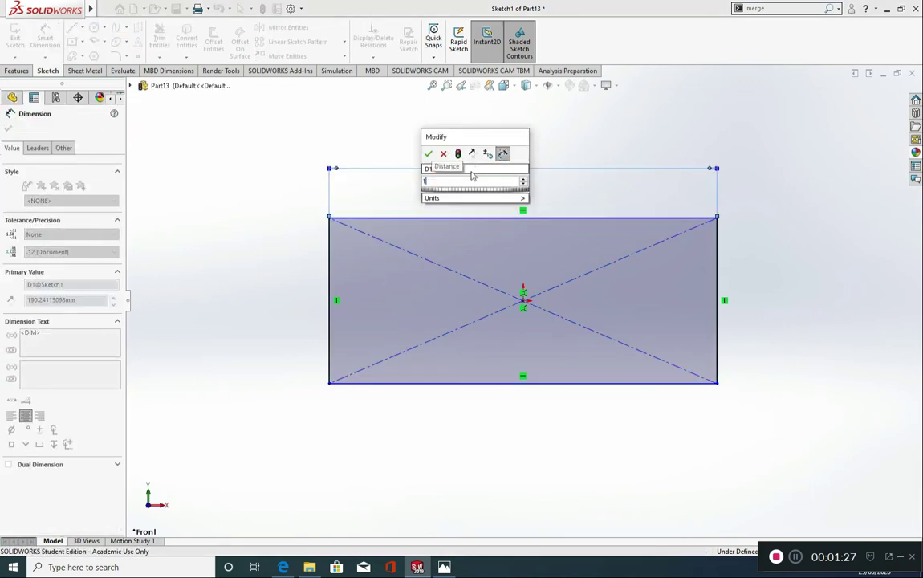
text(50)
key(Return)
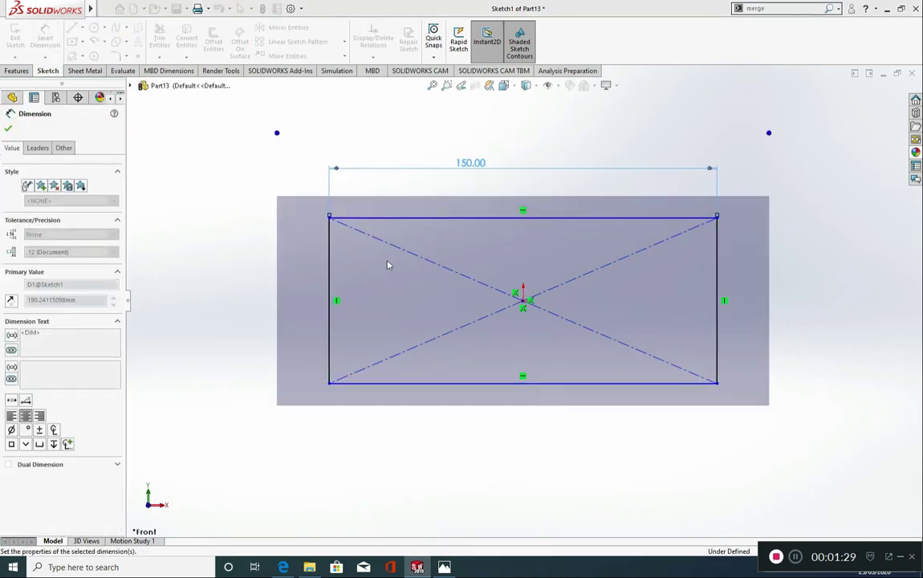
click(329, 278)
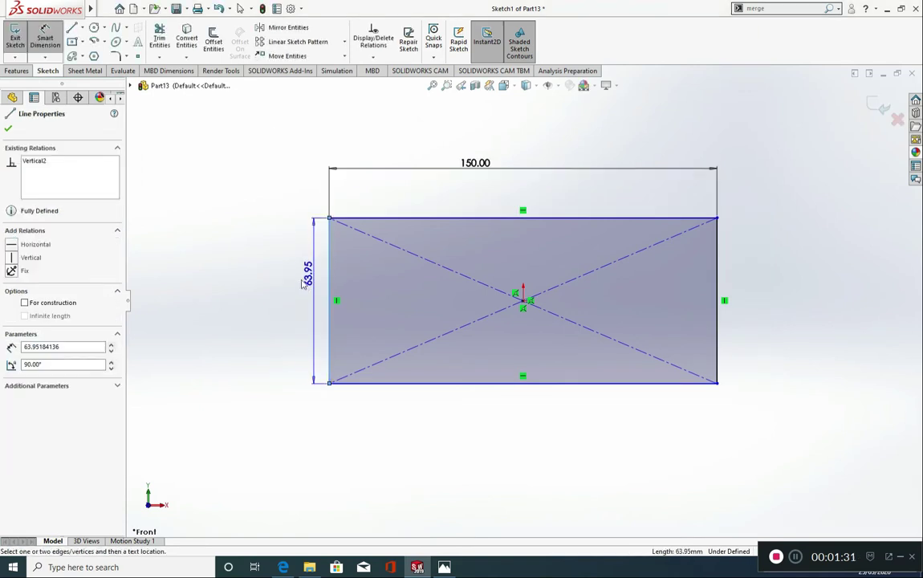
click(289, 303)
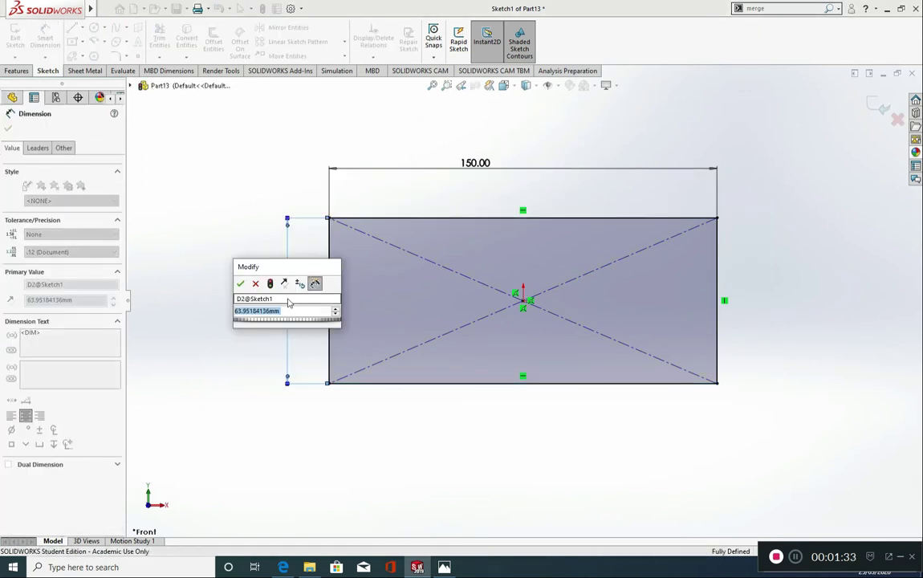
text(80)
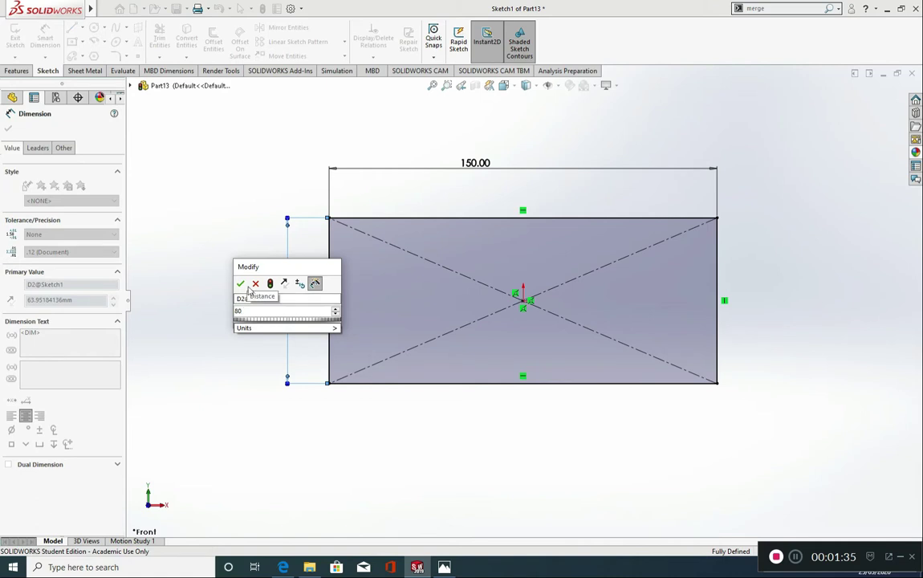
click(240, 284)
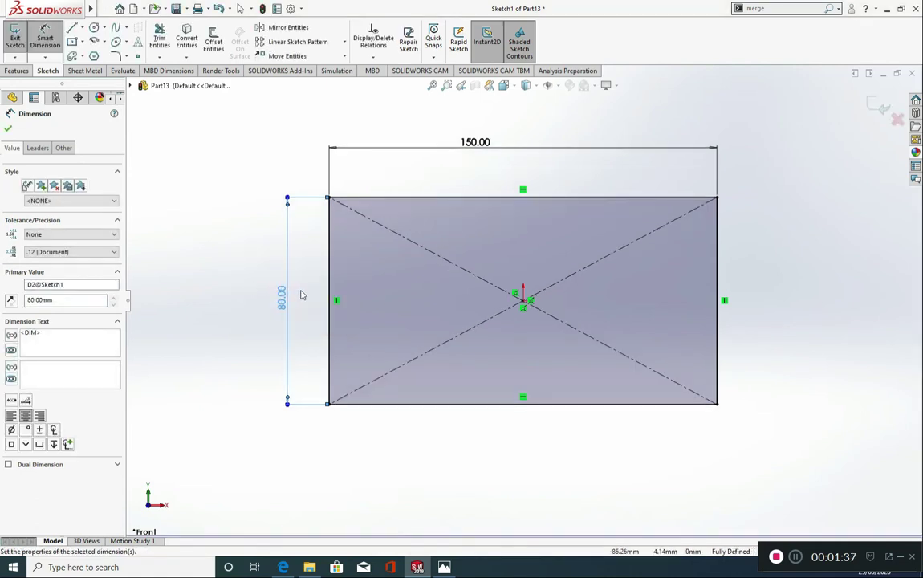
key(Escape)
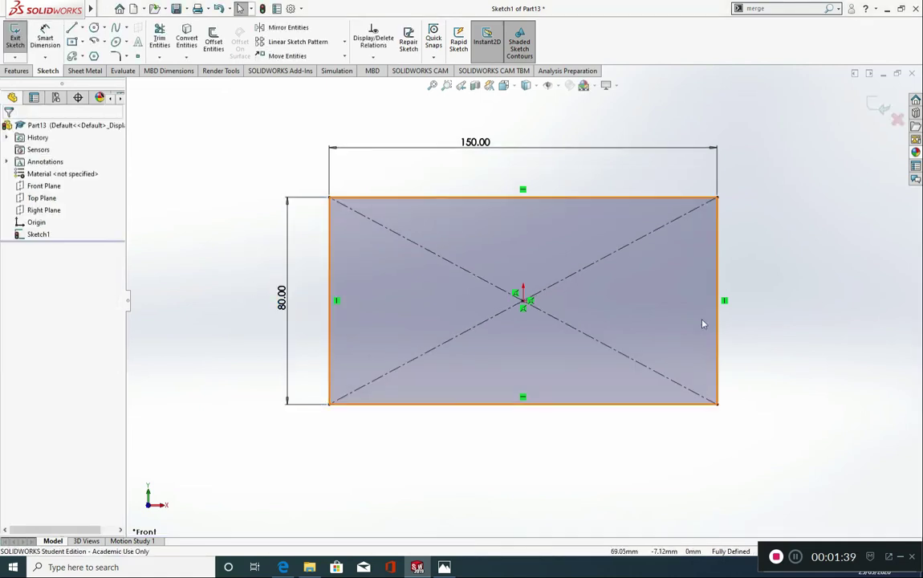
- Create a sheet metal base flange from the rectangle with 2 mm thickness, K-factor 0.5 and rectangular auto relief at ratio 0.5
mouse_move(747, 377)
middle_down()
mouse_move(737, 326)
mouse_move(705, 324)
mouse_move(730, 332)
middle_up()
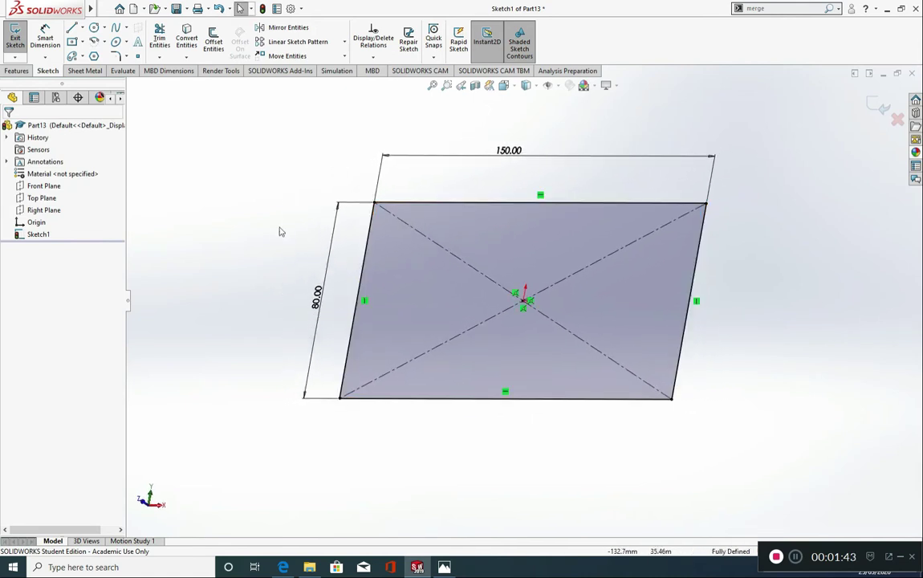
click(85, 71)
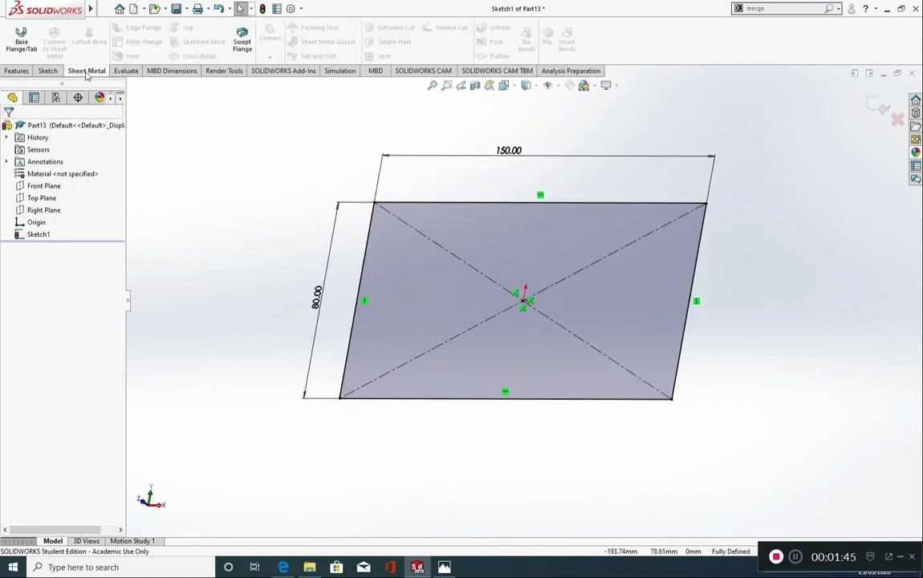
click(22, 45)
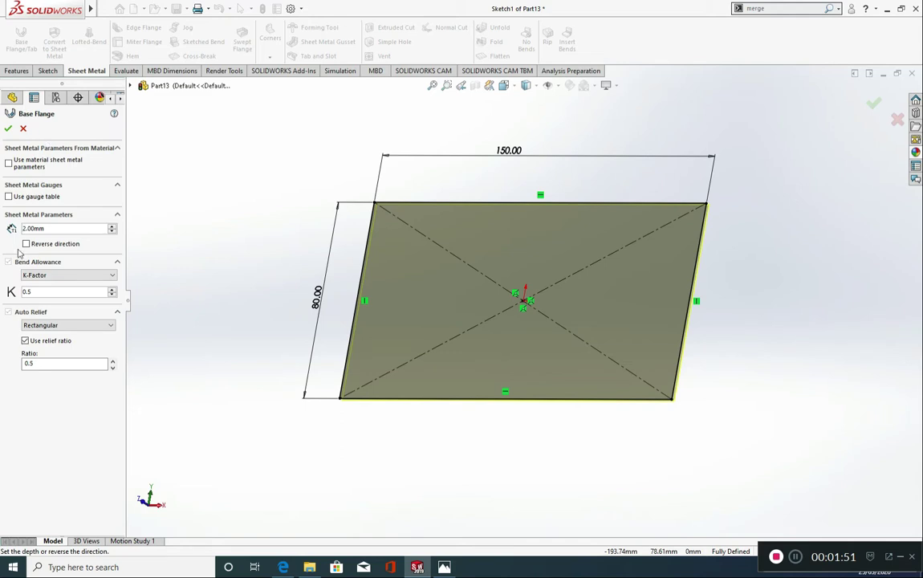
drag(62, 229, 16, 220)
drag(68, 291, 6, 291)
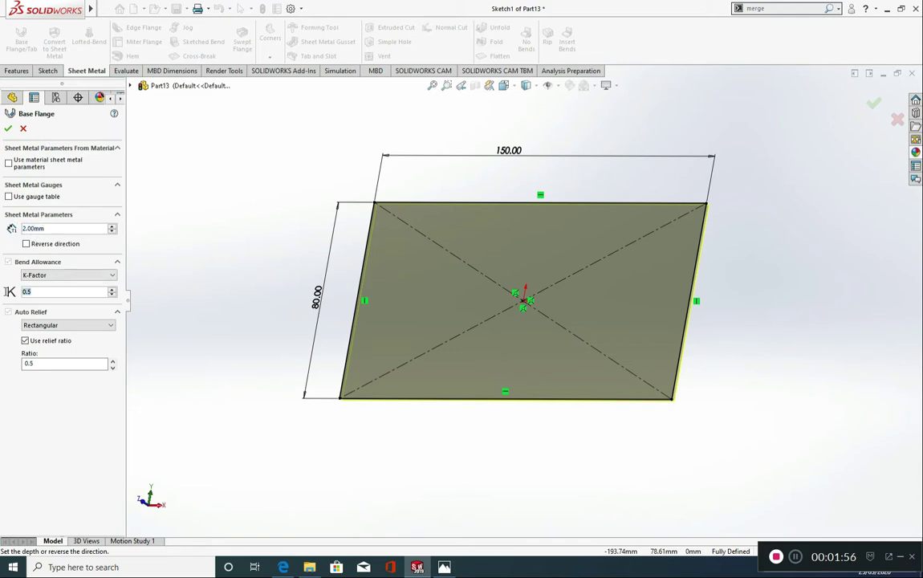
click(63, 294)
drag(56, 293, 11, 292)
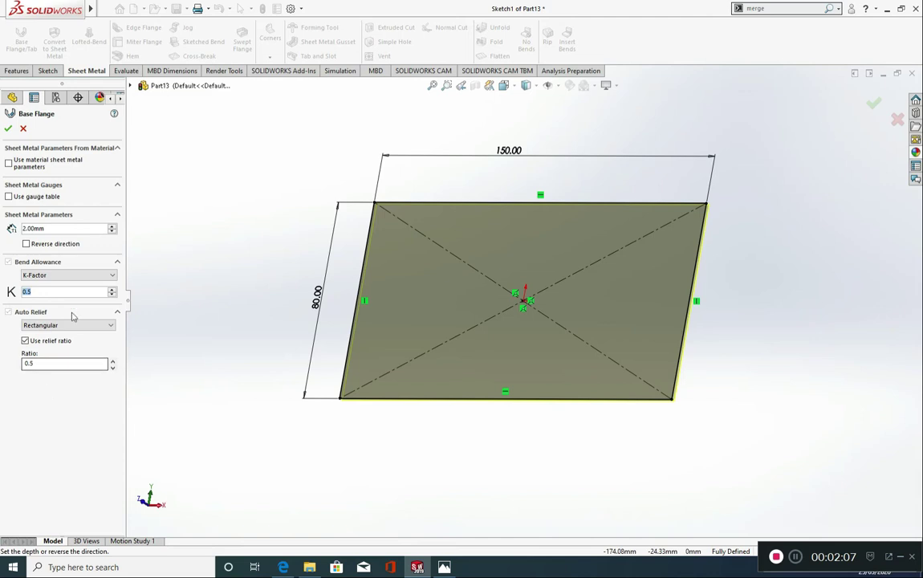
drag(86, 291, 2, 280)
click(42, 311)
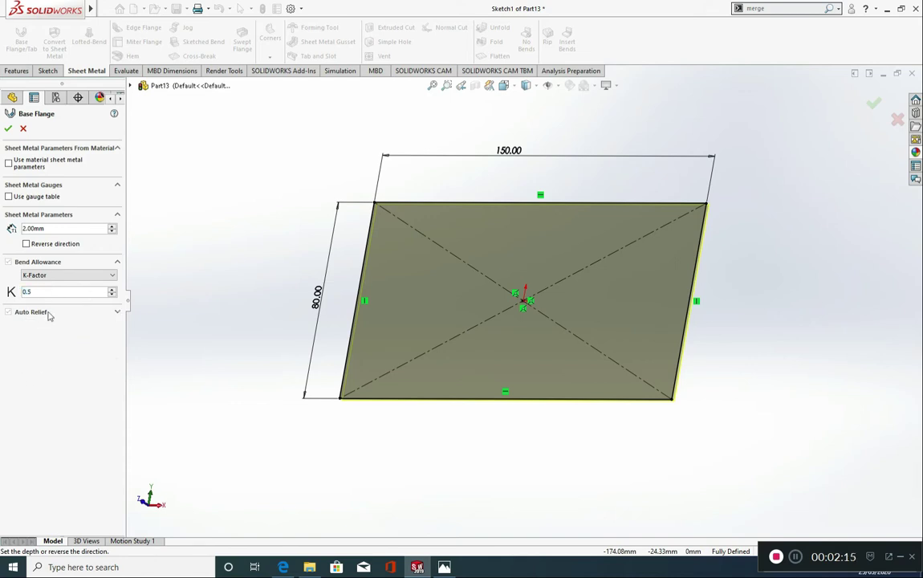
click(46, 313)
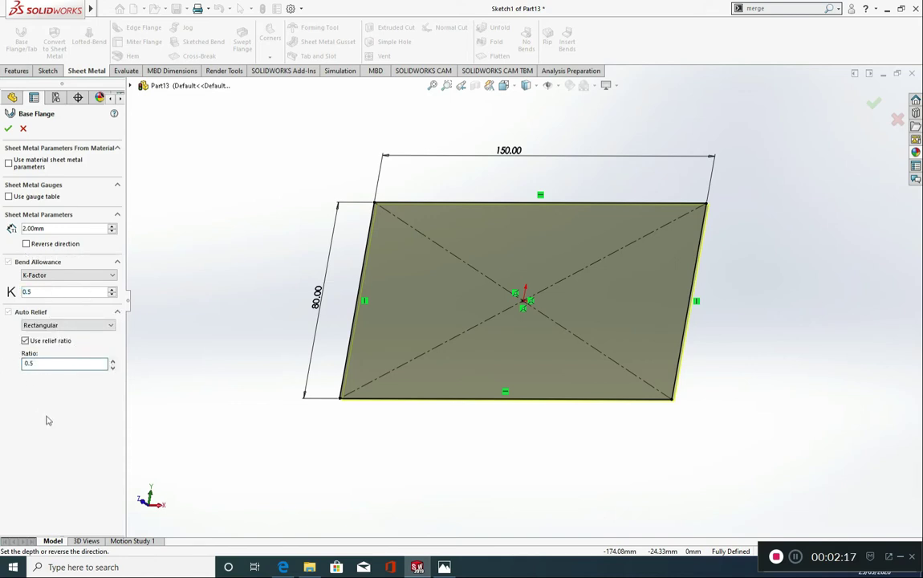
click(8, 129)
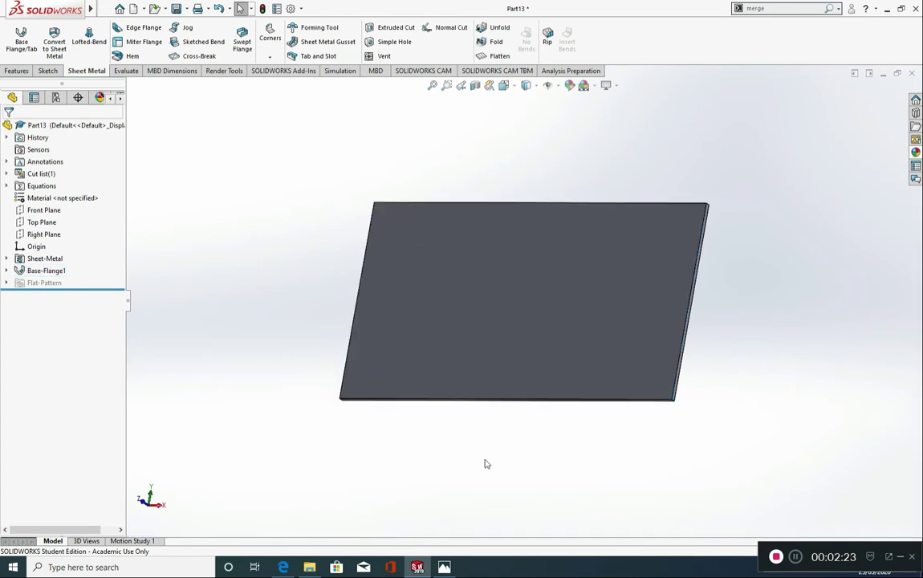
- Inspect the flat base flange and check the bracket's bend shape in the reference image in Photos before returning to SOLIDWORKS
middle_drag(486, 464, 500, 443)
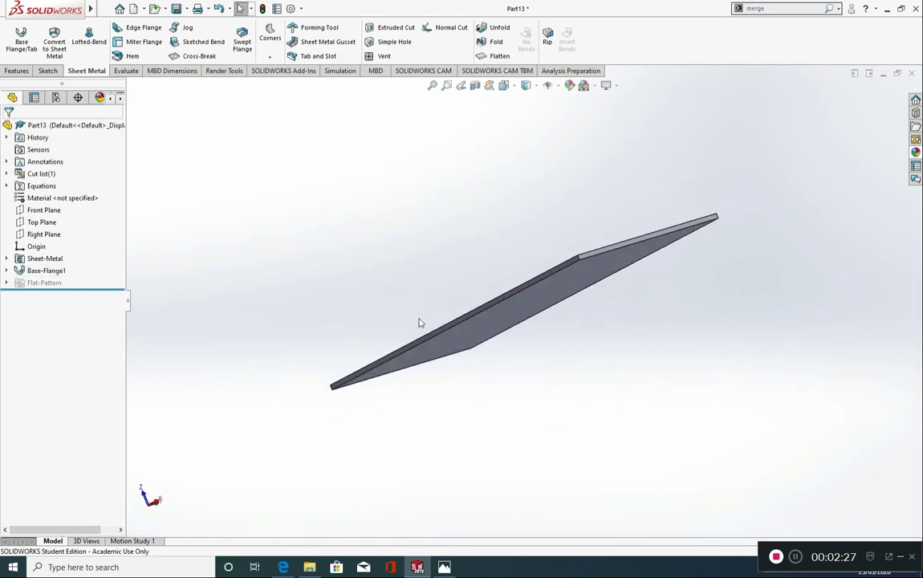
middle_drag(420, 321, 476, 388)
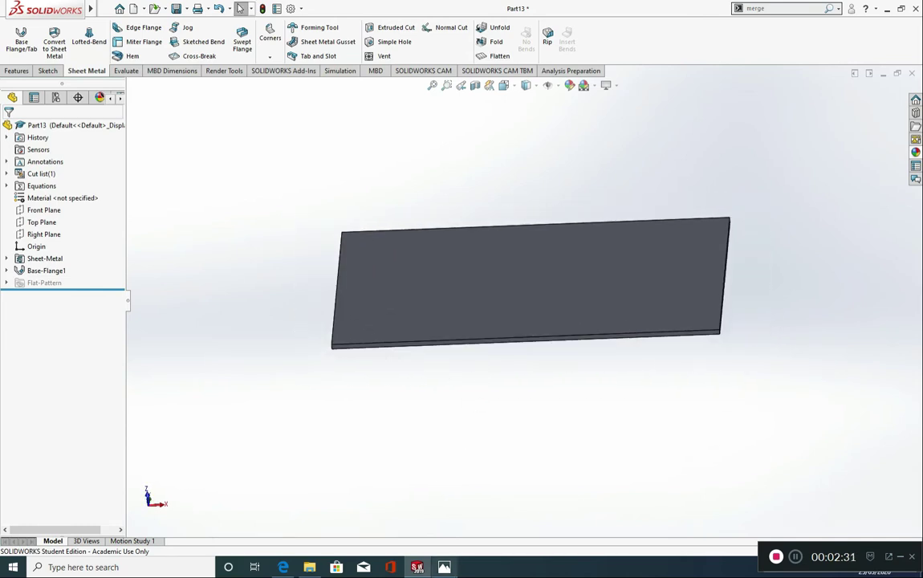
click(443, 566)
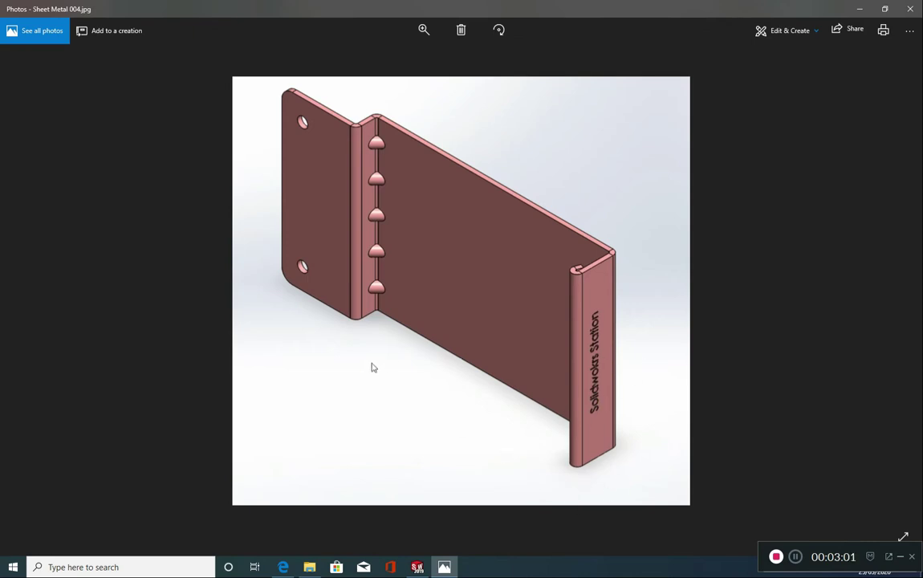
click(417, 567)
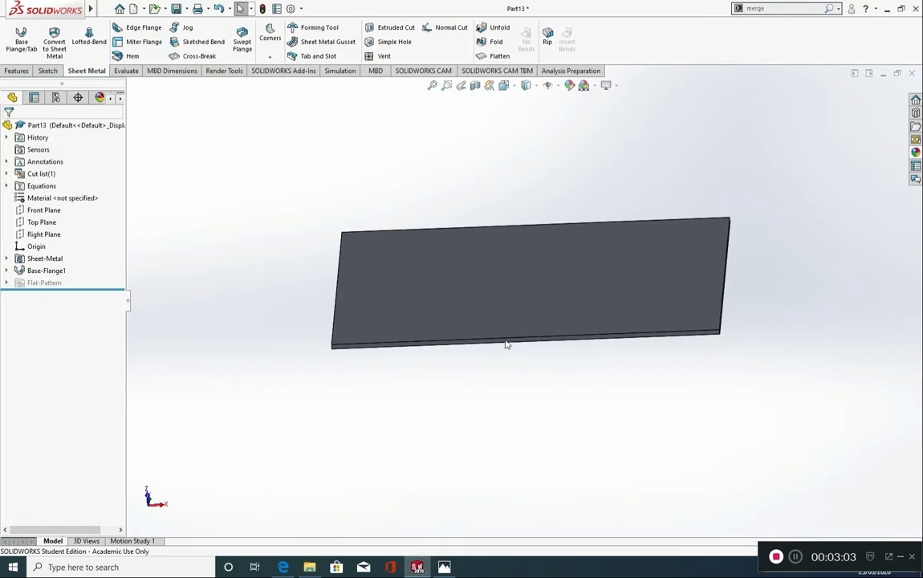
- Sketch a vertical line across the full height of the plate's front face, about 32 mm left of the origin
click(499, 292)
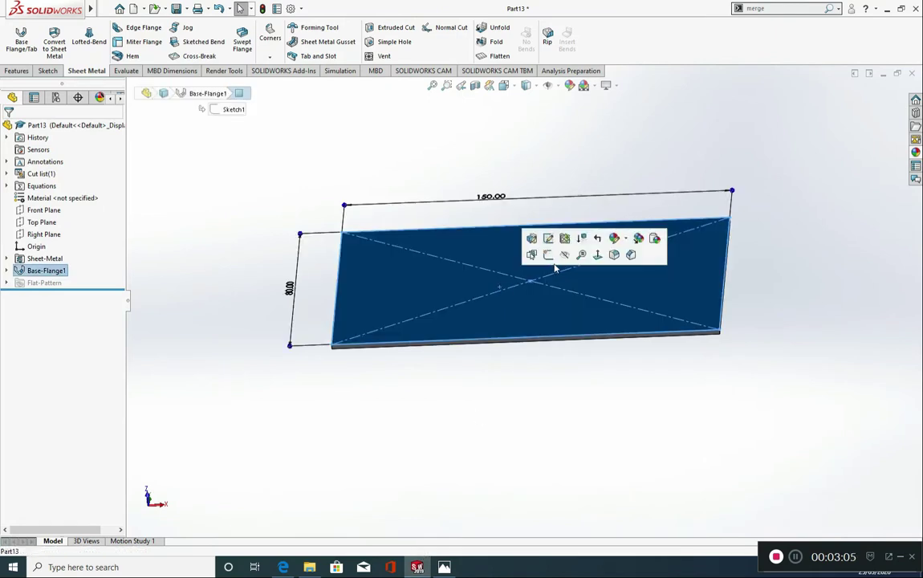
click(596, 255)
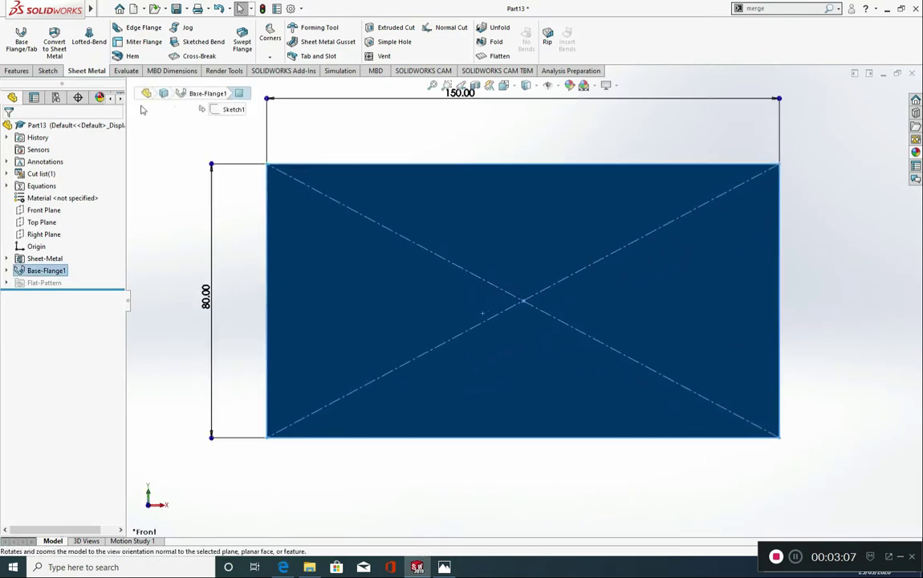
click(48, 71)
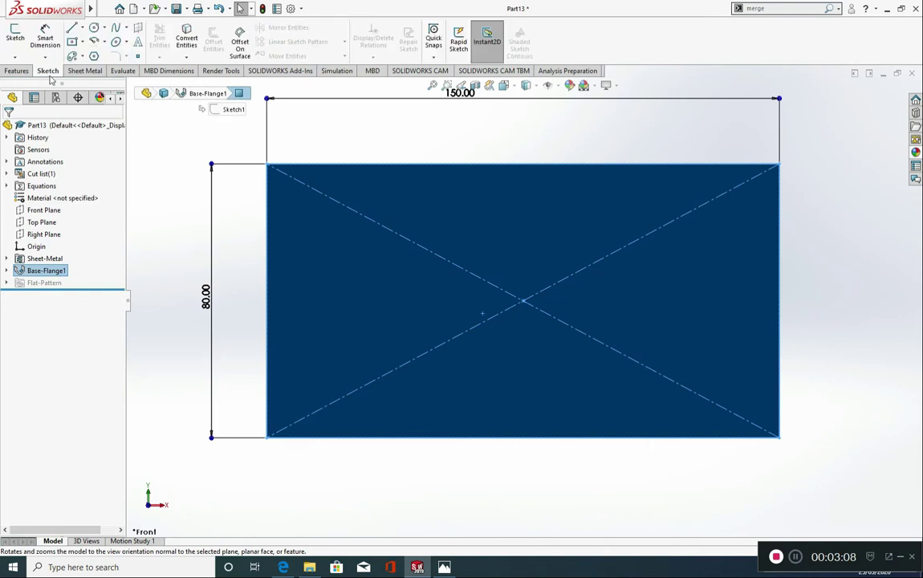
click(72, 30)
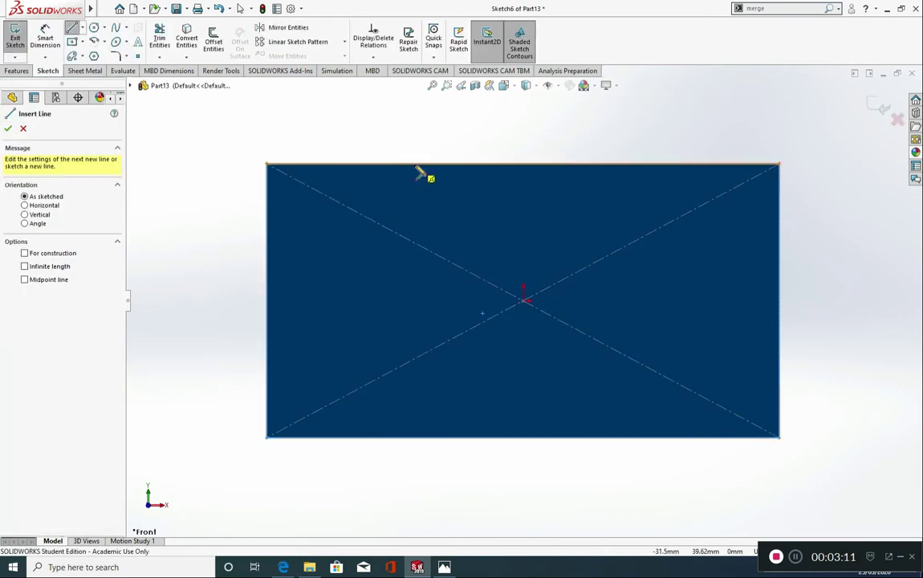
click(415, 165)
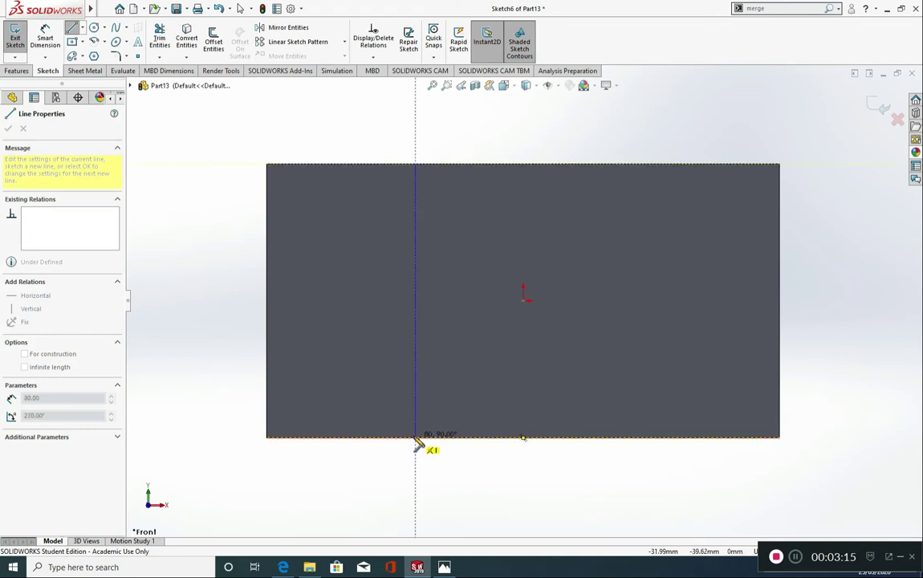
click(414, 438)
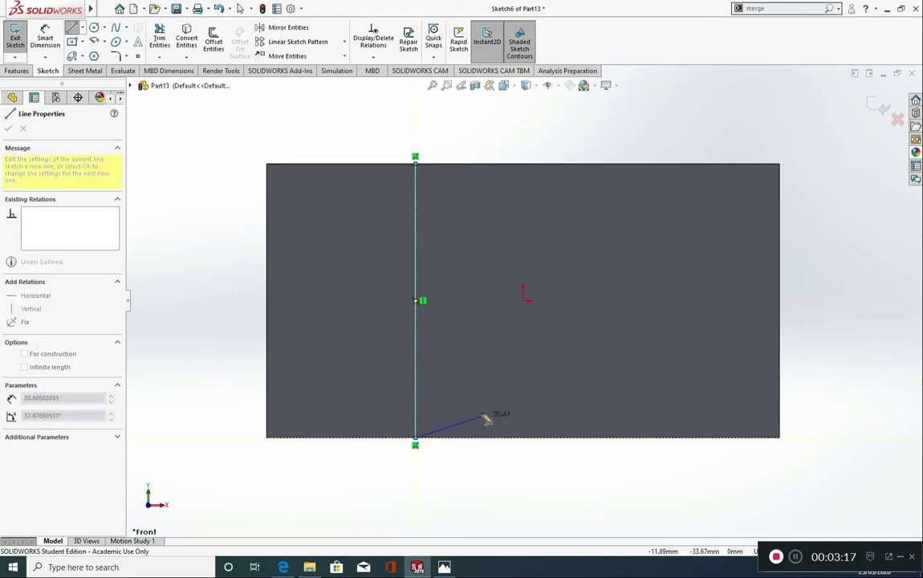
key(Escape)
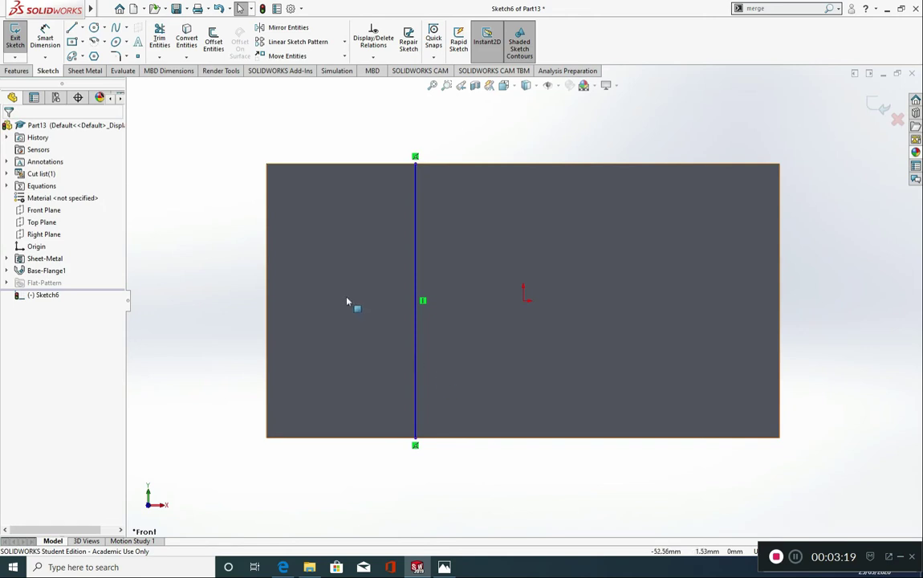
- Dimension the vertical line 40 mm from the plate's left edge
click(45, 38)
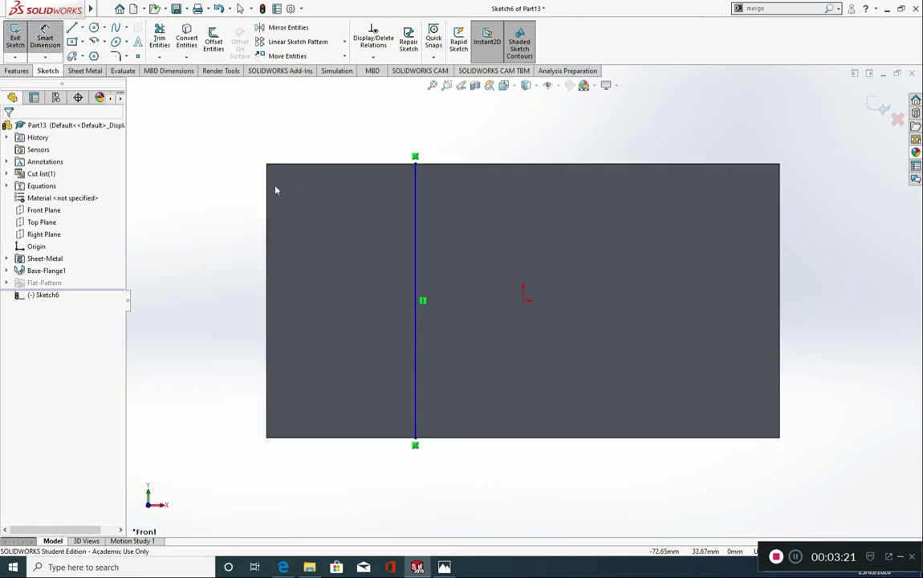
click(267, 190)
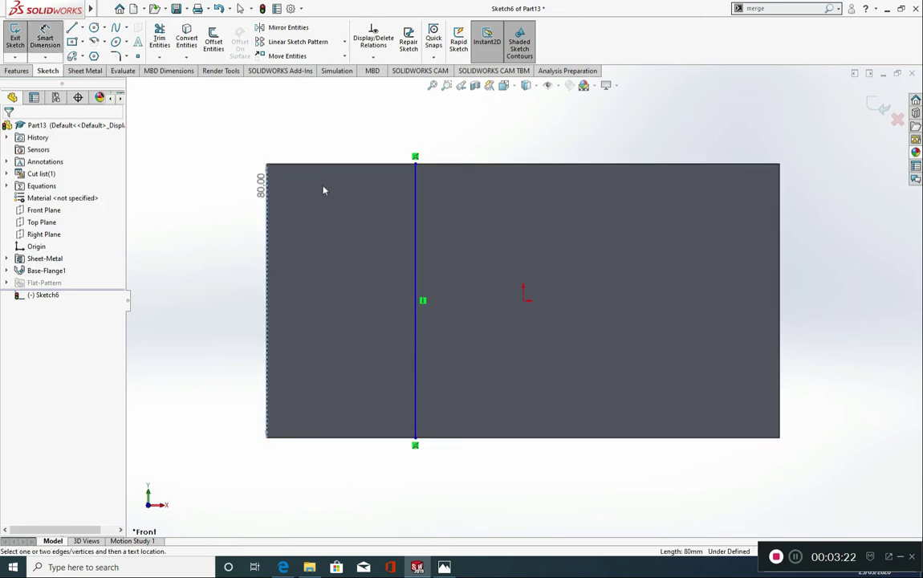
click(414, 192)
click(354, 142)
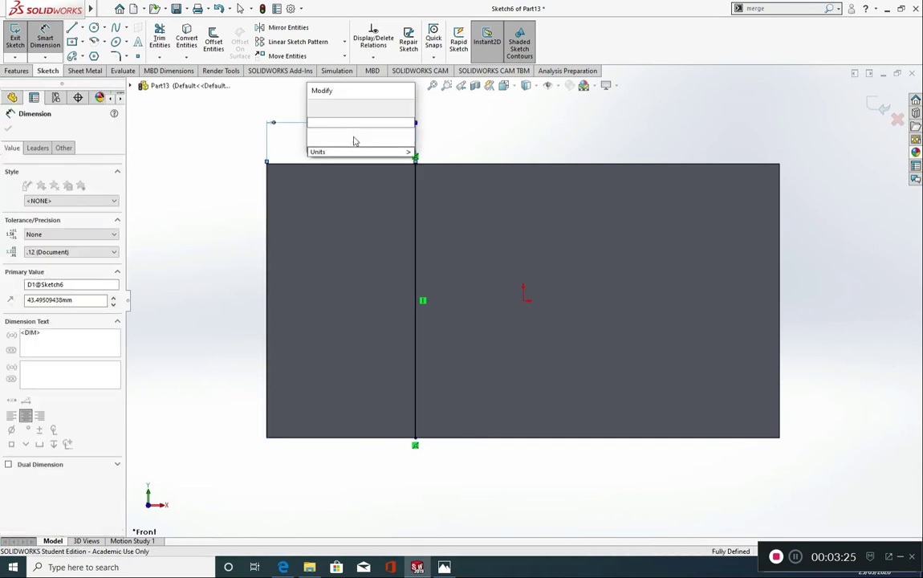
key(Return)
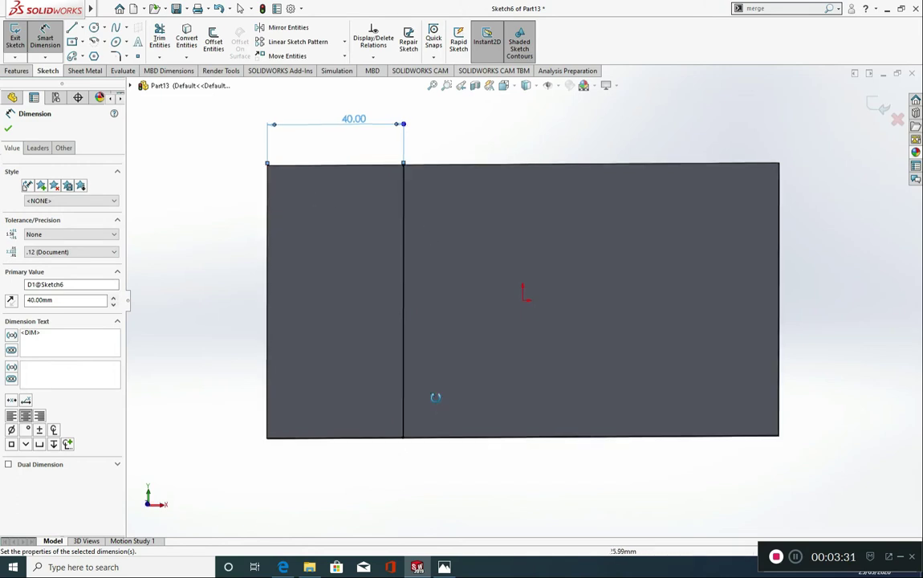
middle_drag(435, 398, 443, 279)
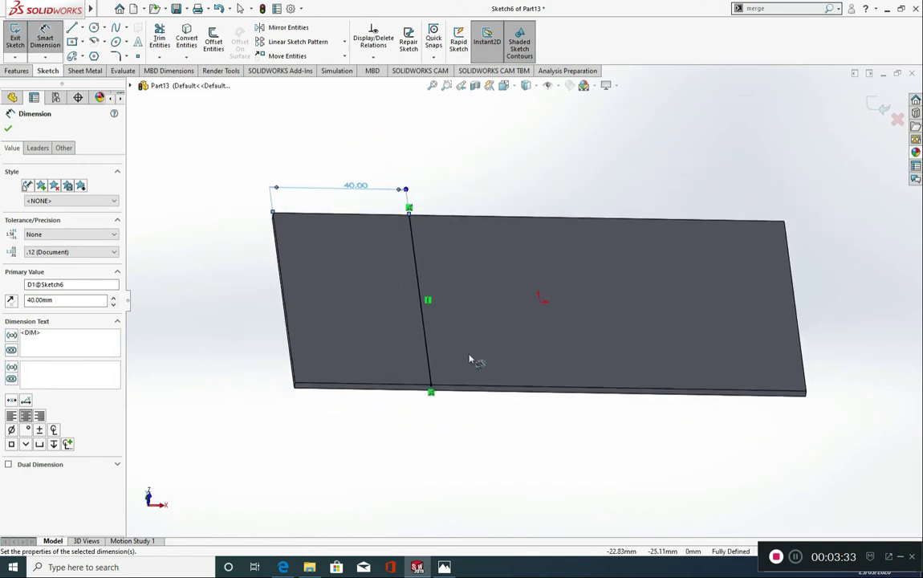
click(8, 129)
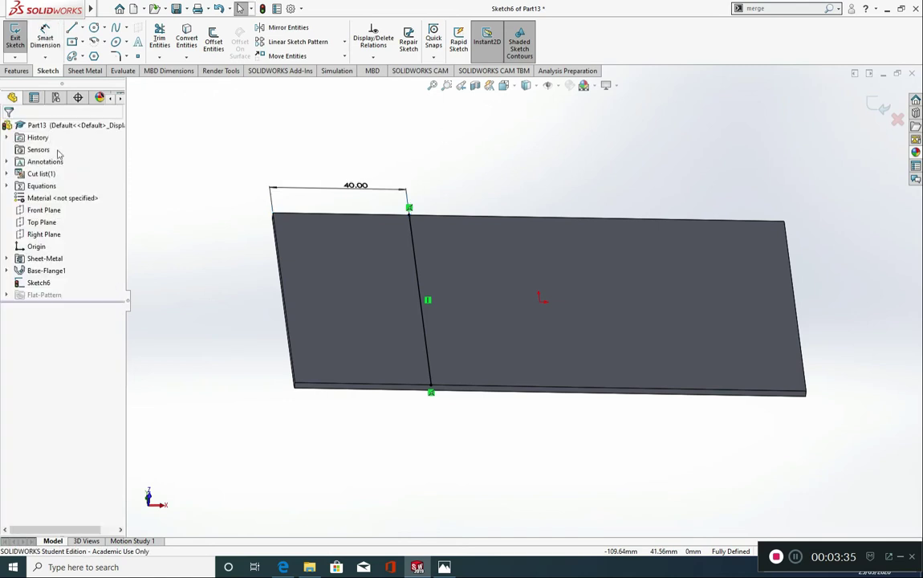
- Set up a Jog on the sketched line, fixing the face right of it, with a 10 mm blind offset, fixed projected length and Bend Centerline position
click(84, 72)
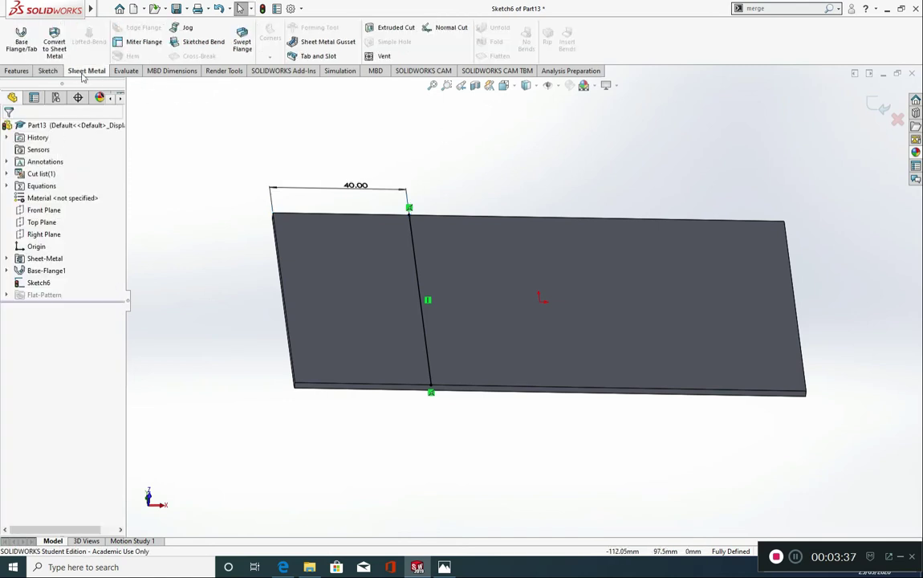
click(184, 28)
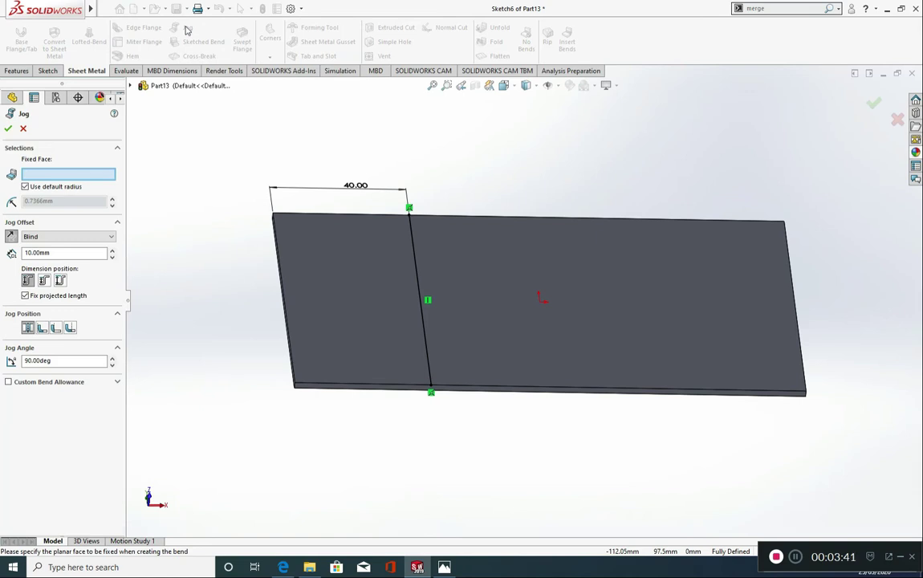
click(478, 271)
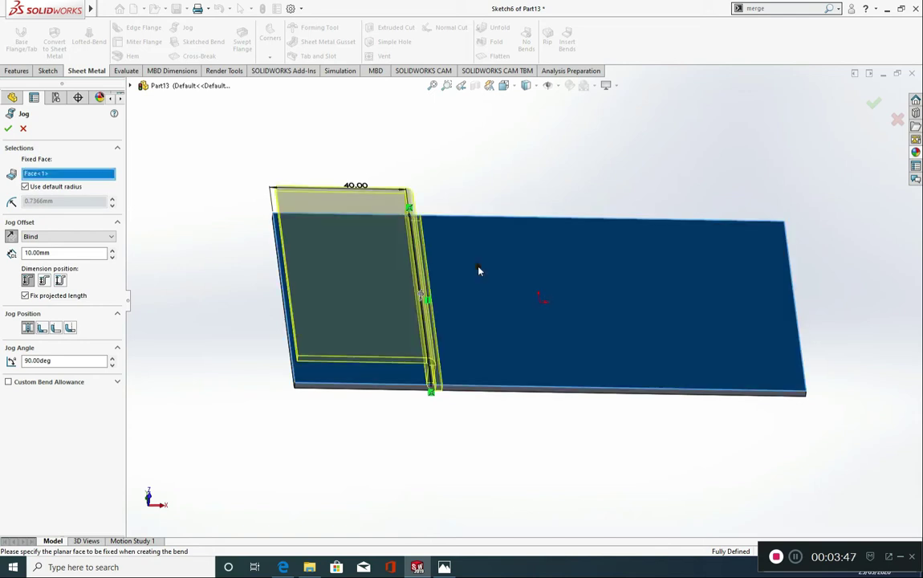
middle_drag(465, 443, 449, 388)
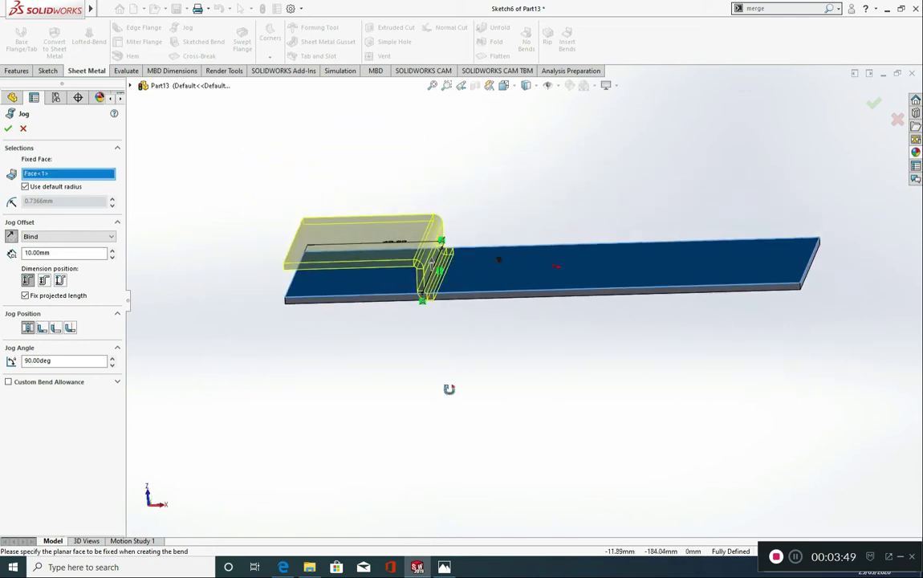
scroll(430, 296, down, 2)
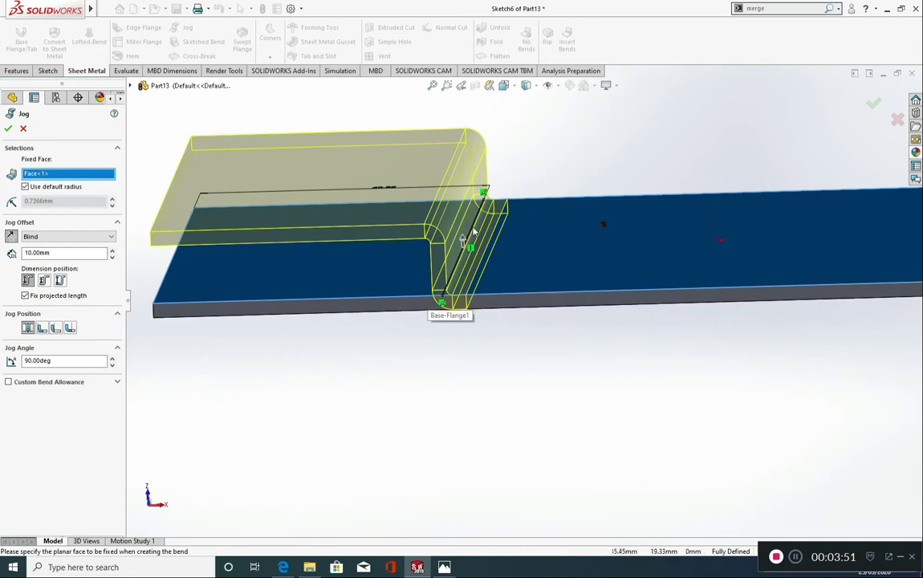
scroll(437, 305, down, 5)
scroll(484, 299, up, 3)
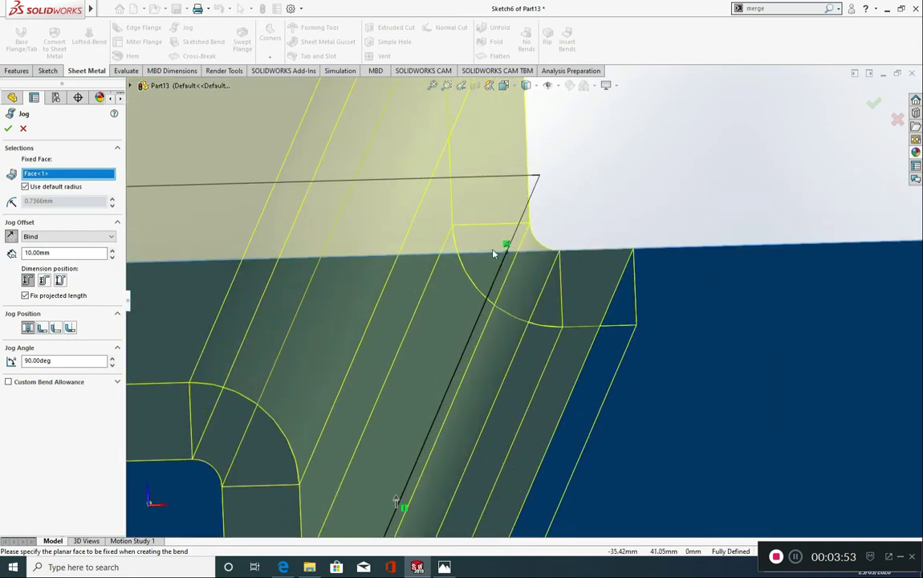
scroll(485, 299, up, 4)
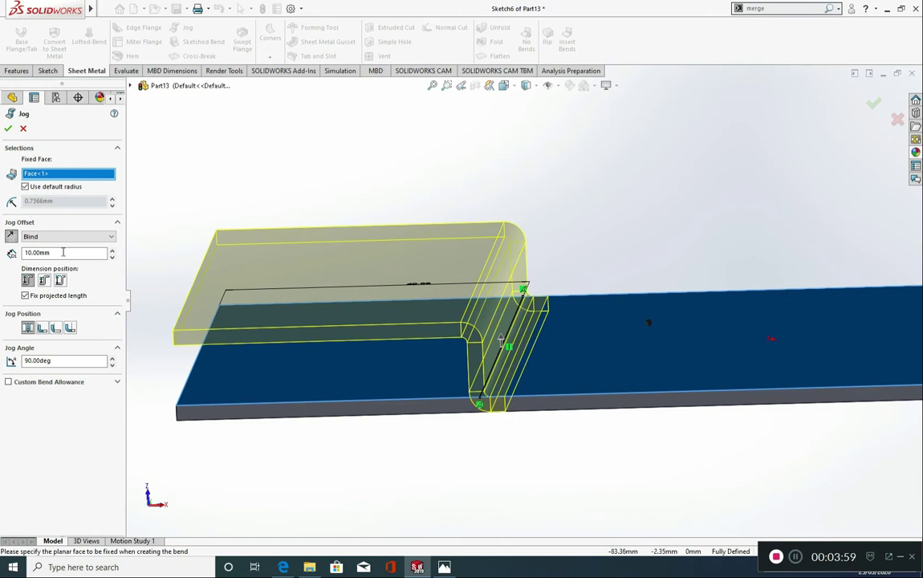
drag(62, 252, 2, 253)
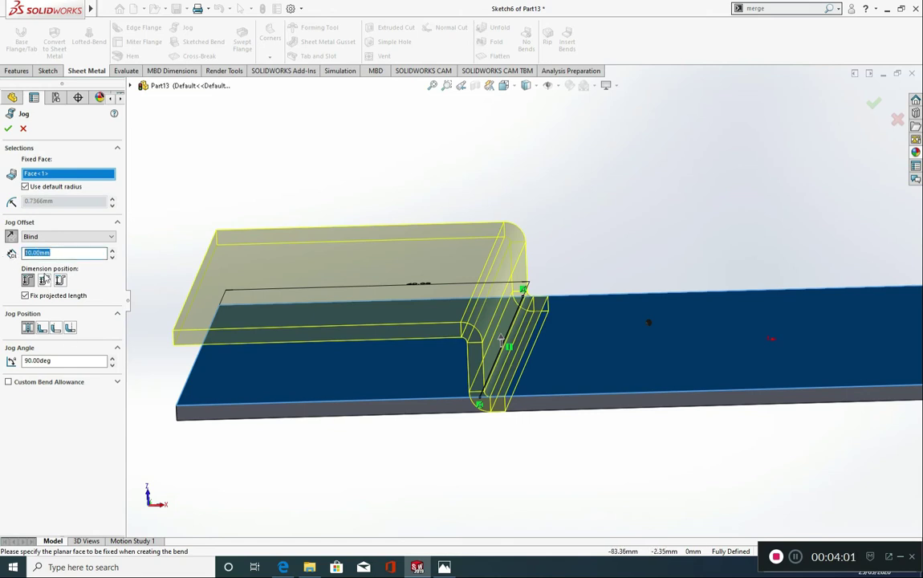
click(24, 295)
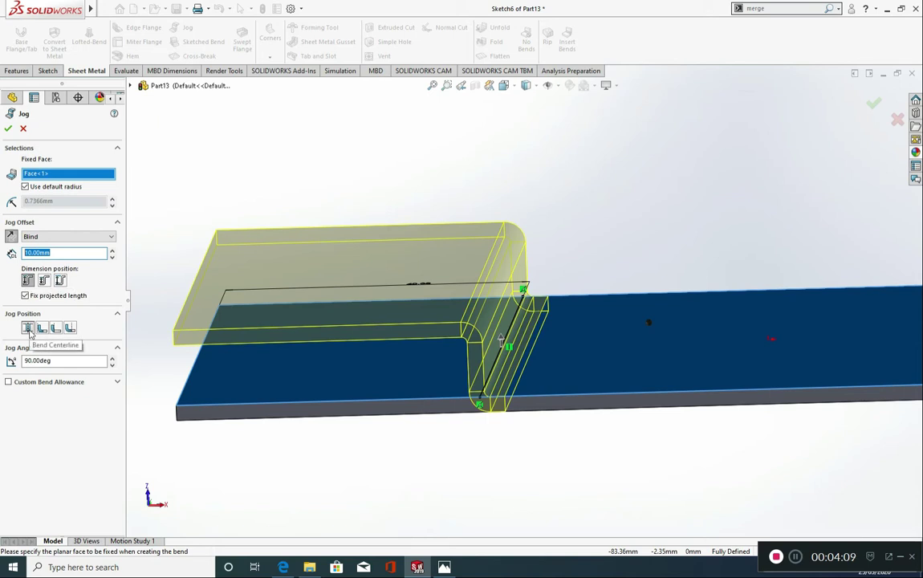
- Try a jog angle of 70 degrees and set it back to 90 degrees
click(32, 360)
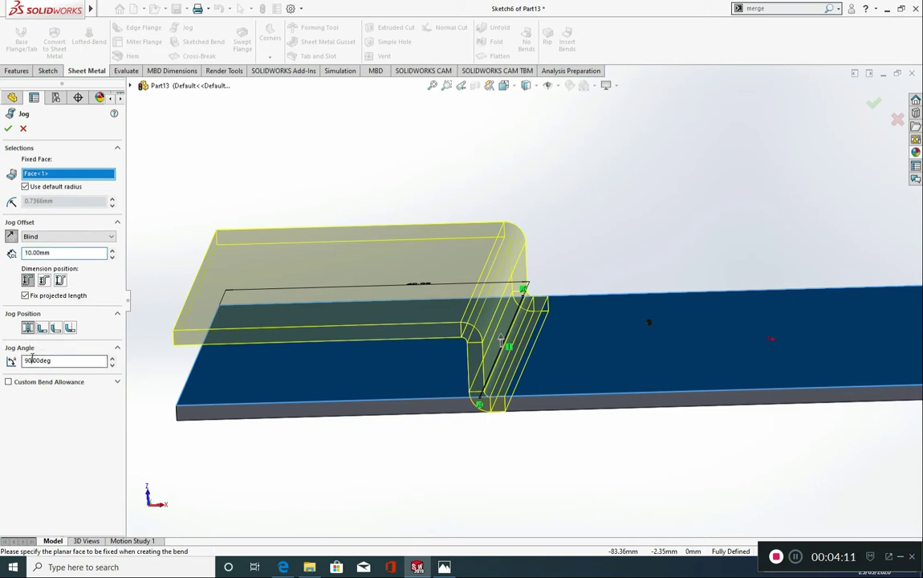
drag(49, 361, 3, 350)
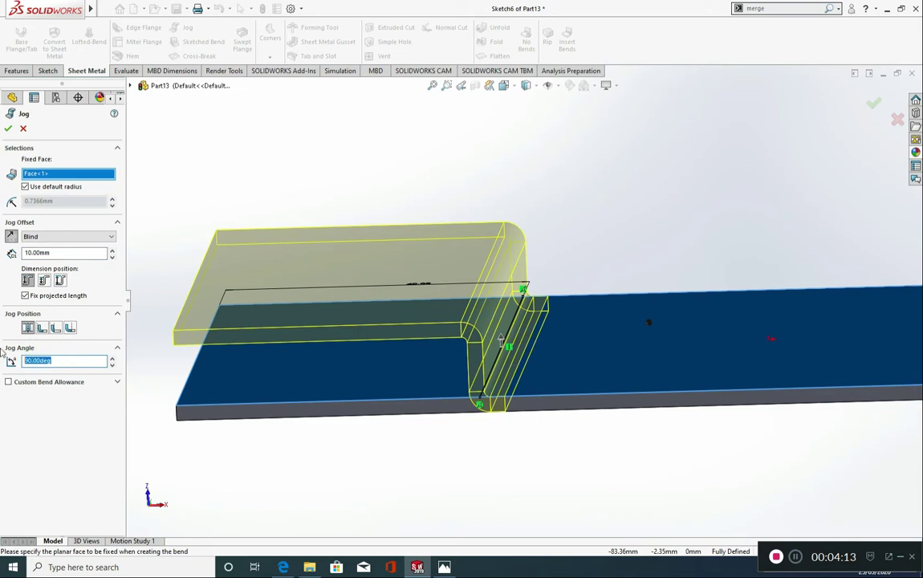
text(7)
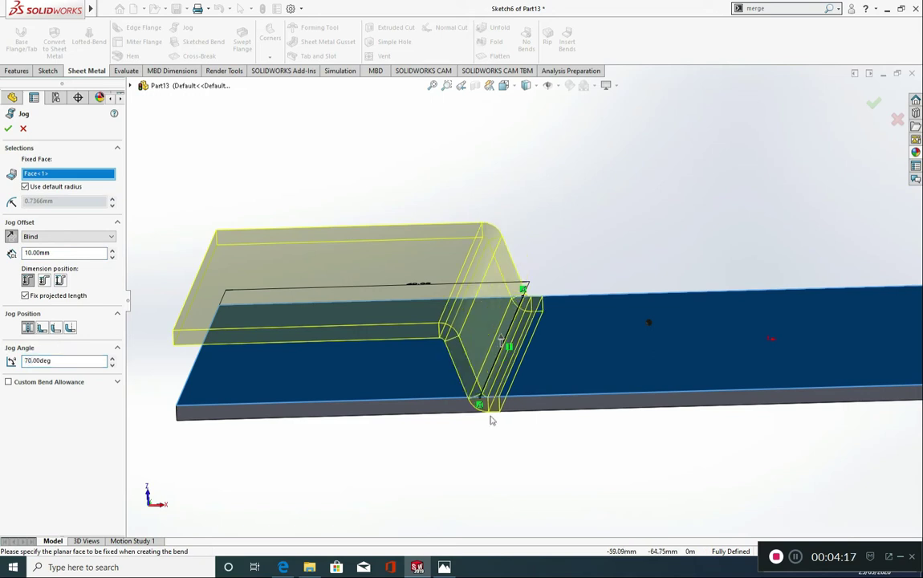
scroll(497, 390, down, 3)
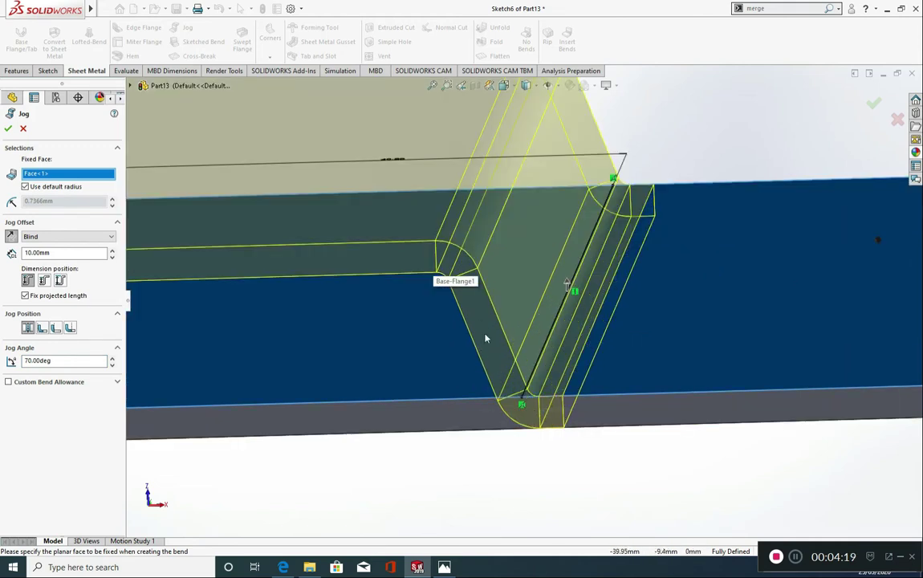
double_click(92, 360)
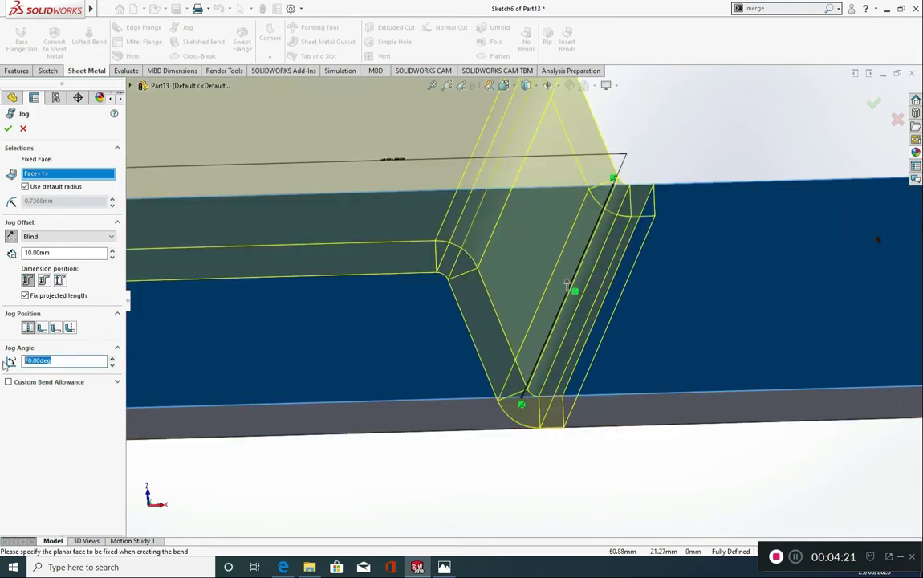
text(90)
key(Return)
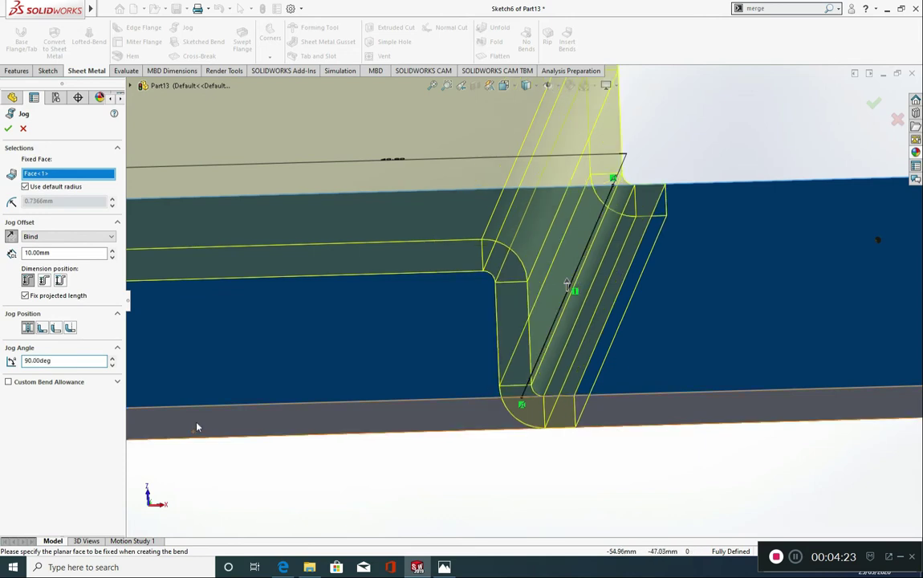
- Create the jog with the 10 mm offset and 90-degree angle
scroll(199, 418, up, 5)
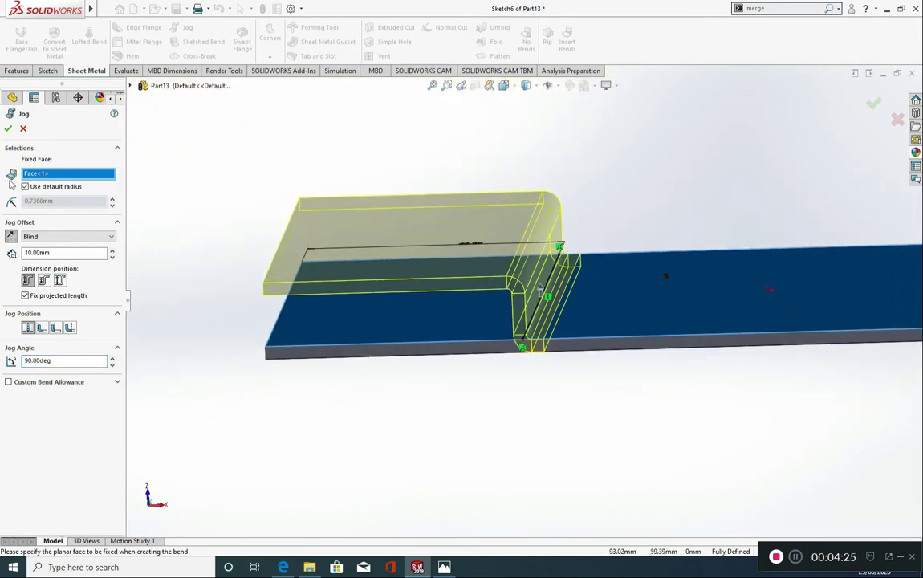
click(9, 129)
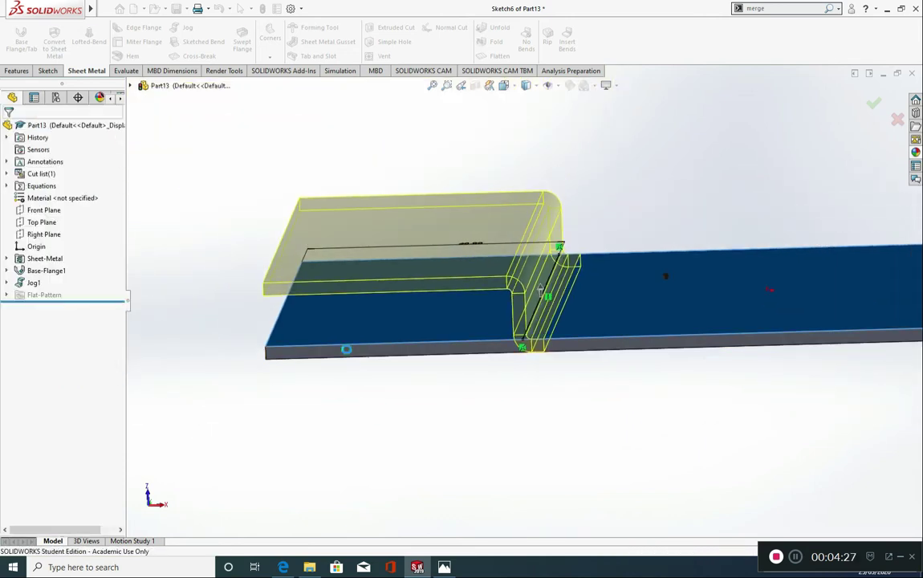
scroll(476, 316, up, 5)
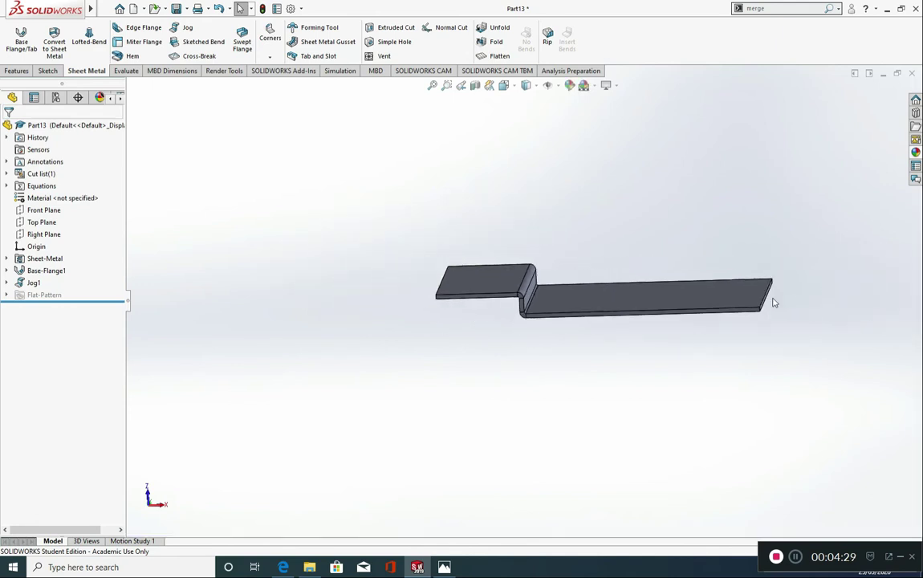
- Examine the jogged plate, check the mounting holes in the reference image in Photos, and return to the SOLIDWORKS part
middle_drag(771, 303, 748, 349)
scroll(722, 345, down, 3)
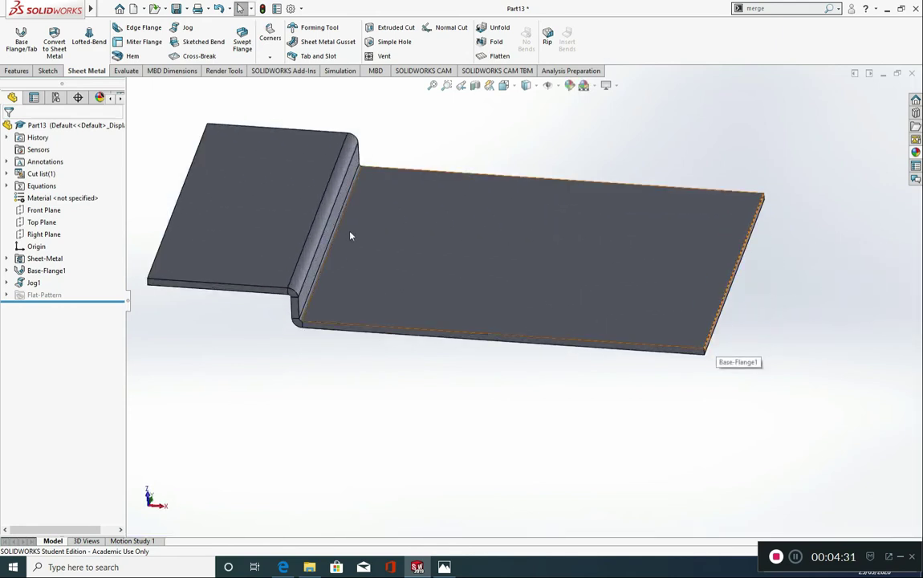
scroll(346, 230, up, 1)
middle_drag(418, 233, 350, 319)
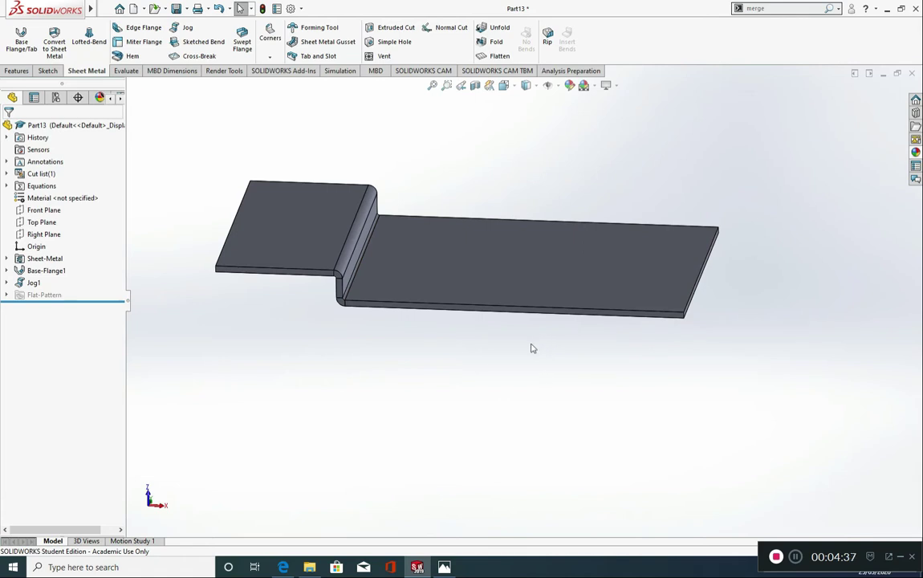
middle_drag(530, 348, 523, 341)
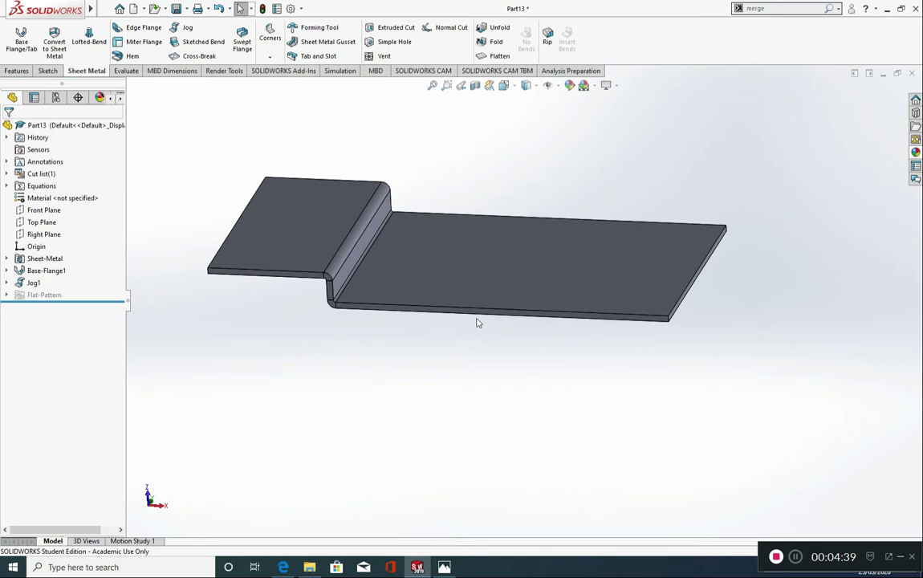
scroll(367, 291, down, 2)
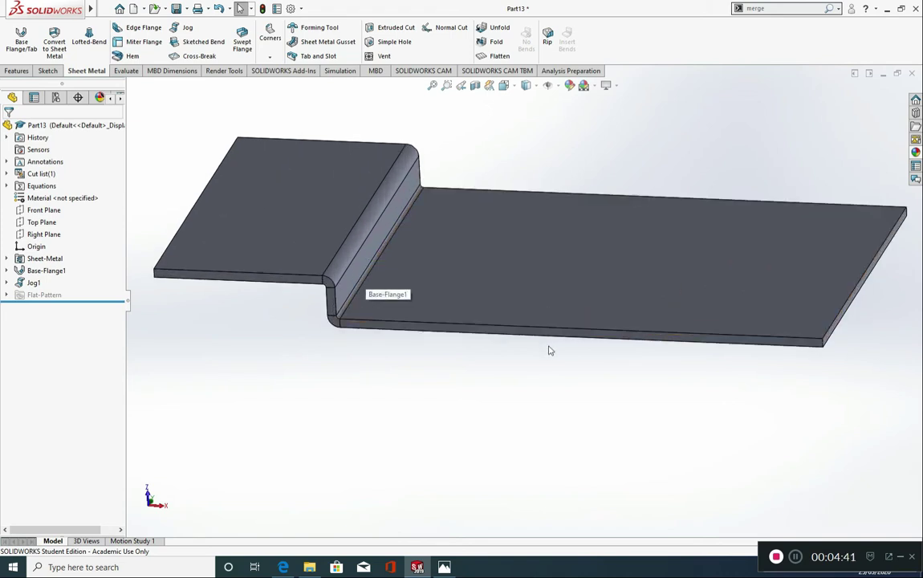
scroll(551, 350, up, 1)
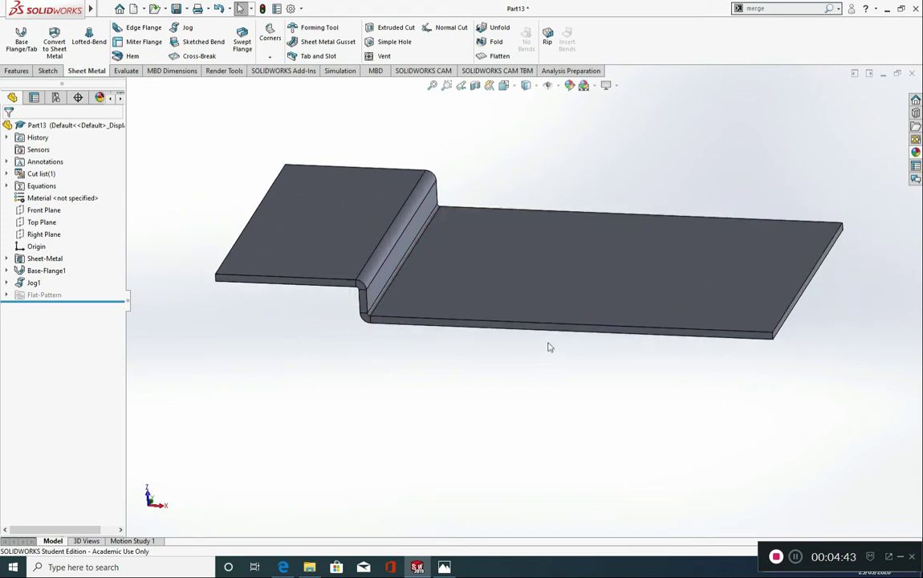
click(444, 565)
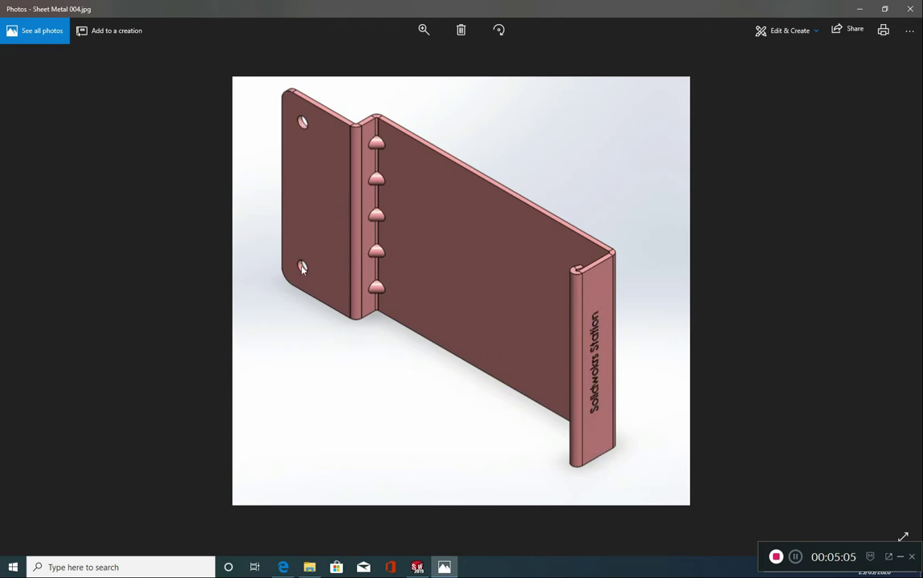
click(417, 567)
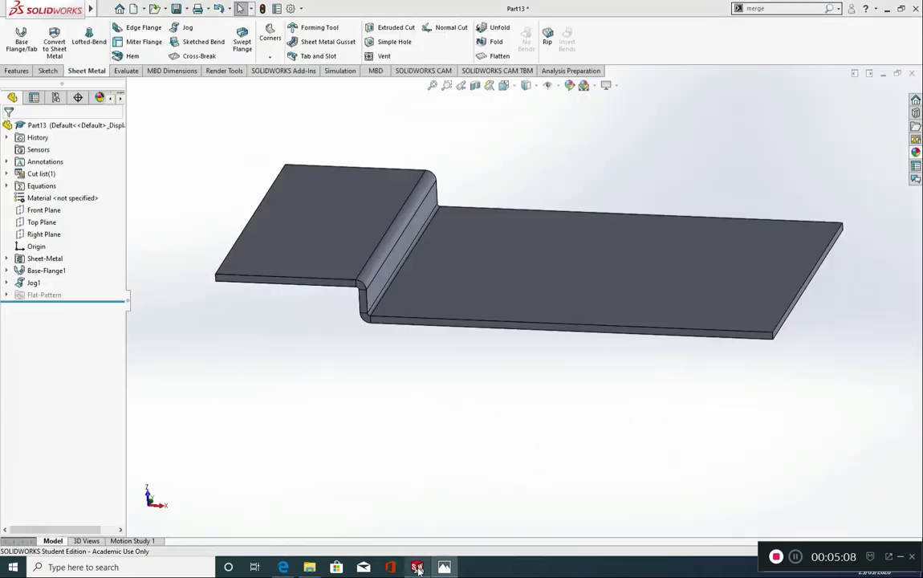
- Start a sketch on the raised jog face and draw a circle of about 3 mm radius near its upper-left corner
click(333, 215)
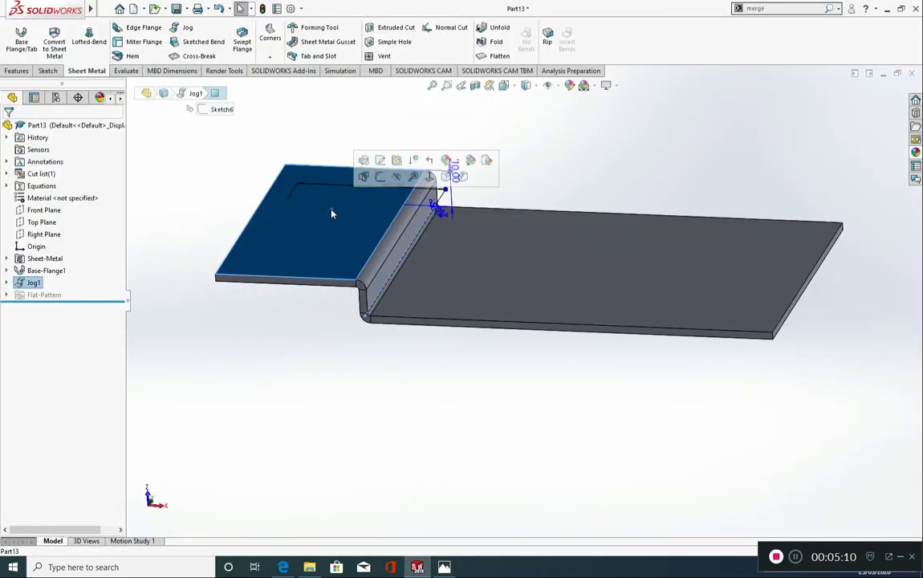
click(430, 177)
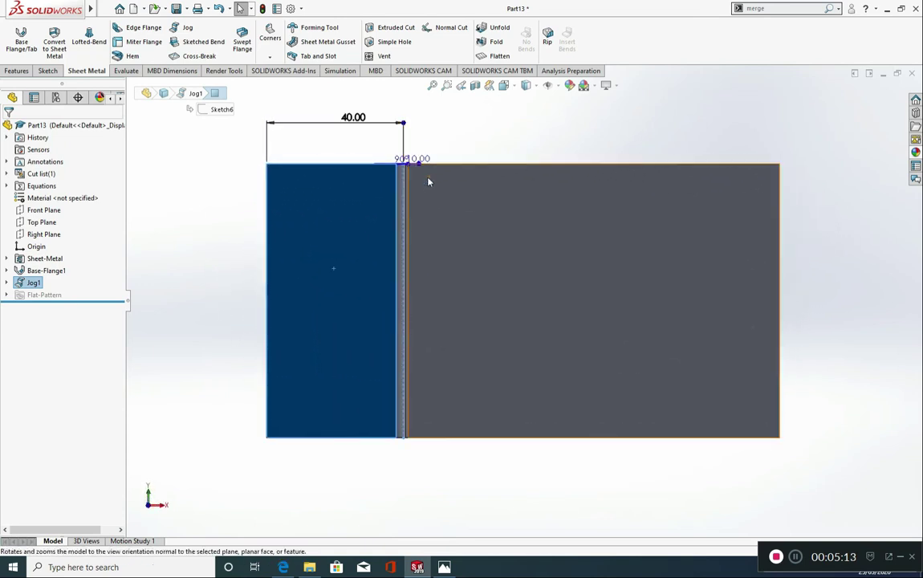
click(47, 71)
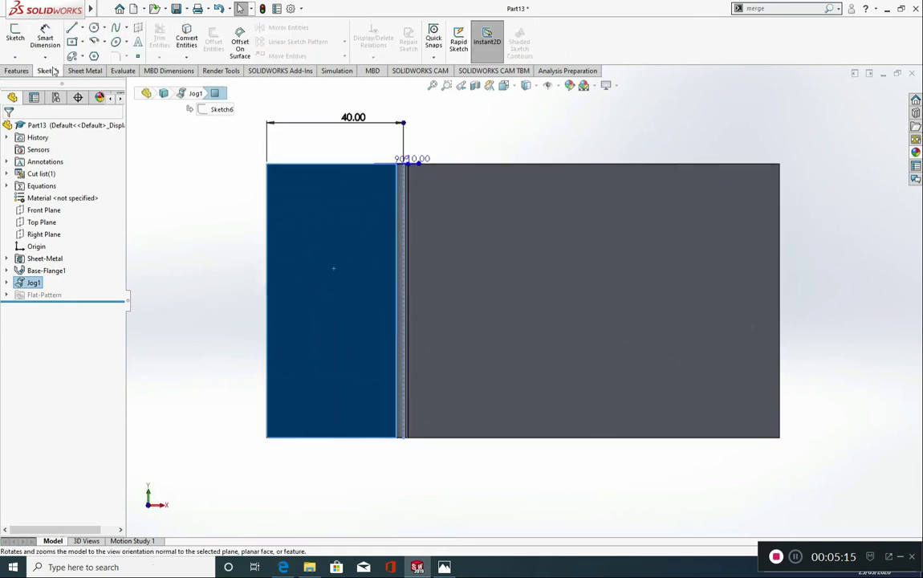
click(93, 27)
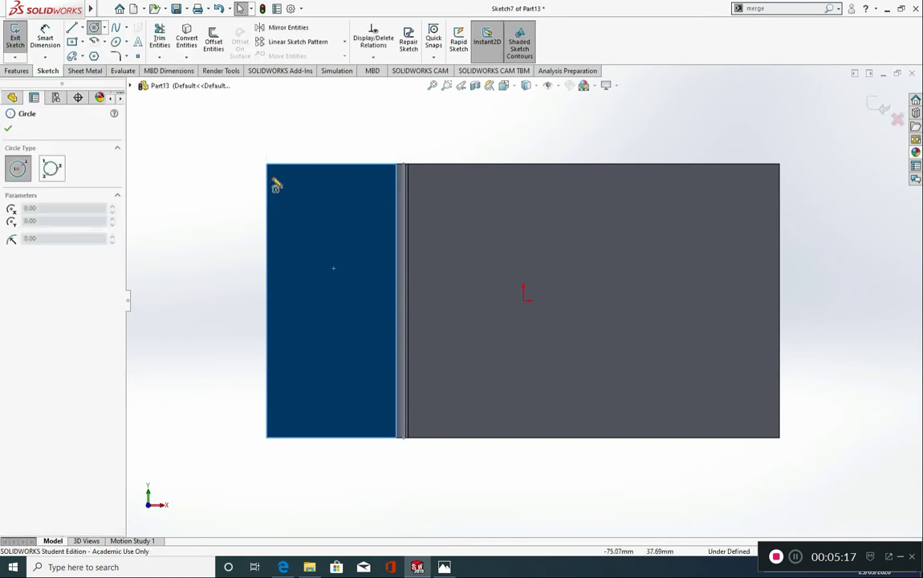
click(287, 185)
click(290, 178)
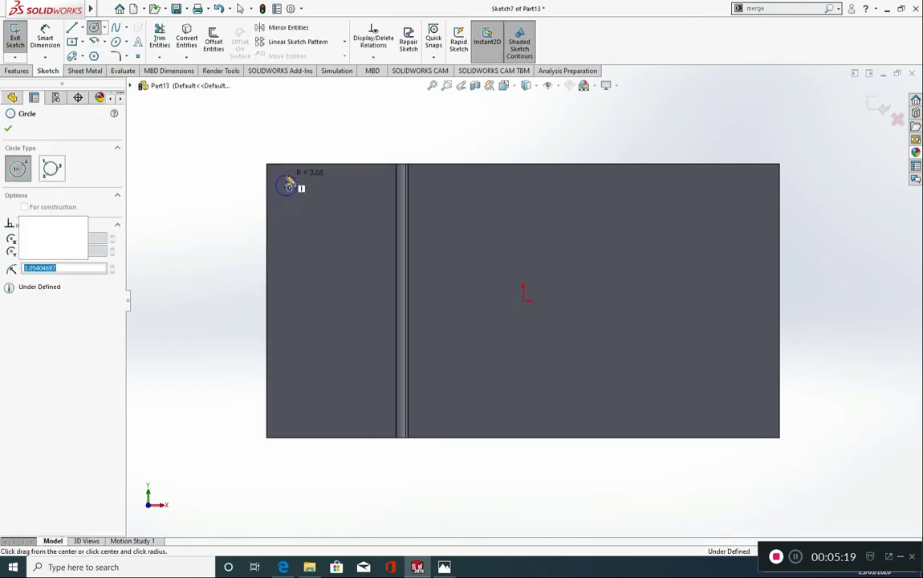
scroll(298, 207, down, 3)
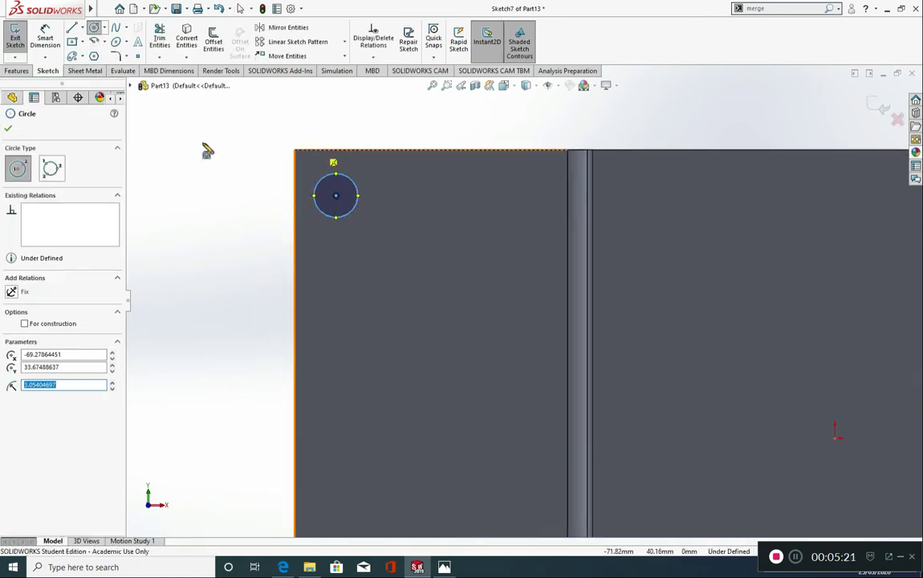
- Dimension the circle's centre 10 mm from the raised face's left edge
click(45, 38)
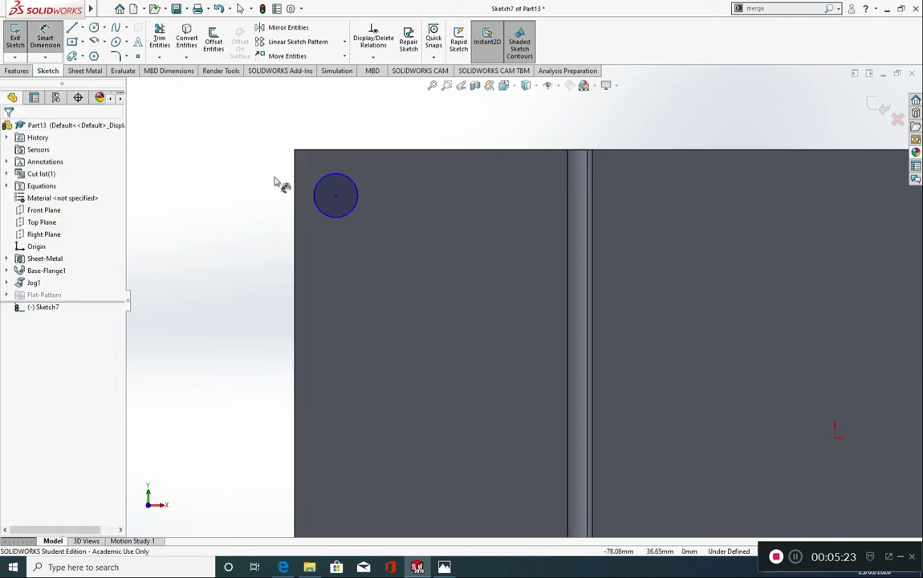
click(296, 198)
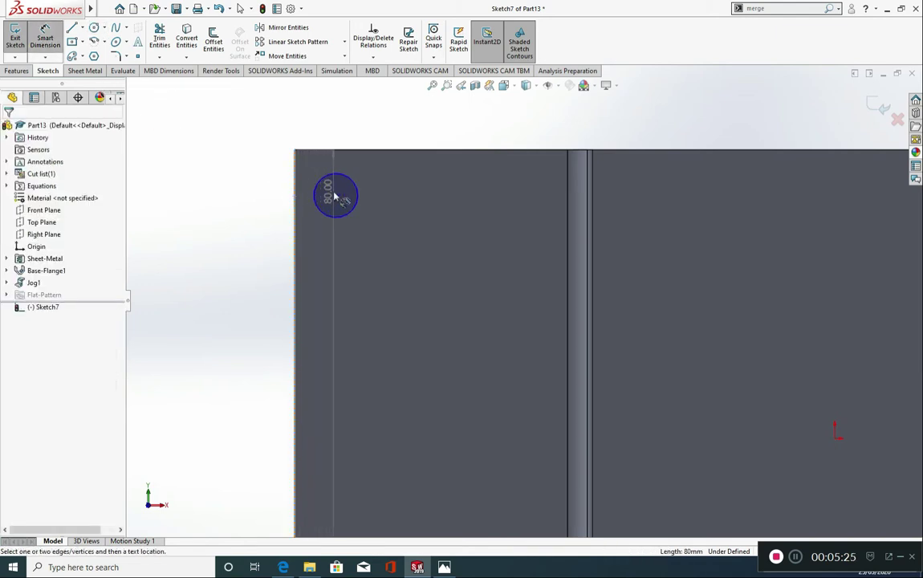
click(335, 195)
click(319, 121)
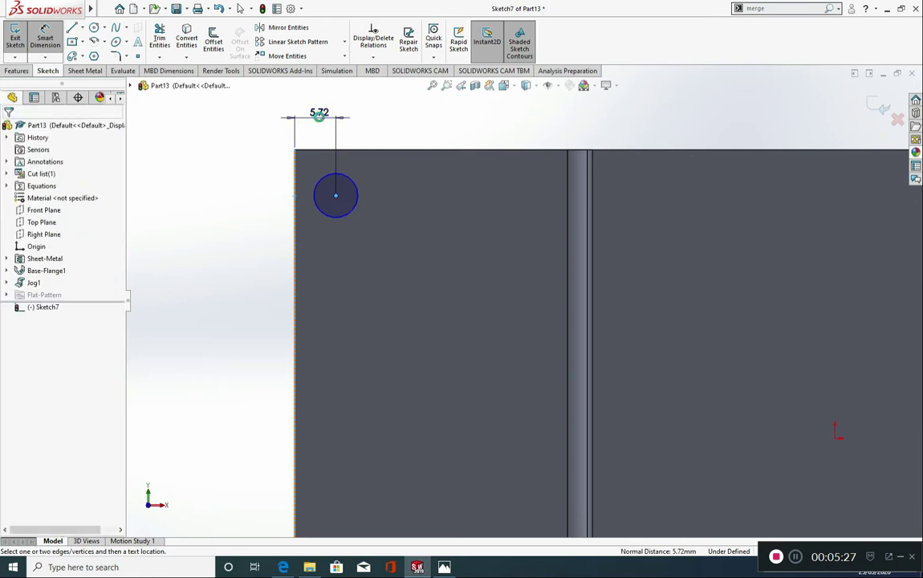
text(10)
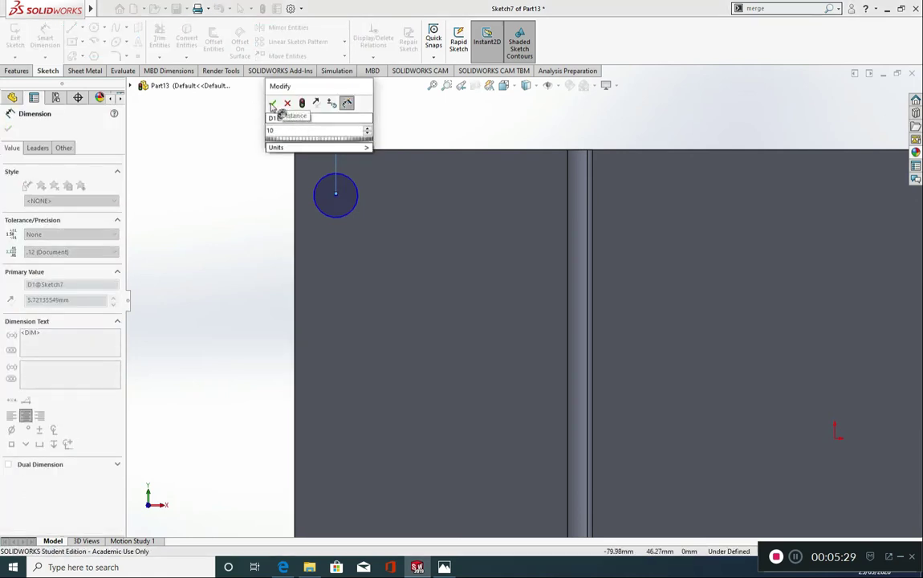
click(272, 103)
- Dimension the circle's centre 10 mm from the raised face's top edge
click(344, 150)
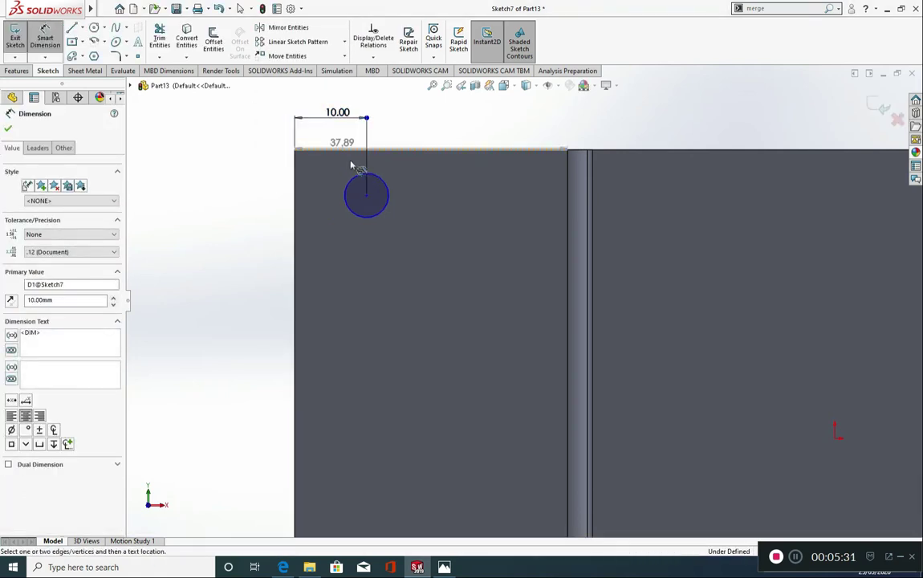
click(365, 196)
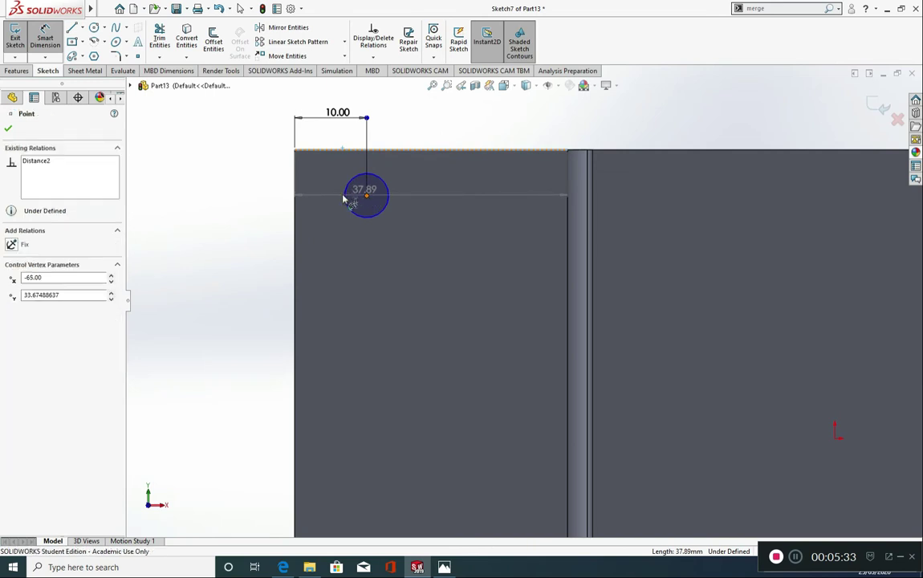
click(270, 179)
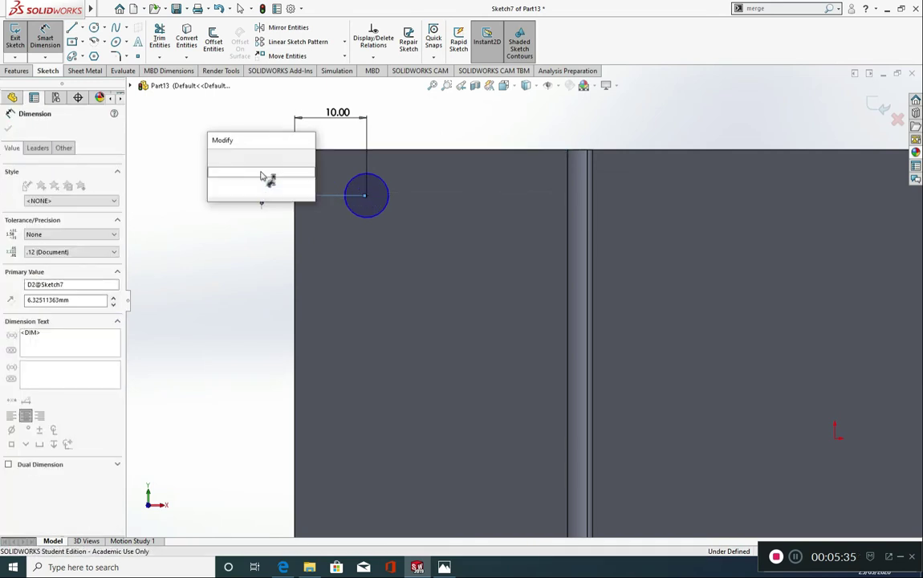
text(10)
click(215, 157)
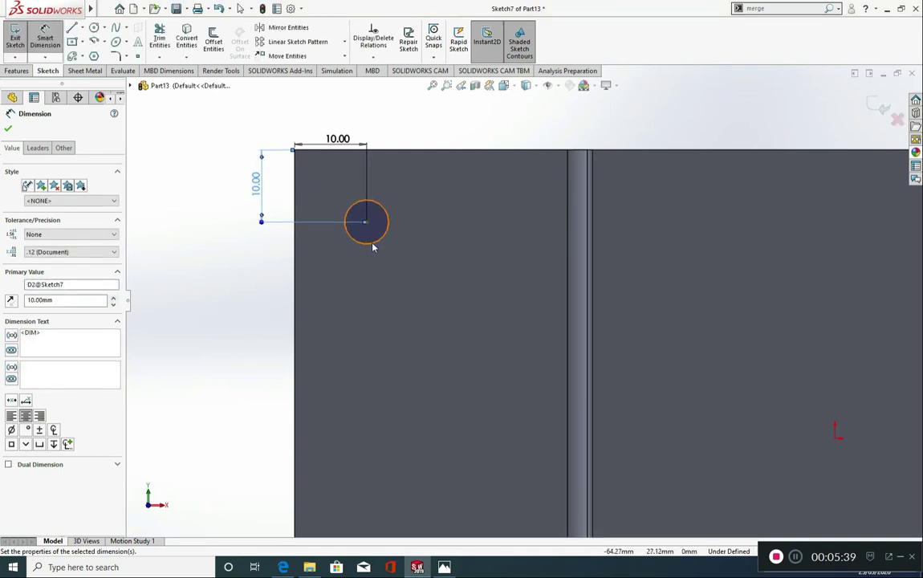
- Dimension the circle's diameter at 5 mm and finish dimensioning
click(374, 242)
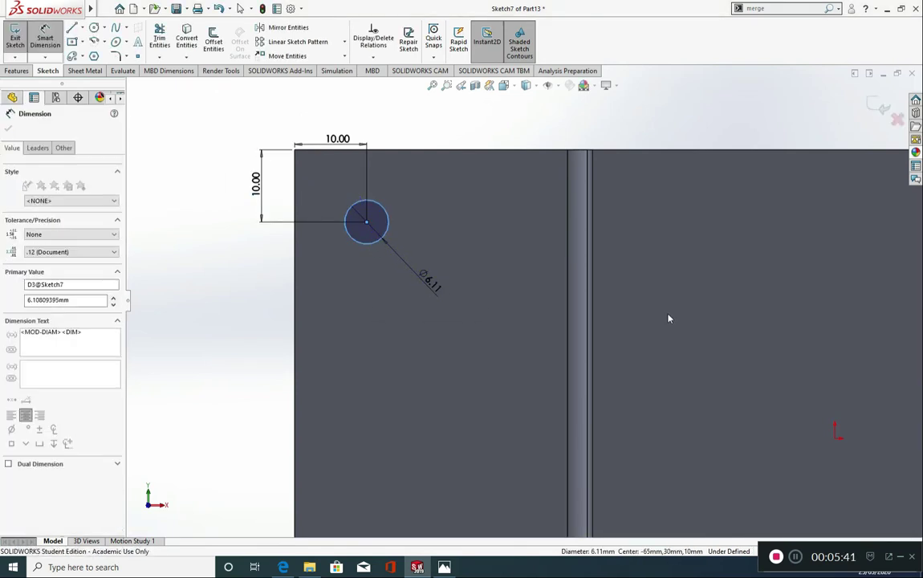
text(5)
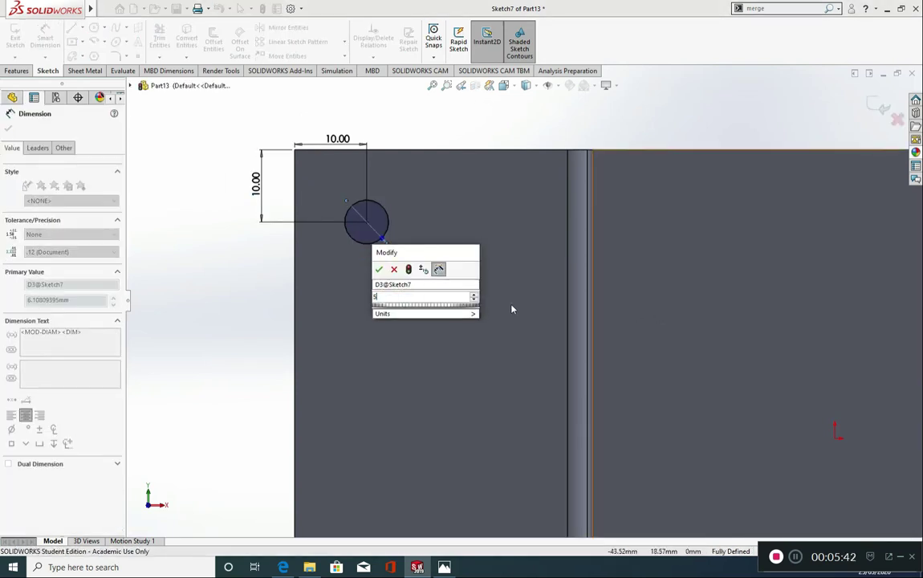
click(380, 270)
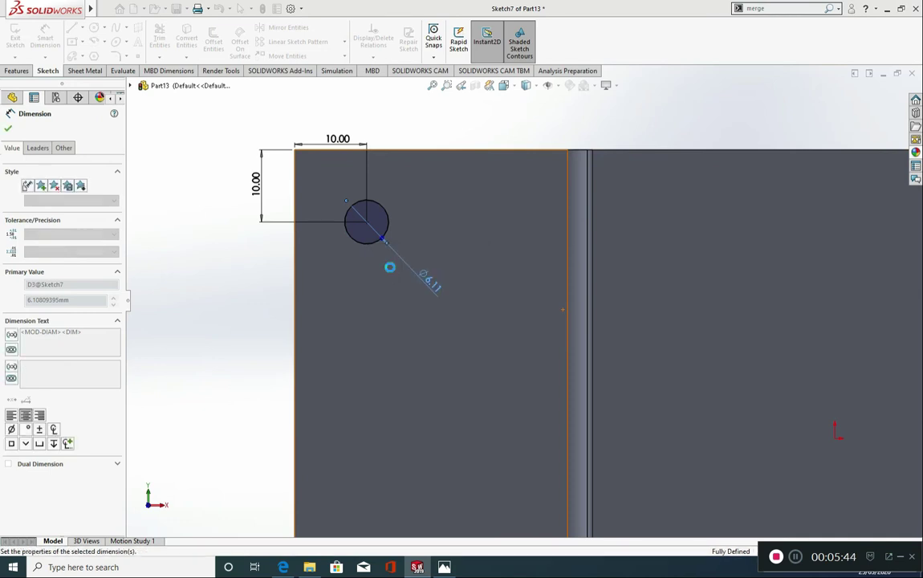
click(8, 128)
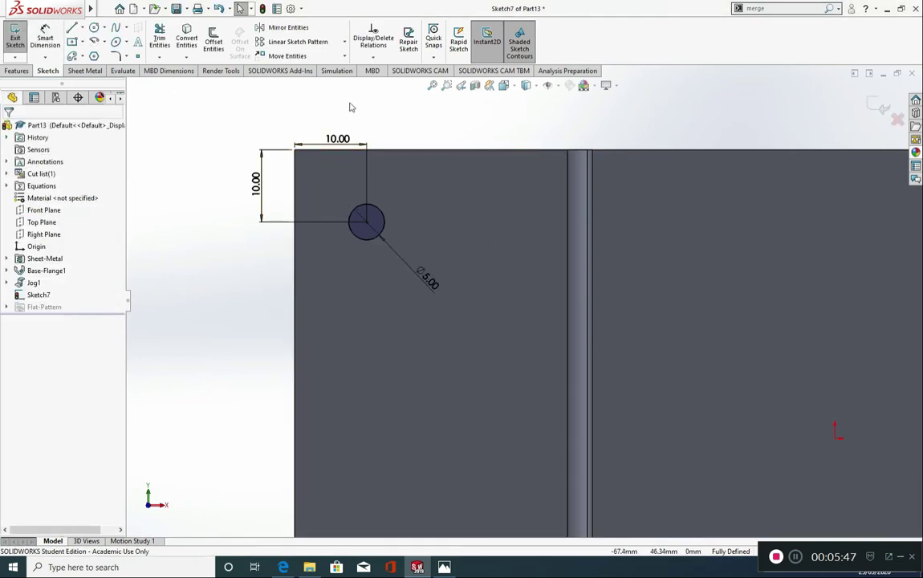
- Set up a linear sketch pattern of the circle with one instance along the X-axis and two along the Y-axis
click(344, 41)
click(303, 56)
scroll(505, 405, up, 4)
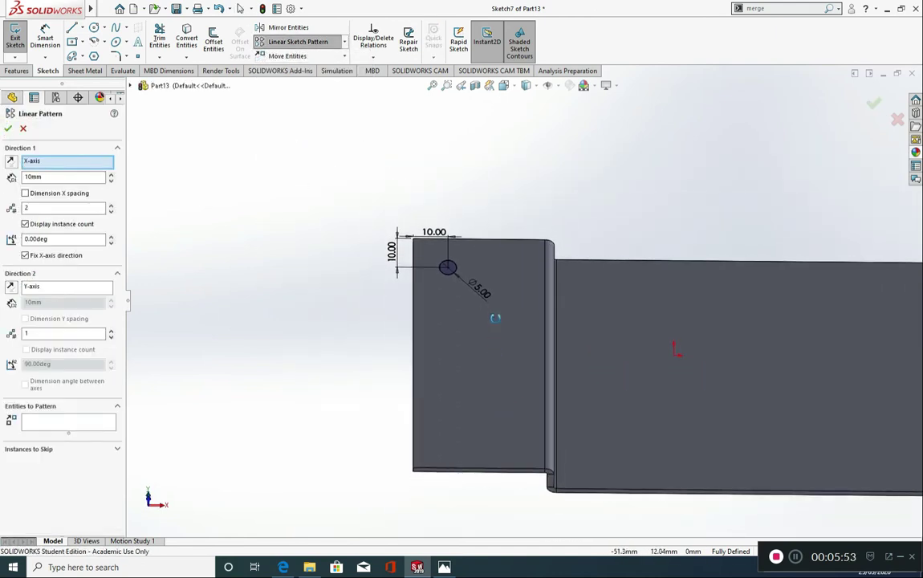
click(53, 289)
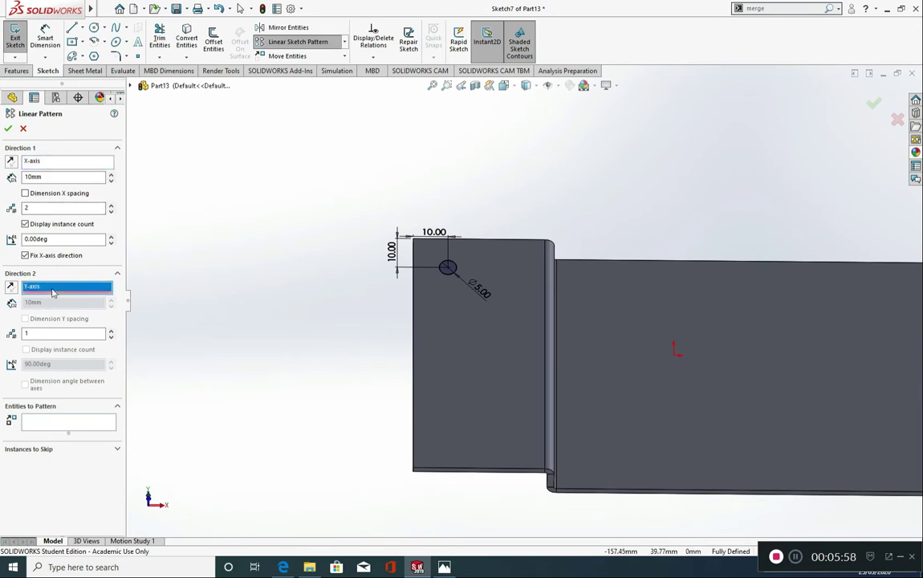
click(112, 331)
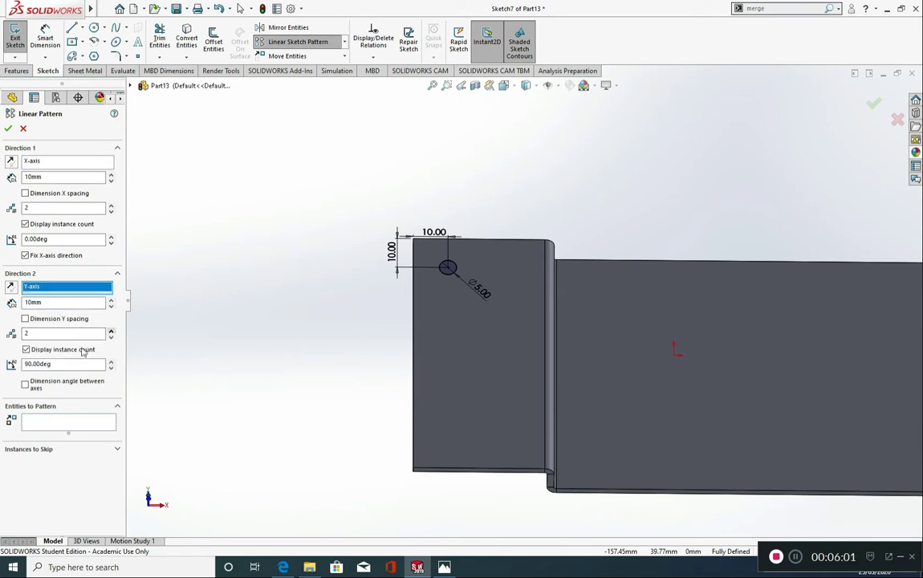
click(58, 423)
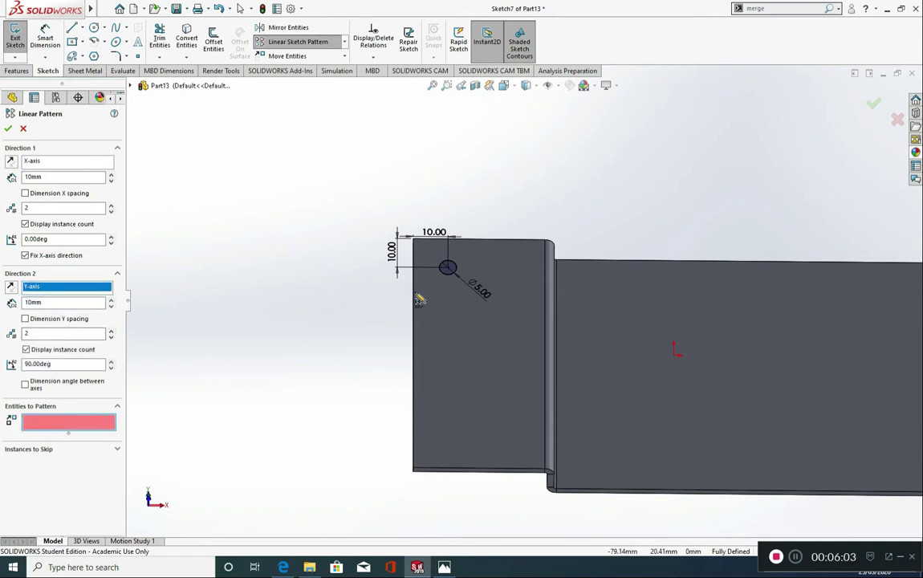
click(442, 264)
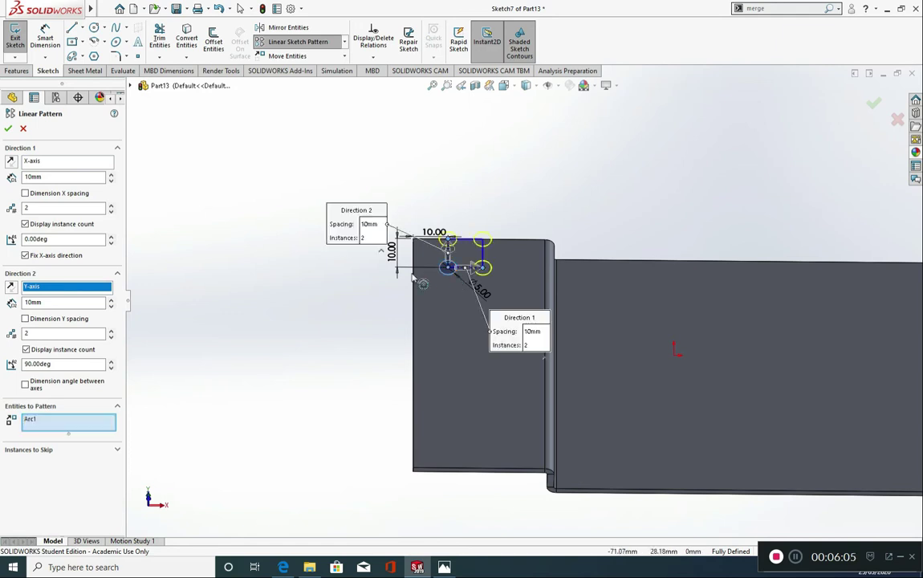
double_click(32, 207)
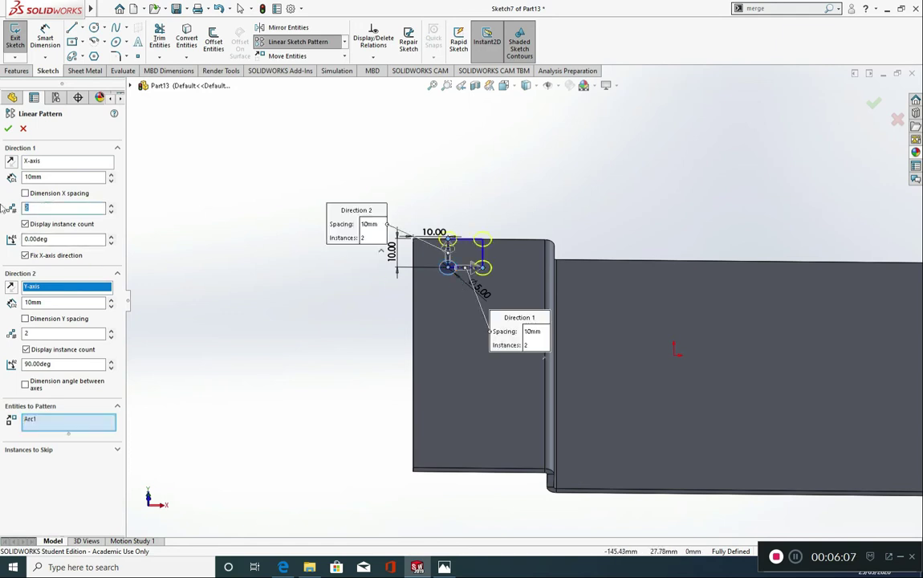
text(1)
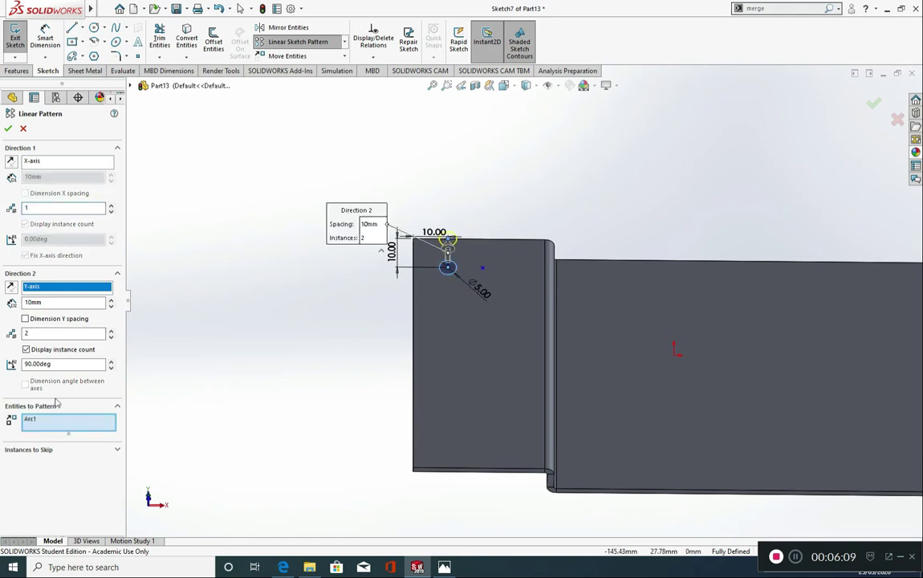
- Reverse the pattern's Y direction so it runs down the face and set its spacing to 60 mm
click(11, 288)
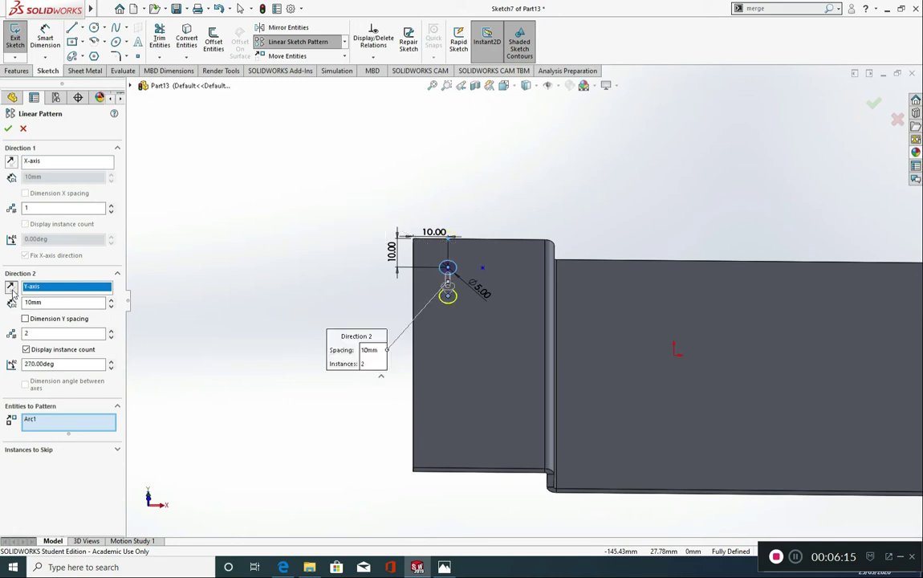
click(112, 300)
click(111, 300)
click(111, 300)
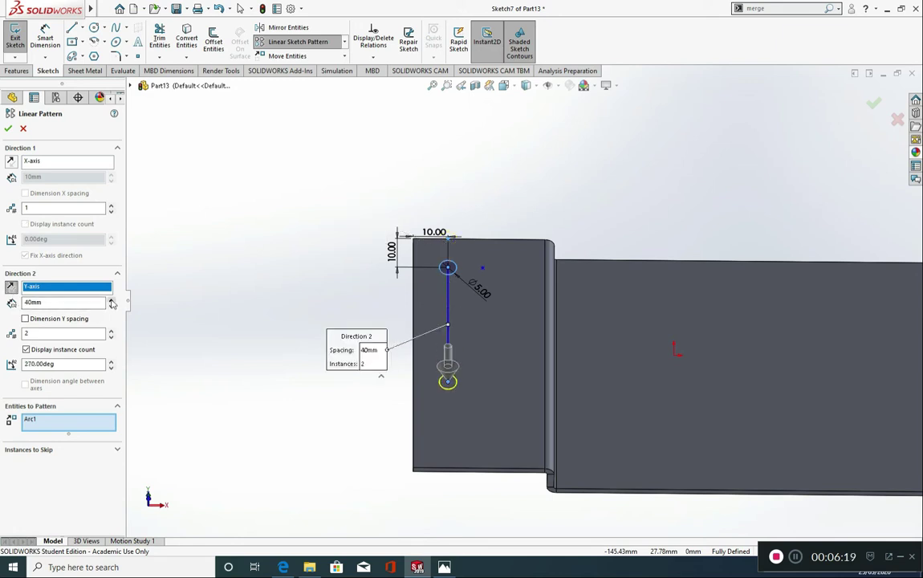
click(112, 300)
click(112, 300)
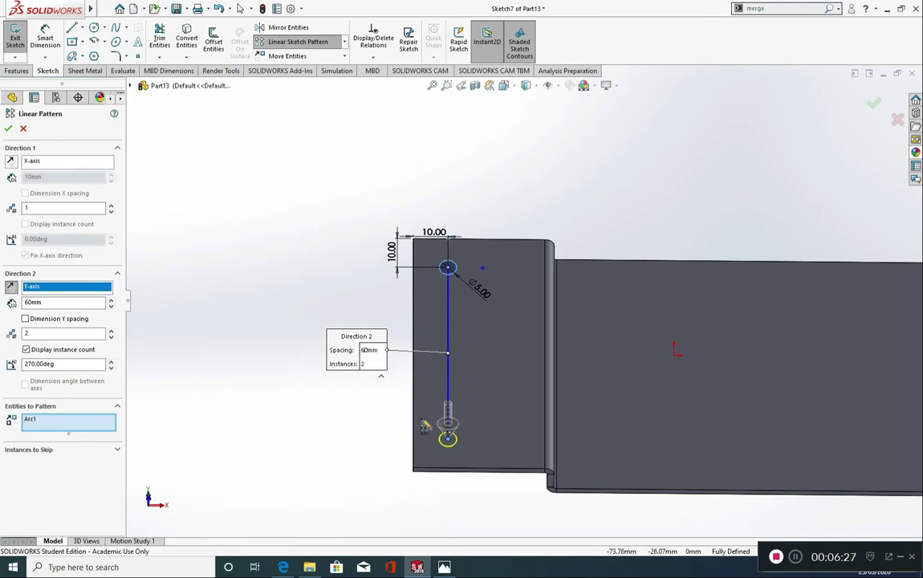
- Apply the sketch pattern of the 5 mm circle with two instances spaced 60 mm down the raised face
click(366, 364)
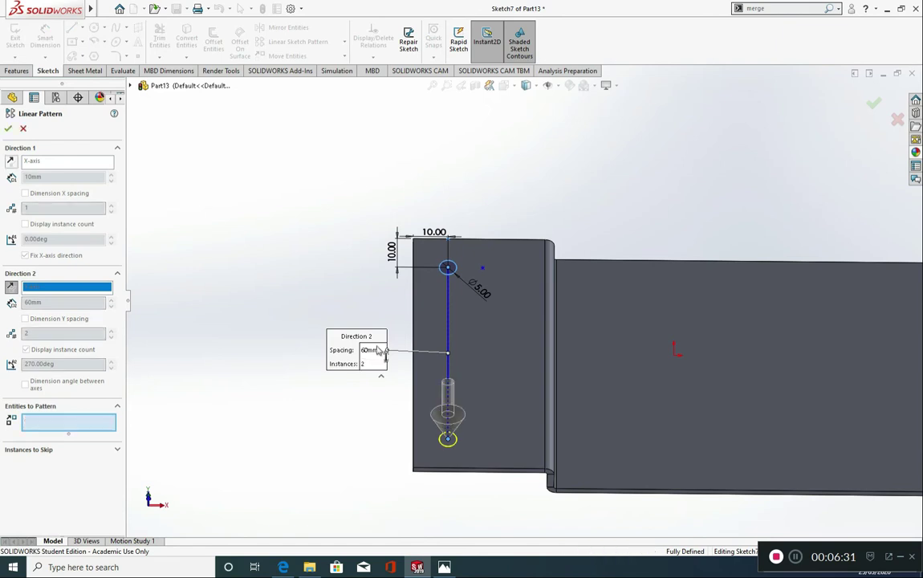
click(371, 350)
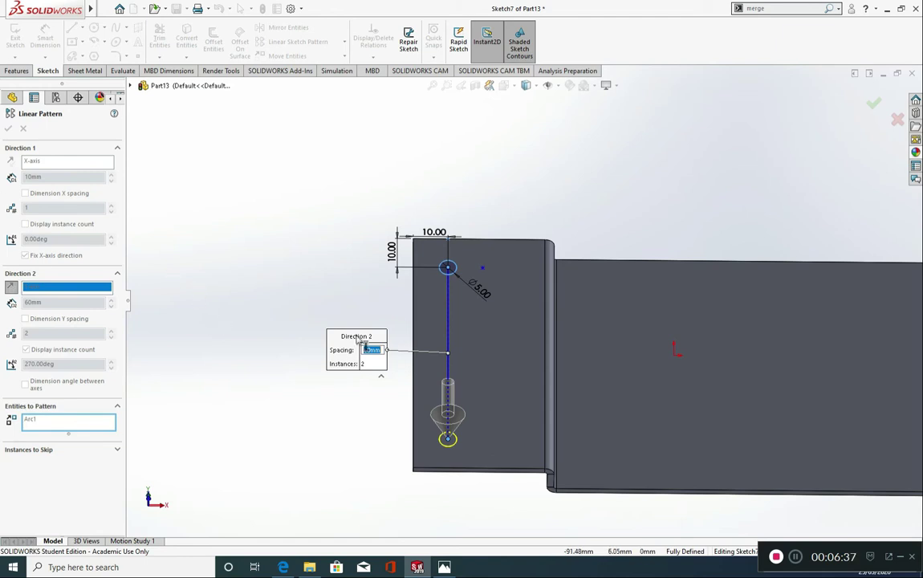
click(88, 421)
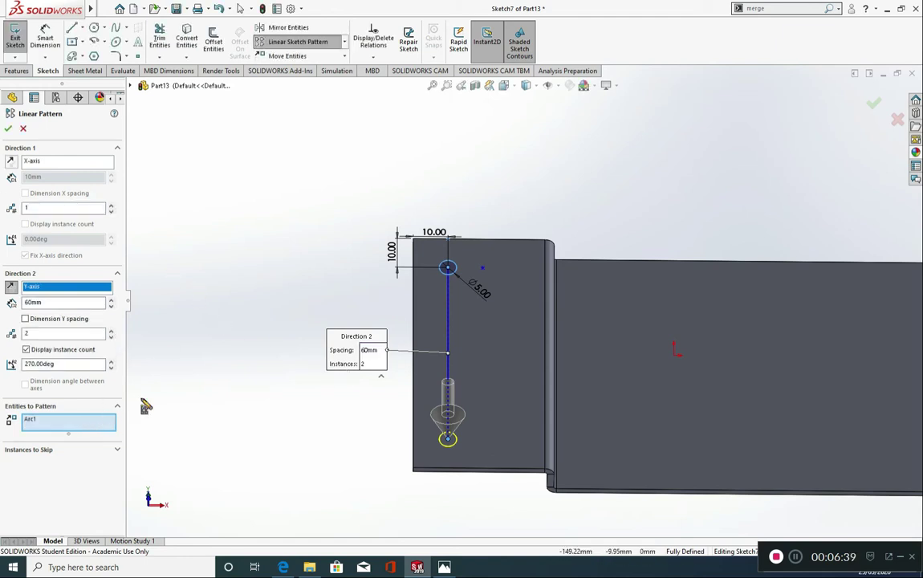
click(8, 129)
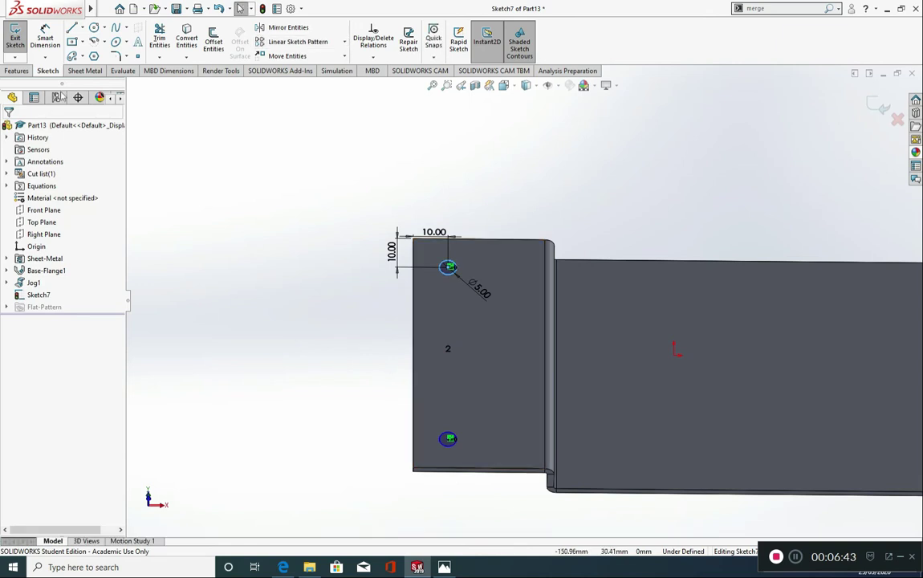
- Start an extruded cut from the two circles and end it Up To Surface at the raised face's underside
click(80, 71)
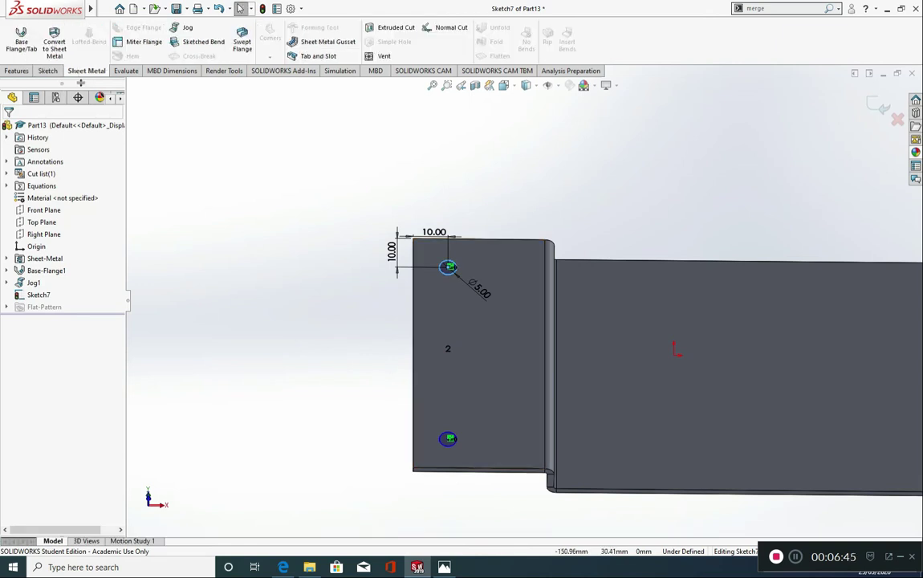
click(389, 28)
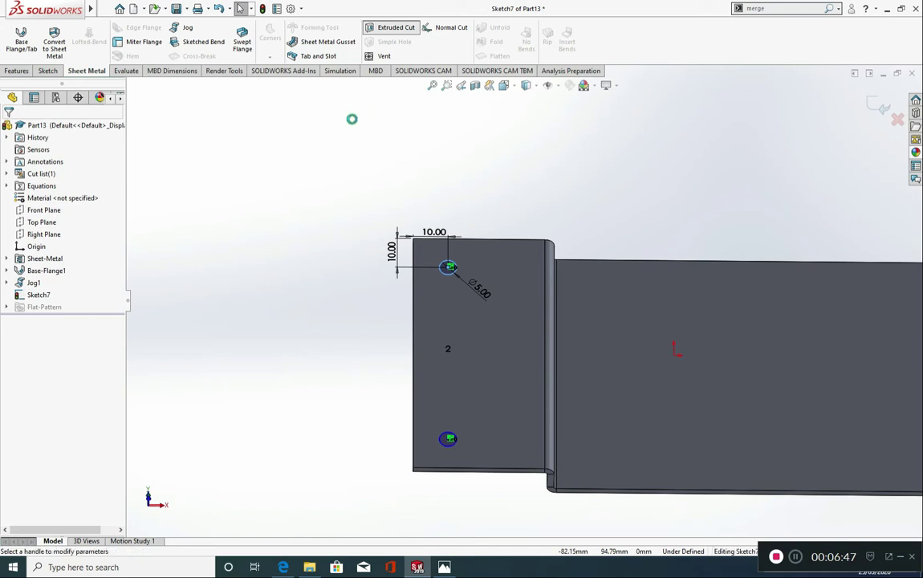
middle_drag(290, 337, 349, 239)
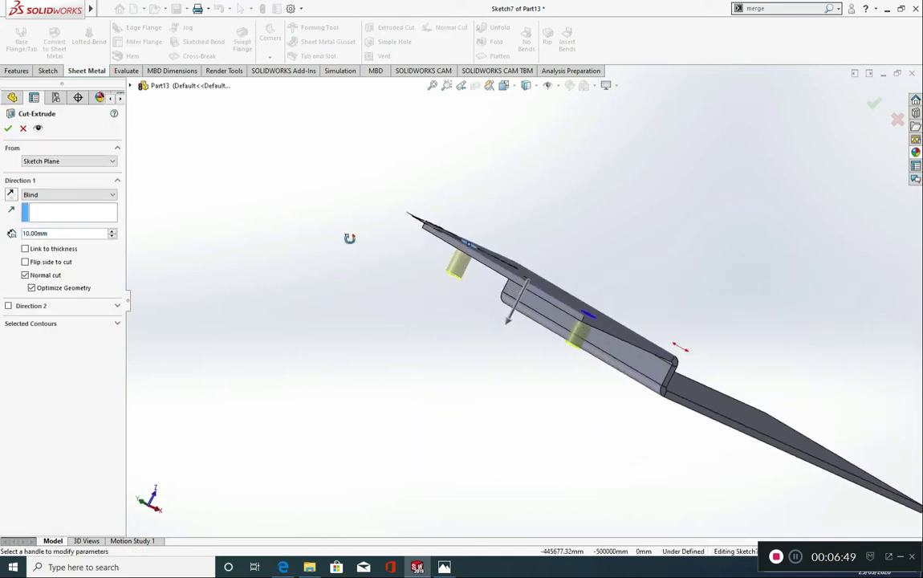
click(90, 195)
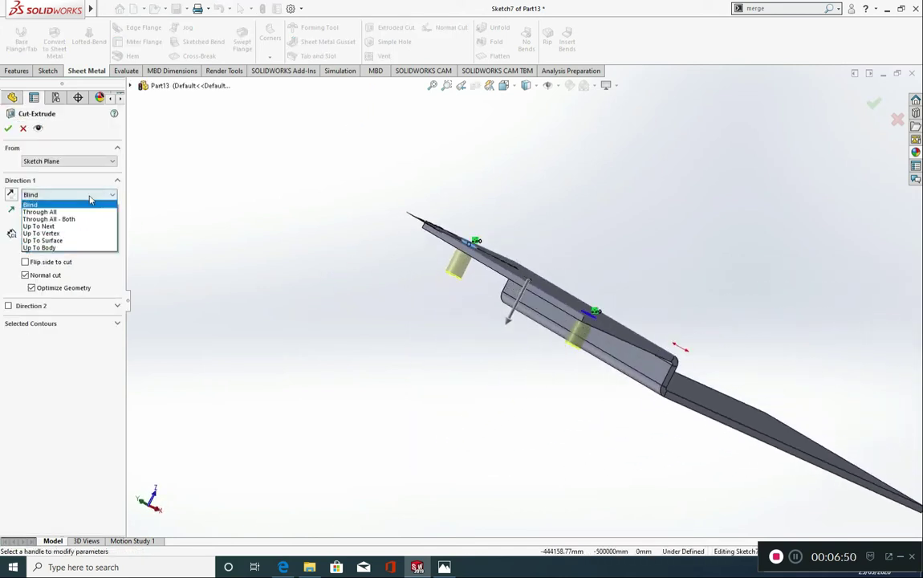
click(76, 240)
middle_drag(385, 377, 442, 300)
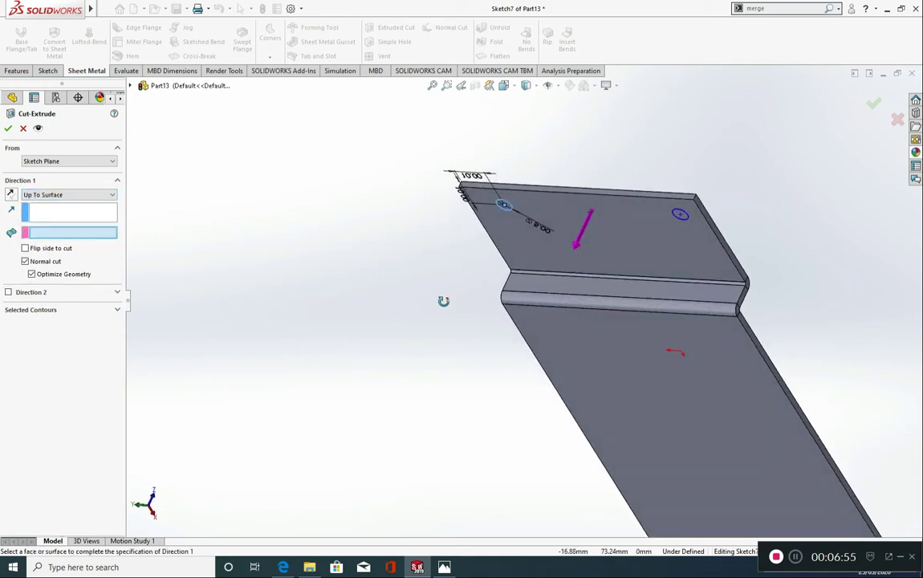
click(519, 233)
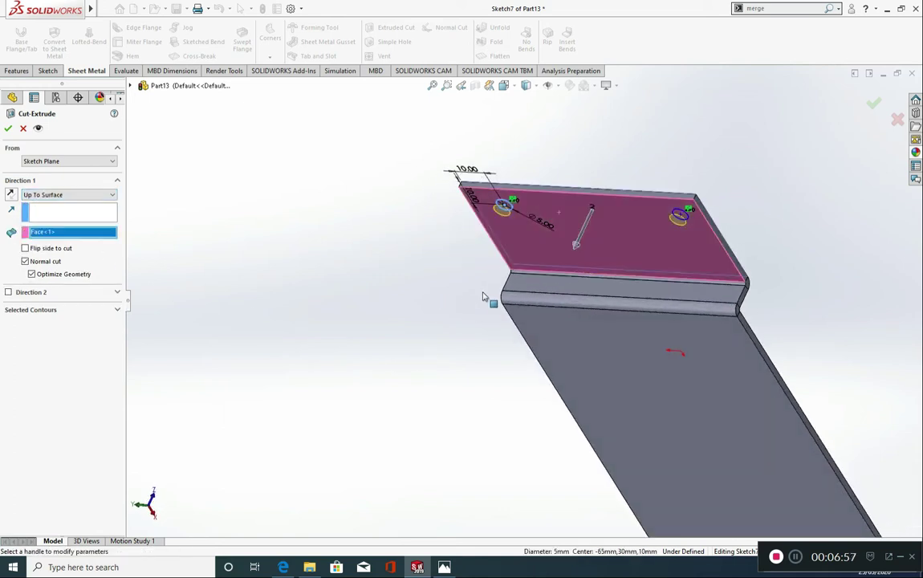
middle_drag(451, 235, 417, 293)
- Change the cut's end condition to Blind with a 2 mm depth and apply the cut
click(61, 194)
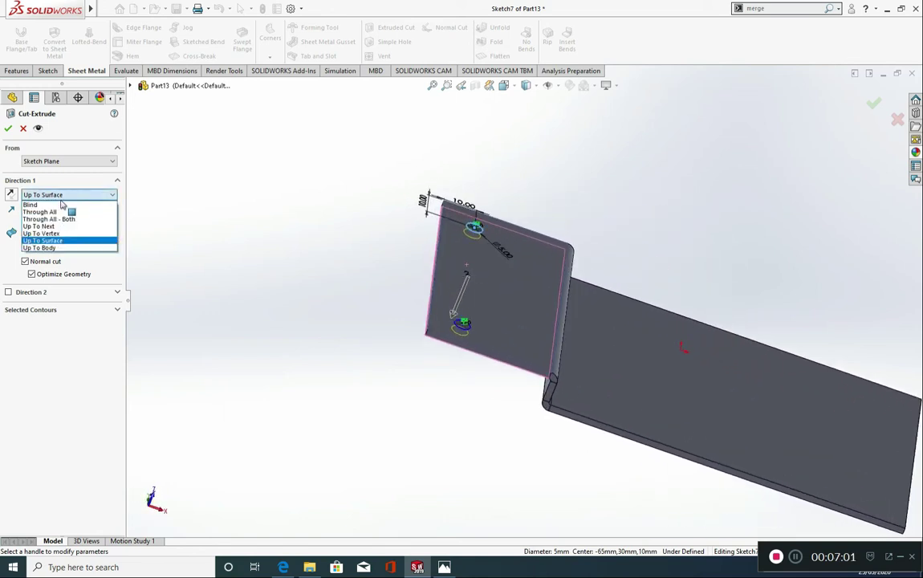
click(58, 202)
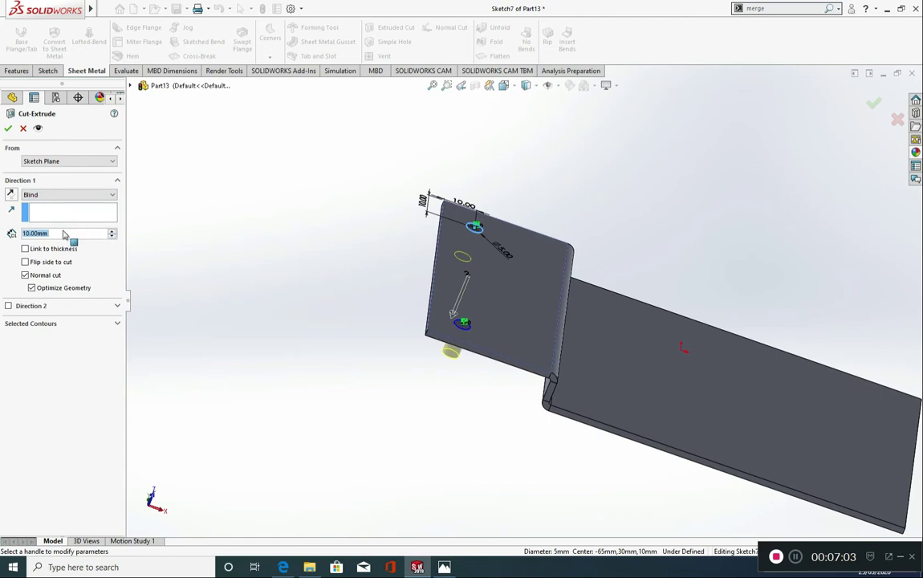
text(2)
middle_drag(338, 382, 311, 338)
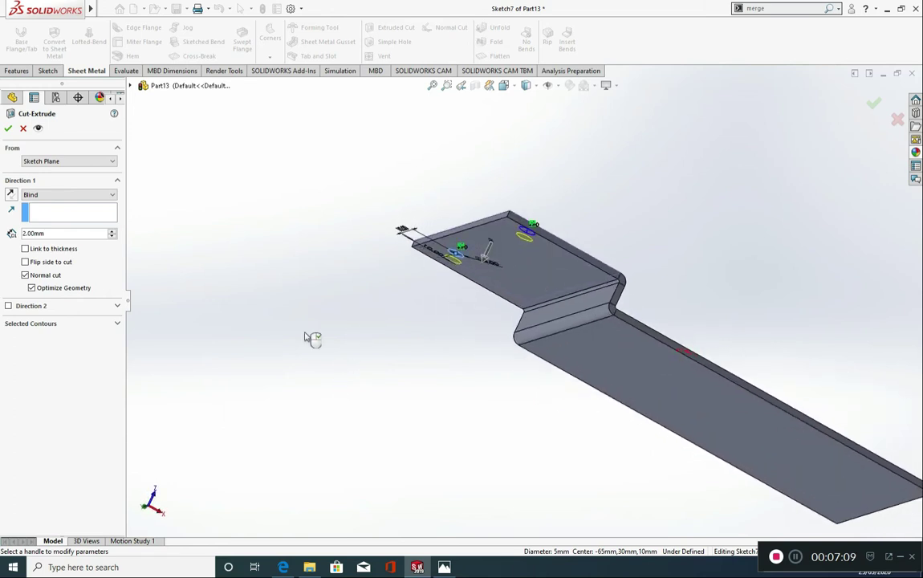
middle_drag(317, 278, 367, 284)
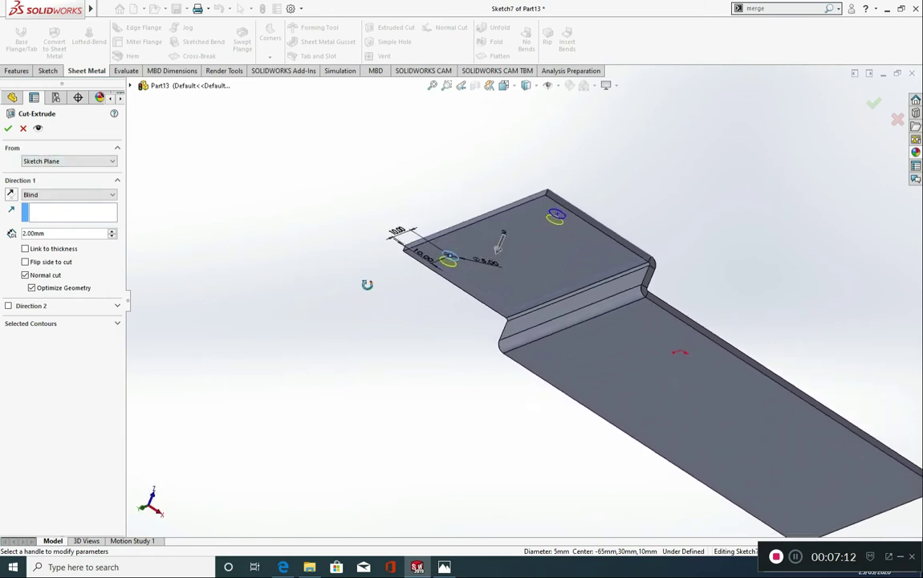
click(8, 129)
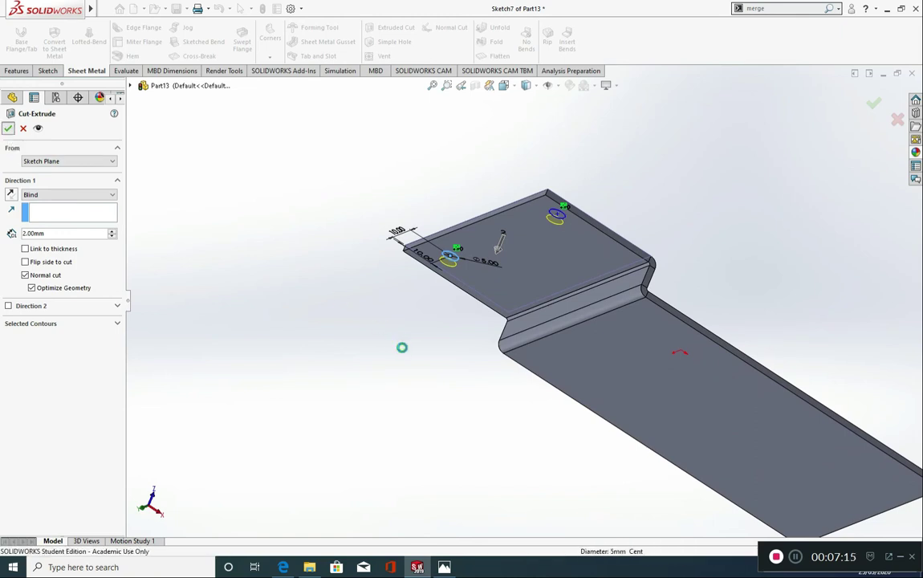
- Fillet the upper edges of both mounting holes with a 0.5 mm radius
scroll(536, 253, down, 2)
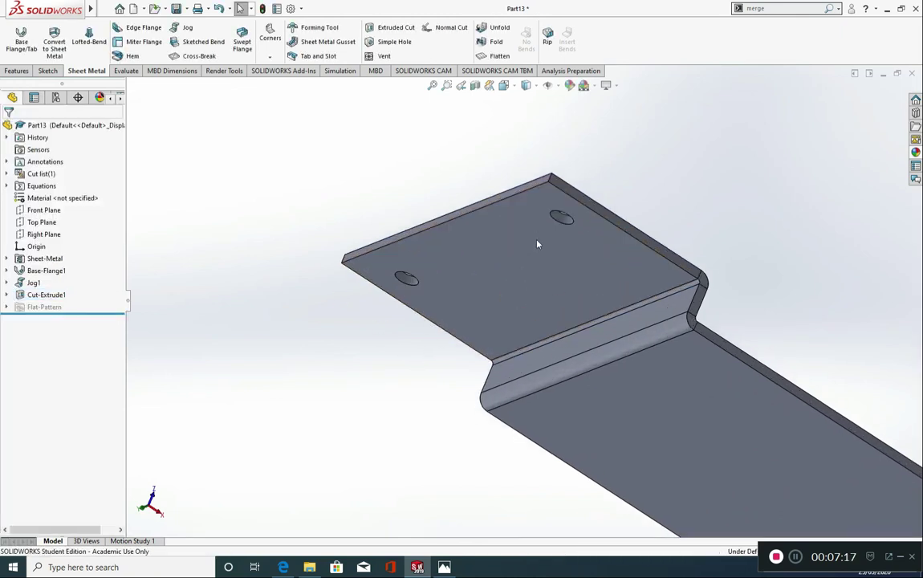
scroll(538, 243, up, 4)
scroll(558, 246, down, 5)
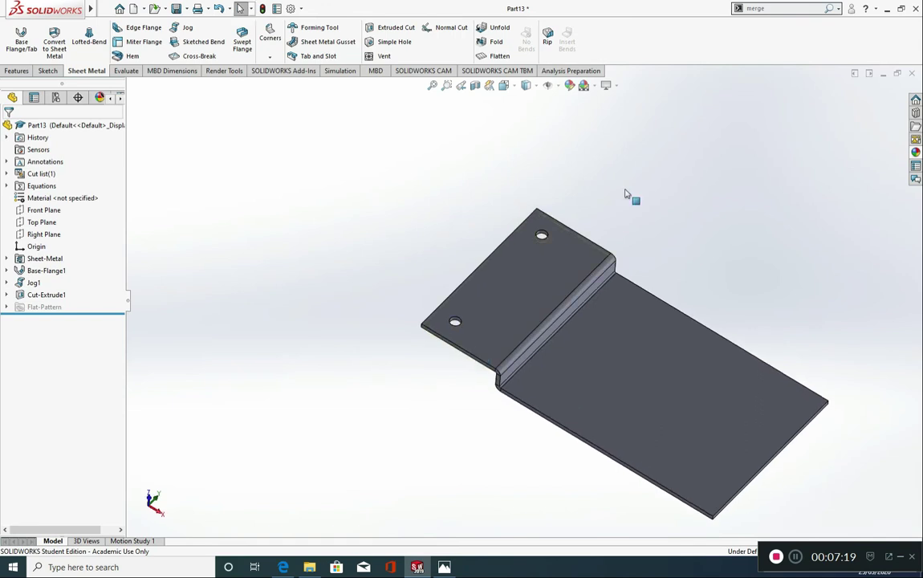
scroll(506, 256, down, 2)
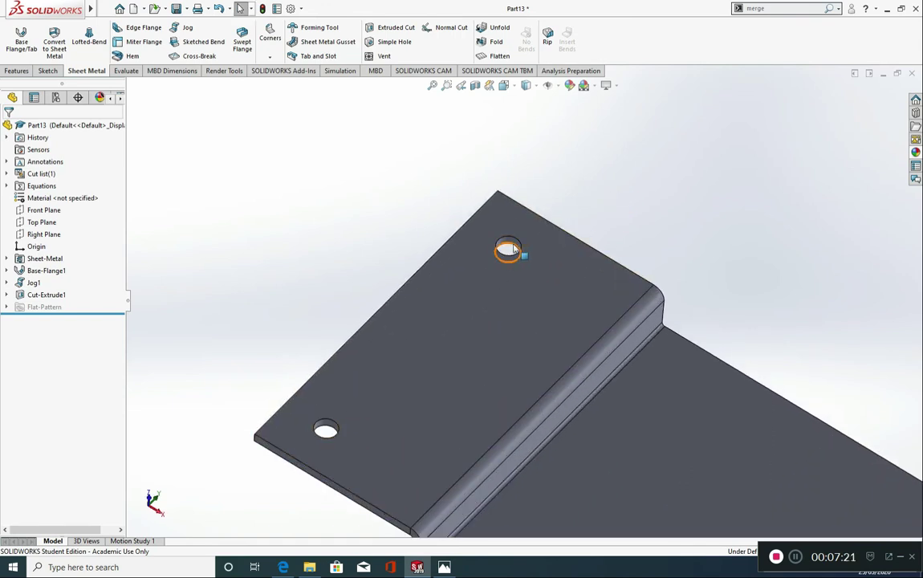
scroll(521, 227, down, 2)
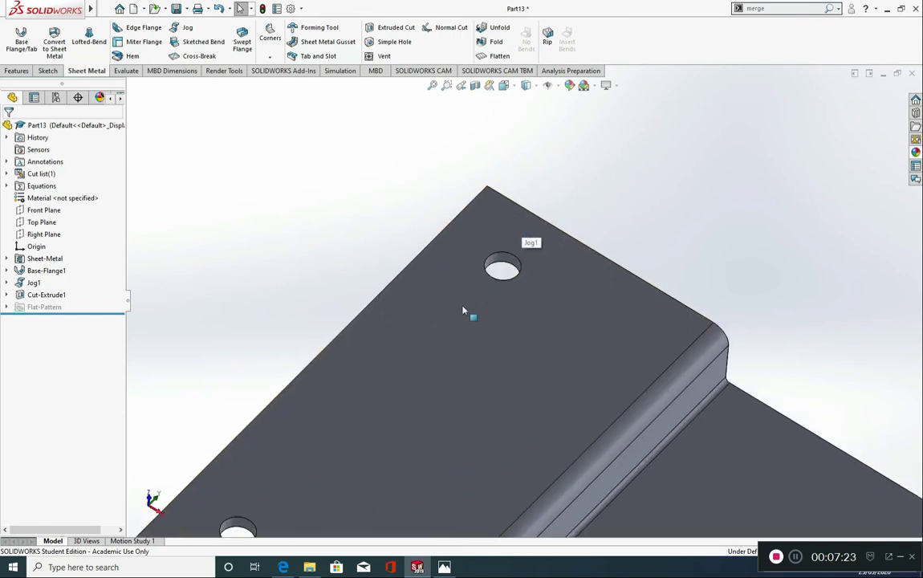
scroll(463, 310, up, 2)
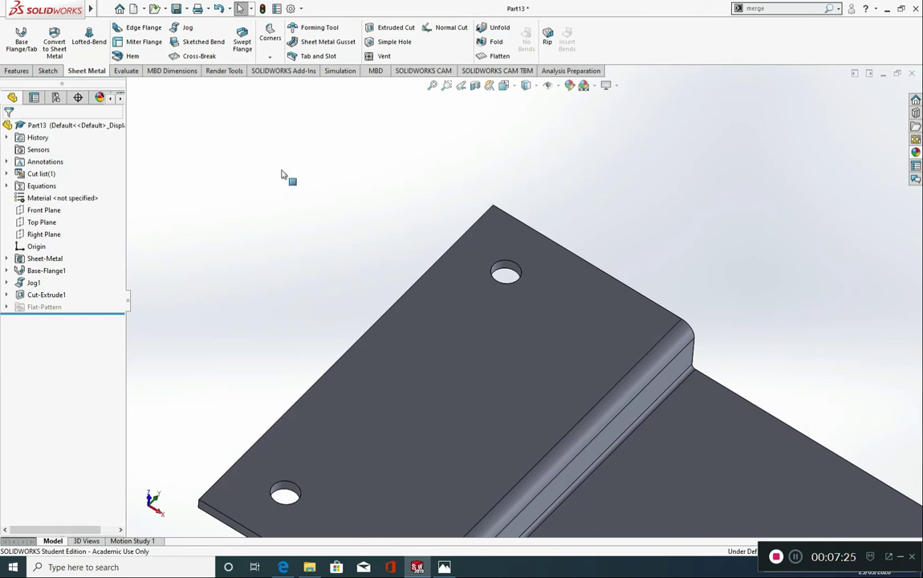
click(32, 72)
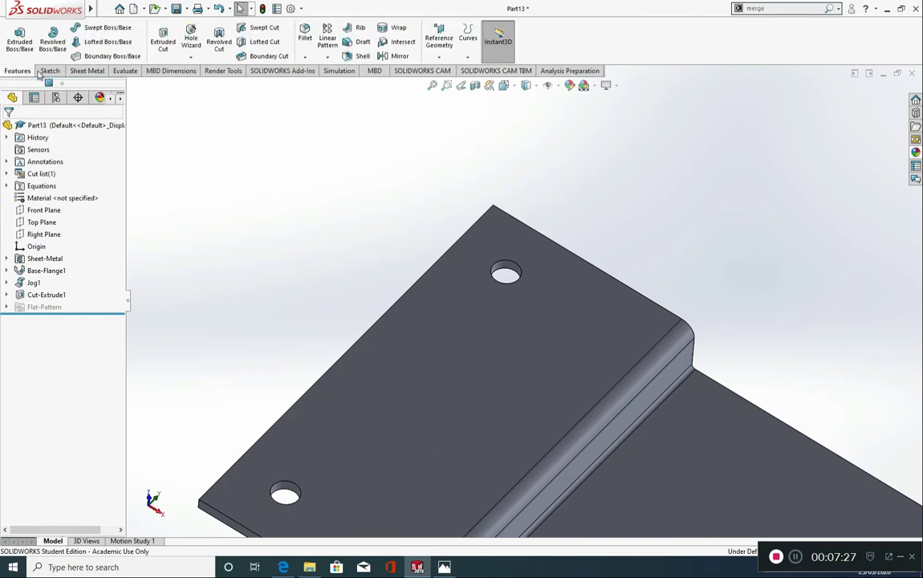
click(305, 36)
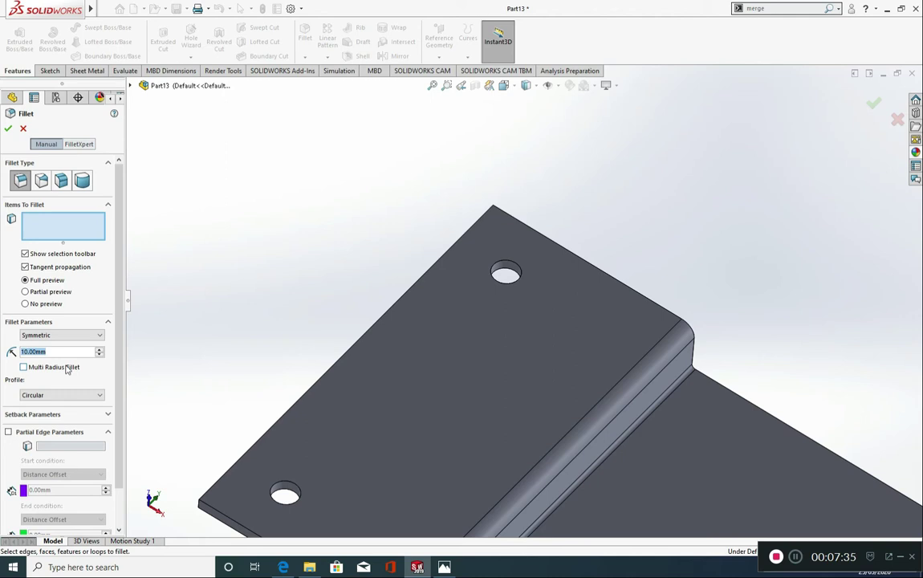
text(0.5)
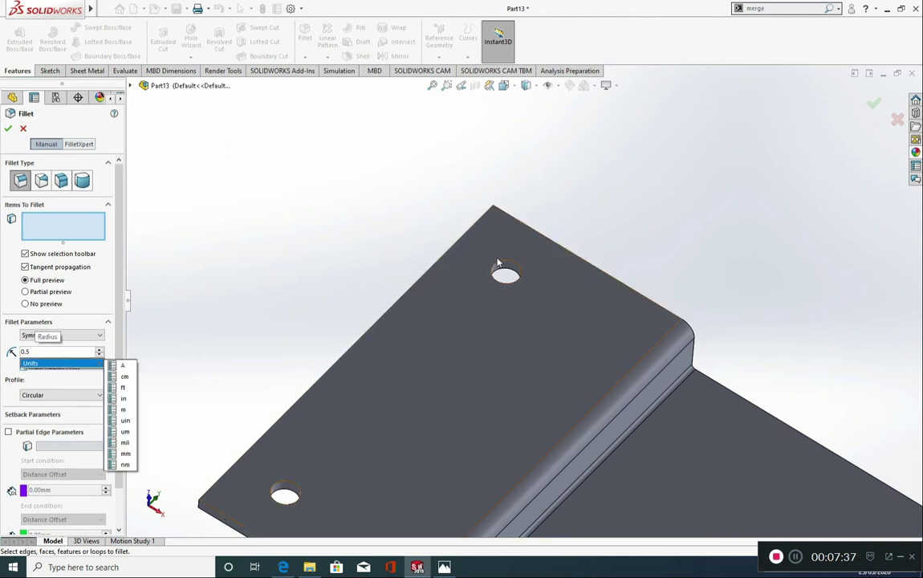
click(504, 265)
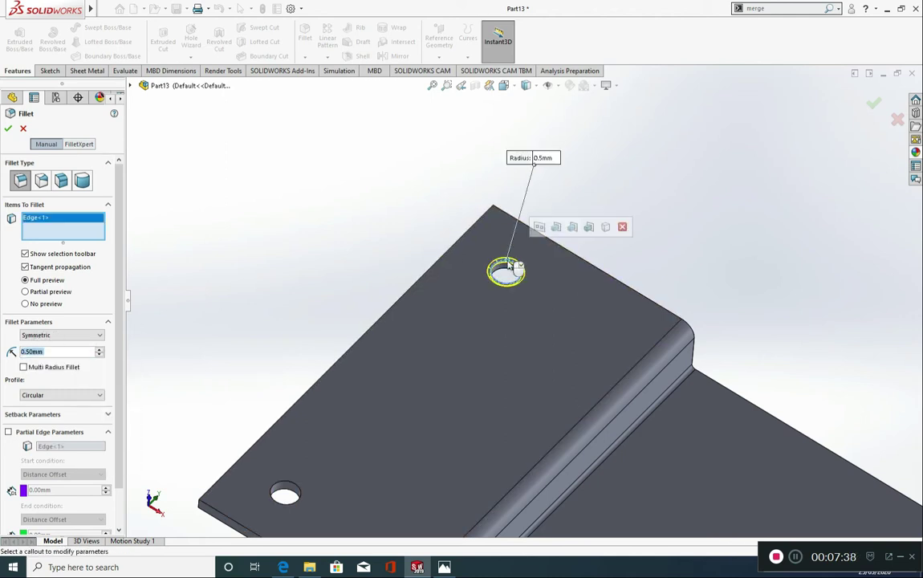
click(289, 486)
scroll(515, 269, down, 2)
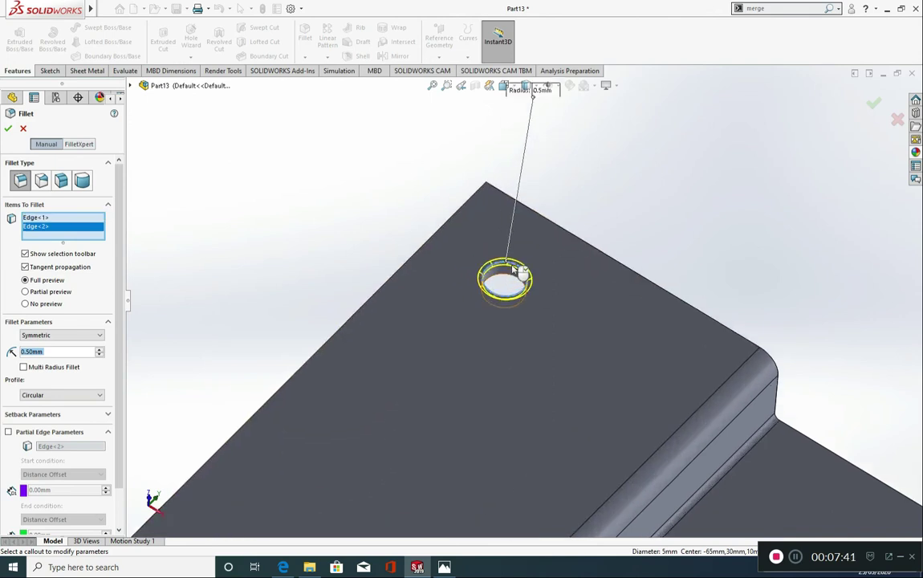
scroll(514, 270, up, 3)
click(8, 129)
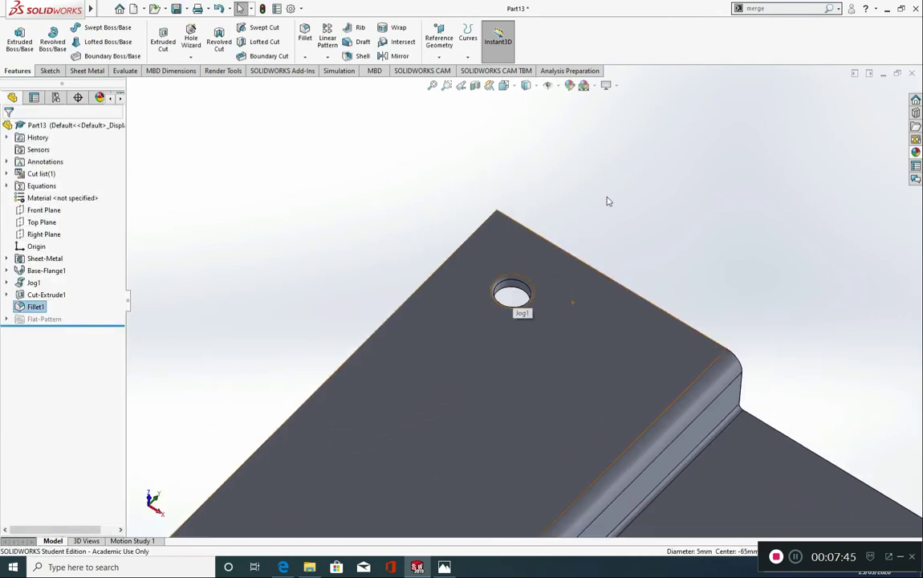
- Inspect the filleted hole edges and compare them with the reference image in Photos
scroll(507, 290, down, 5)
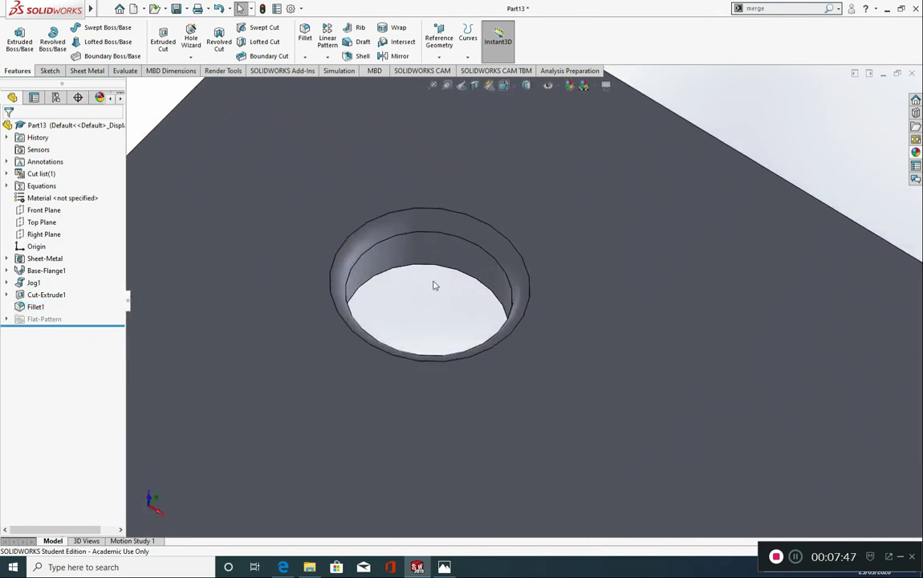
scroll(392, 371, up, 5)
middle_drag(392, 393, 380, 422)
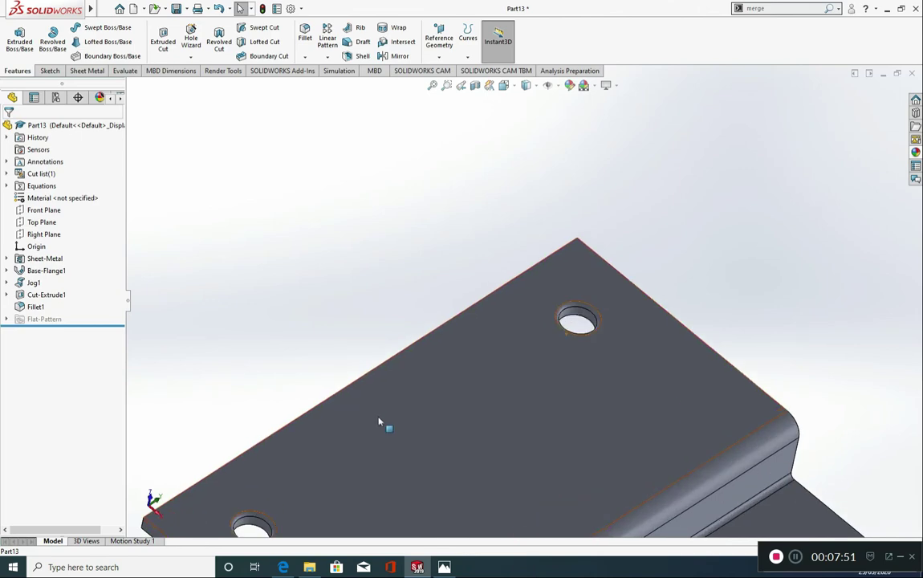
scroll(522, 301, up, 2)
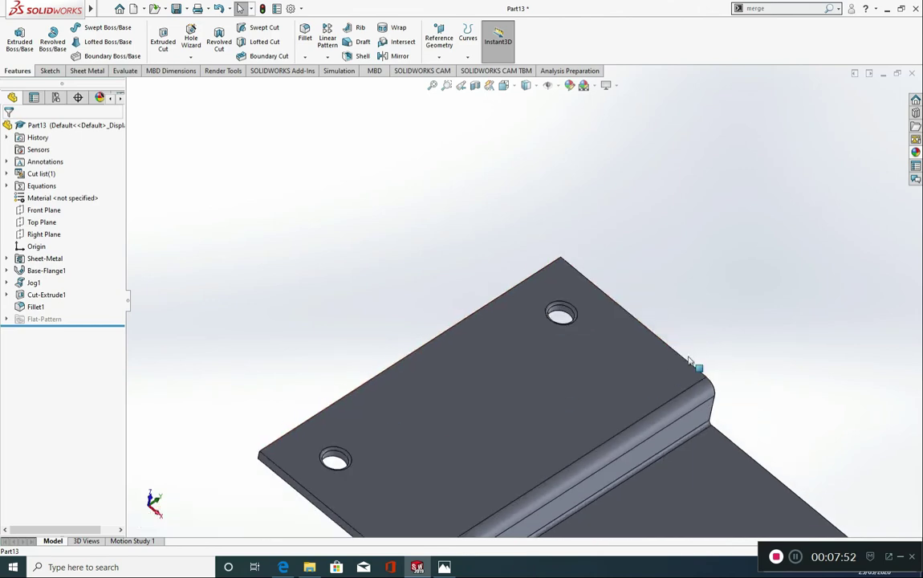
click(445, 566)
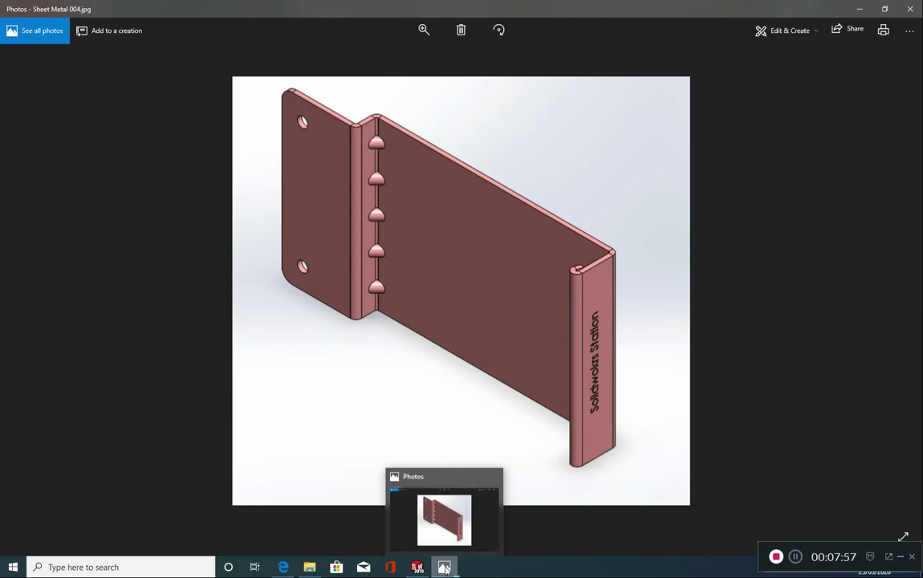
click(444, 568)
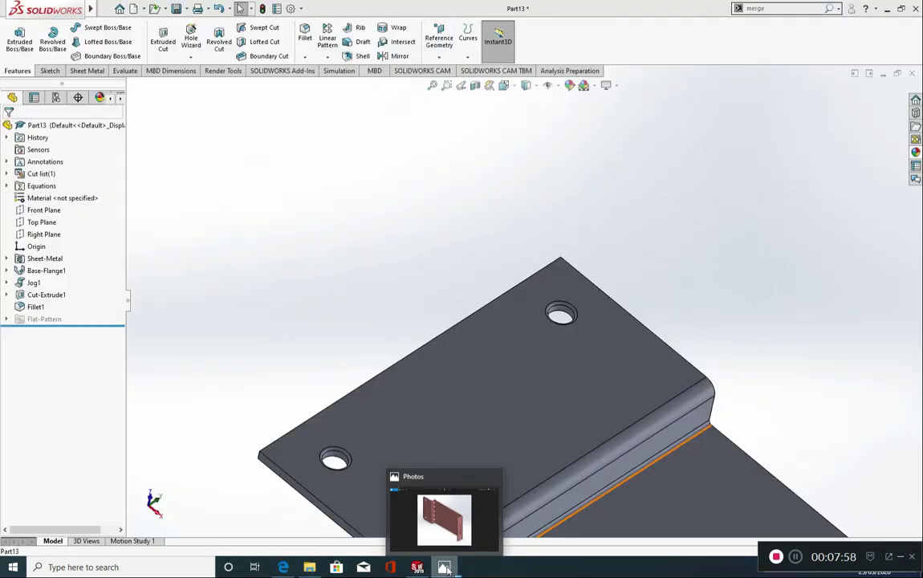
- Delete the fillet feature from the two mounting holes
right_click(35, 309)
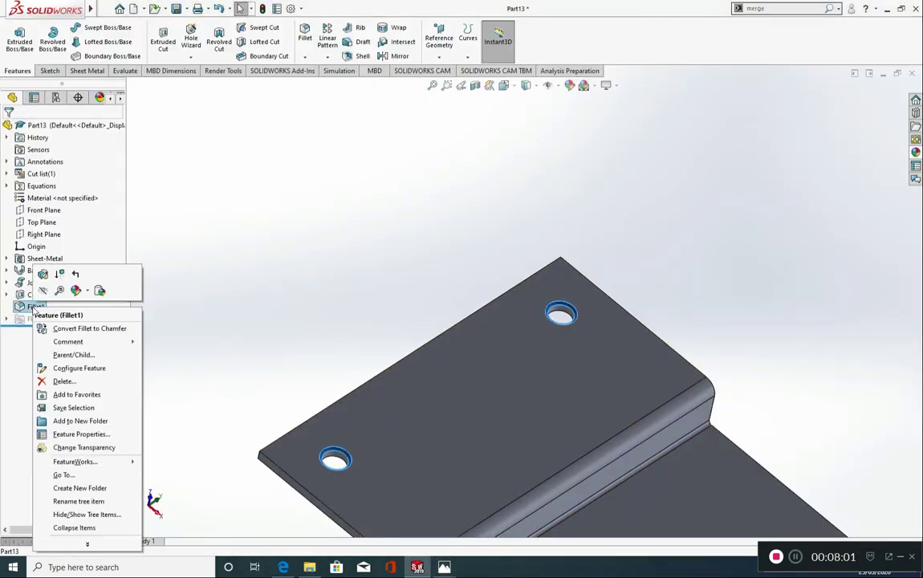
click(77, 383)
click(515, 229)
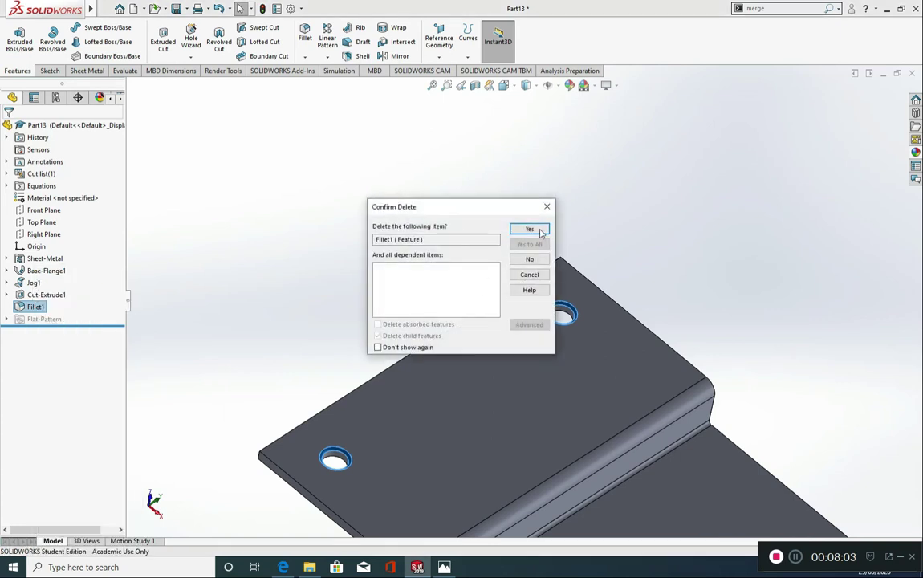
- Switch to the reference image in Photos and examine the flange at the bracket's far end
scroll(552, 349, up, 5)
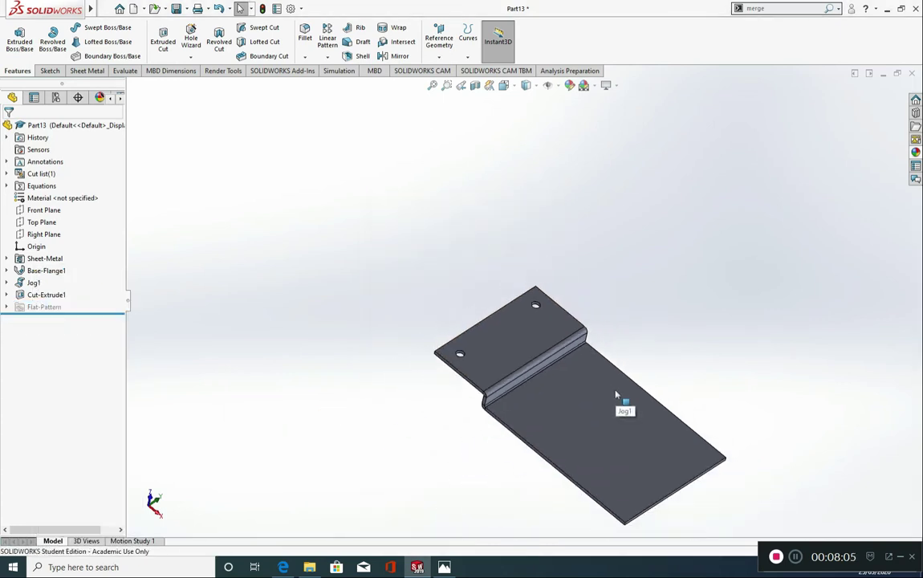
click(446, 567)
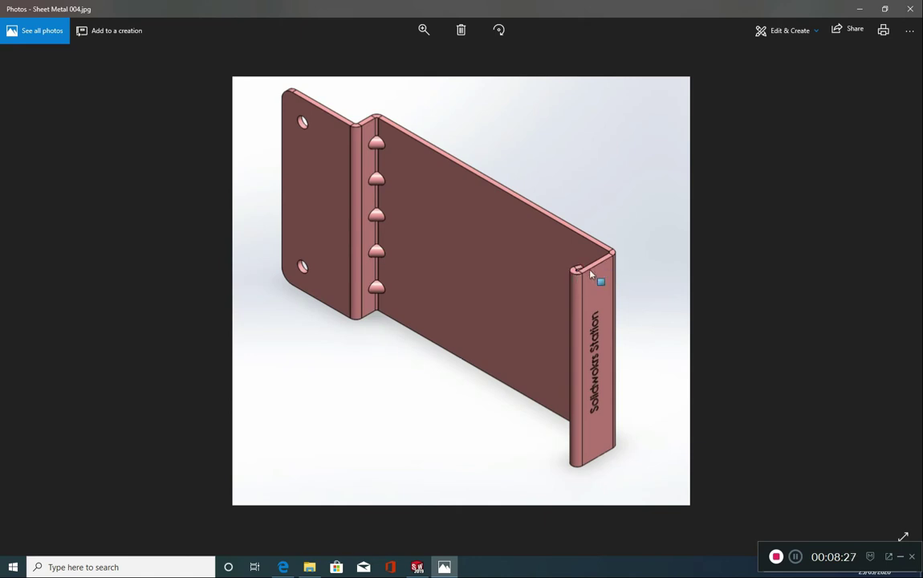
- Switch to SOLIDWORKS and add a 20 mm edge flange bent upward at 90 degrees along the long plate's free end
click(414, 567)
scroll(620, 481, down, 2)
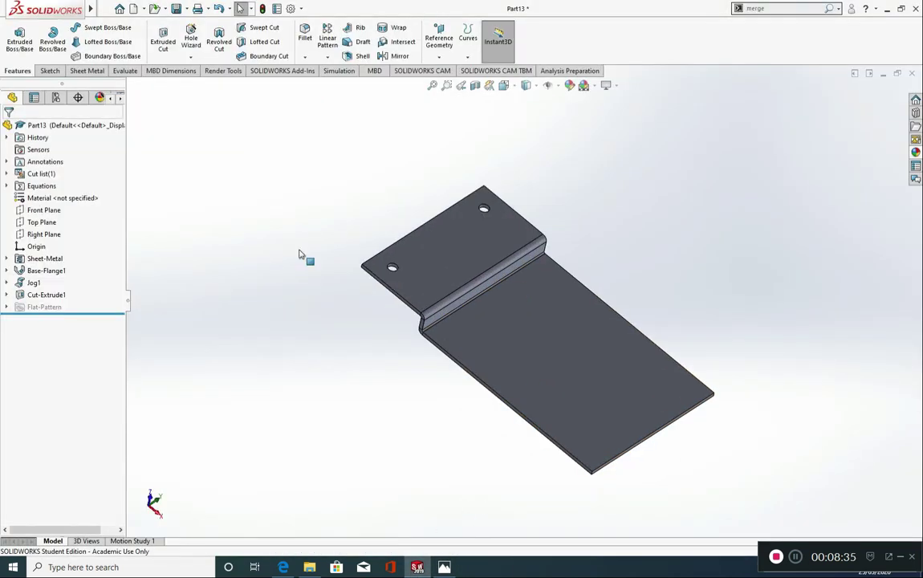
click(86, 71)
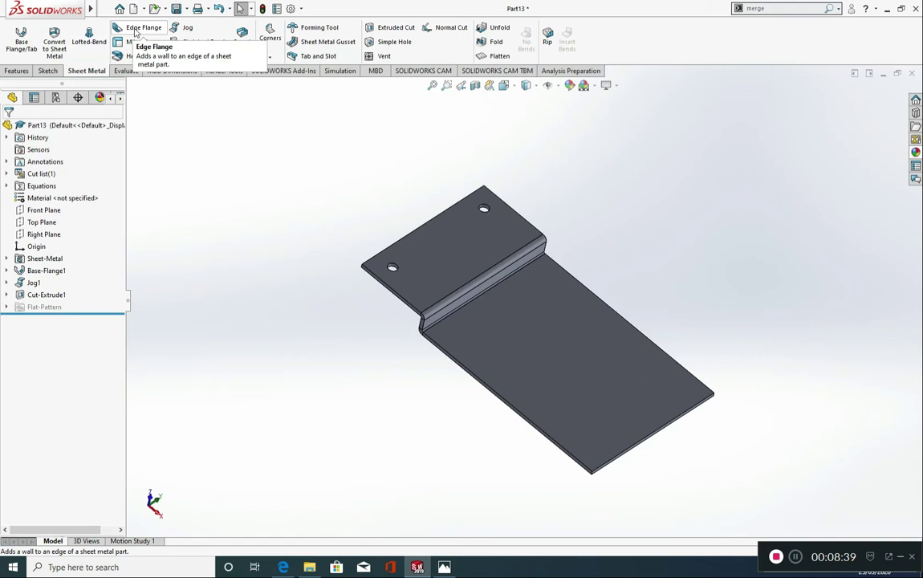
click(137, 32)
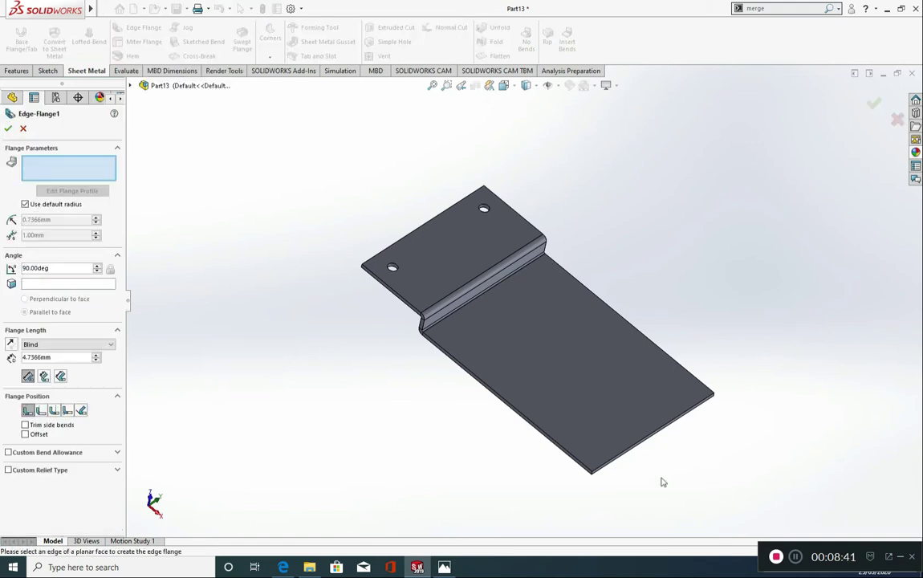
scroll(634, 430, down, 4)
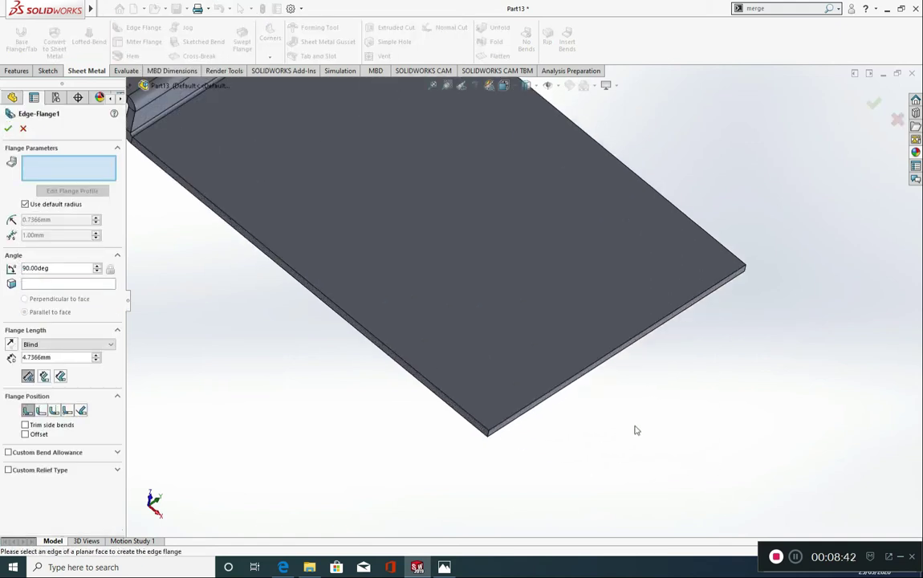
click(589, 363)
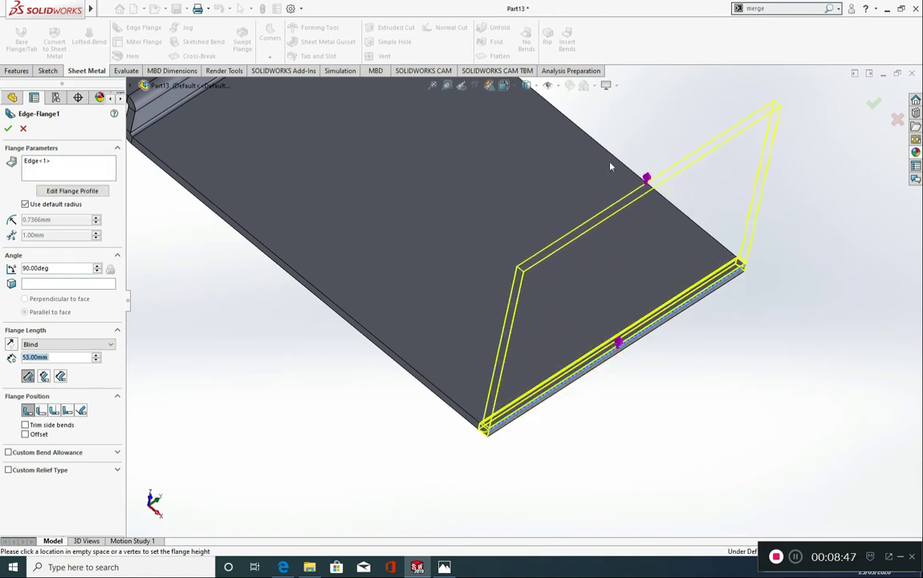
click(642, 128)
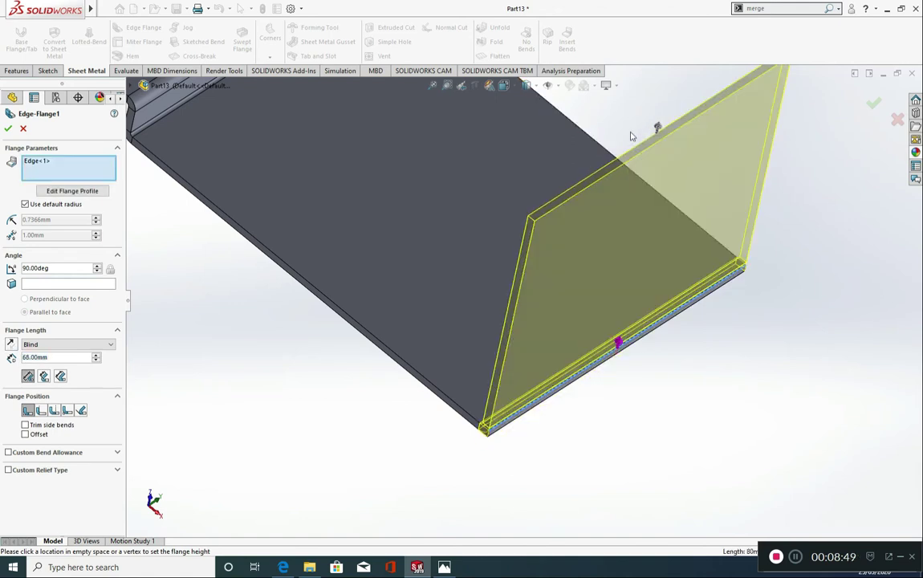
double_click(35, 357)
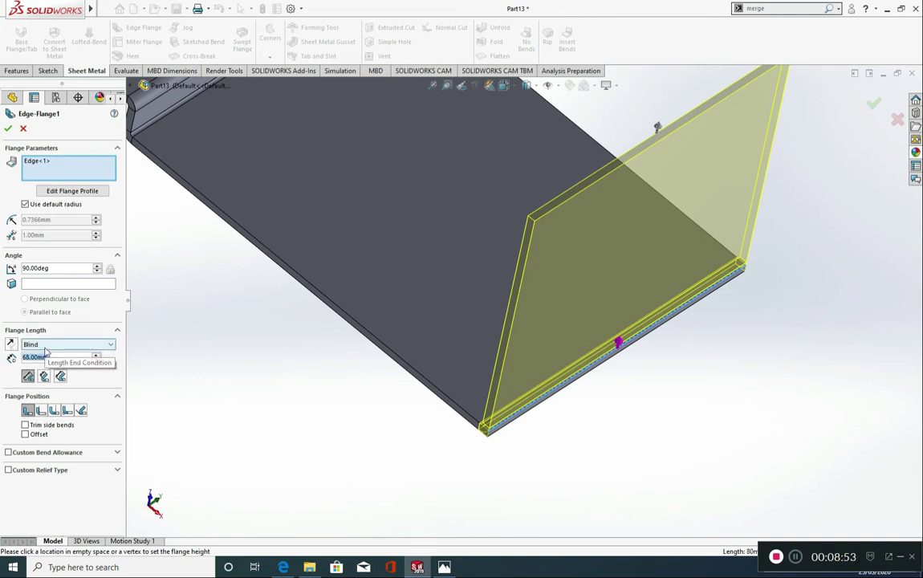
text(2)
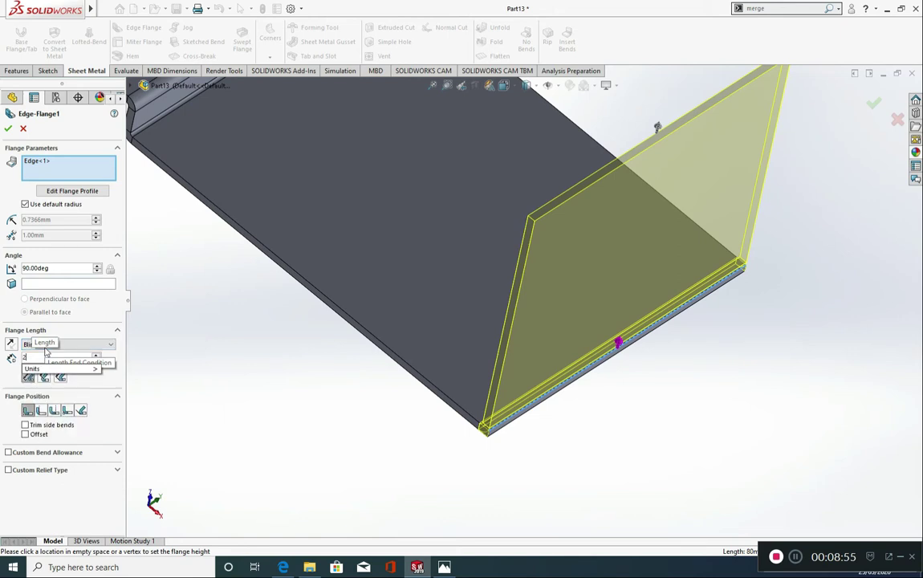
text(0)
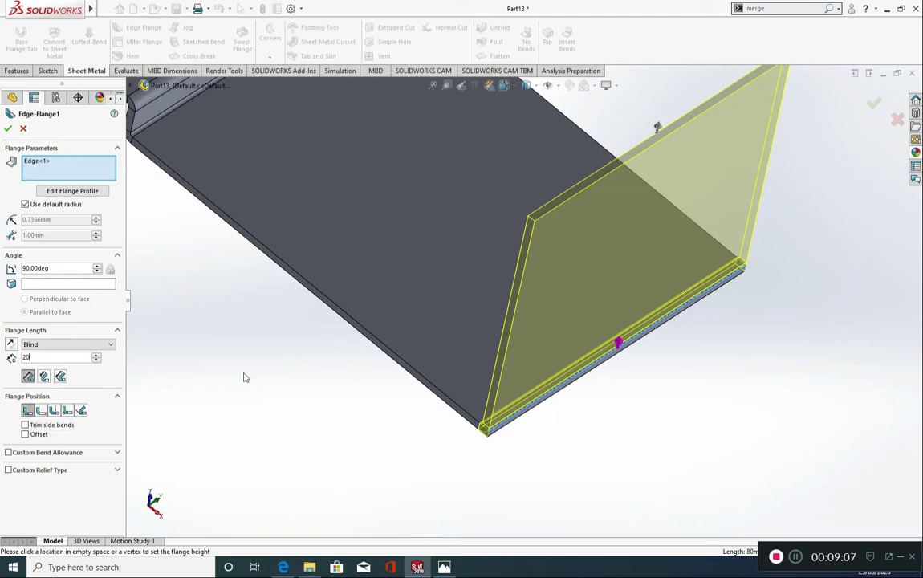
key(Return)
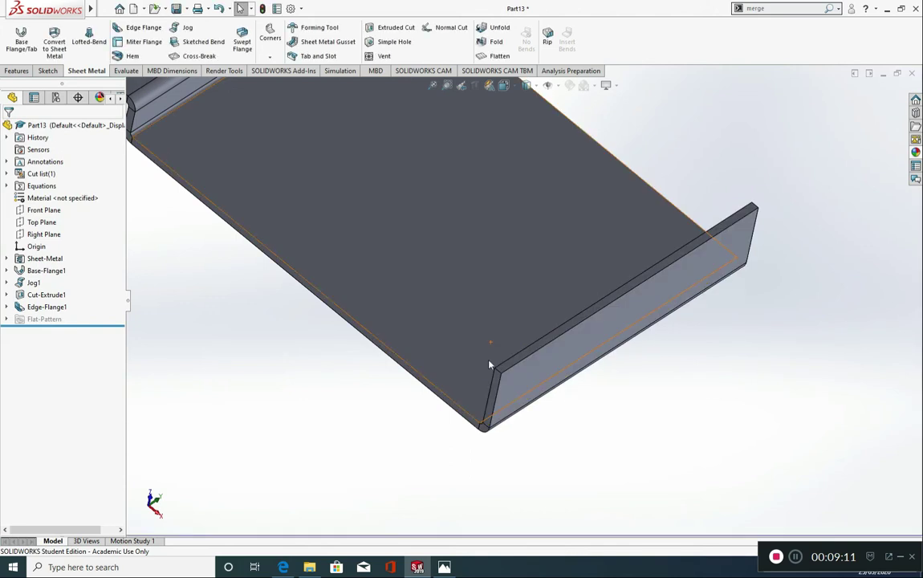
- Compare the new end flange with the reference image in Photos, then return to the SOLIDWORKS model
scroll(519, 454, up, 4)
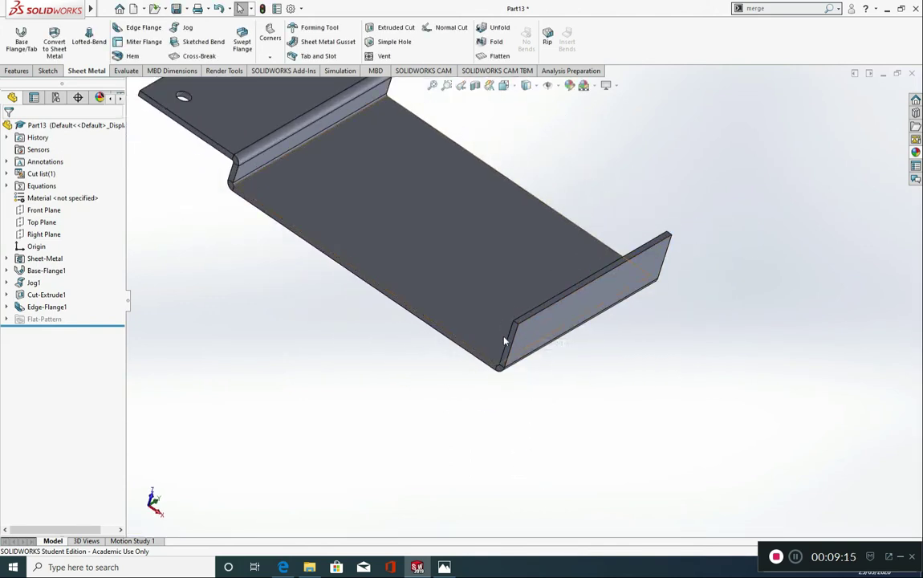
click(444, 566)
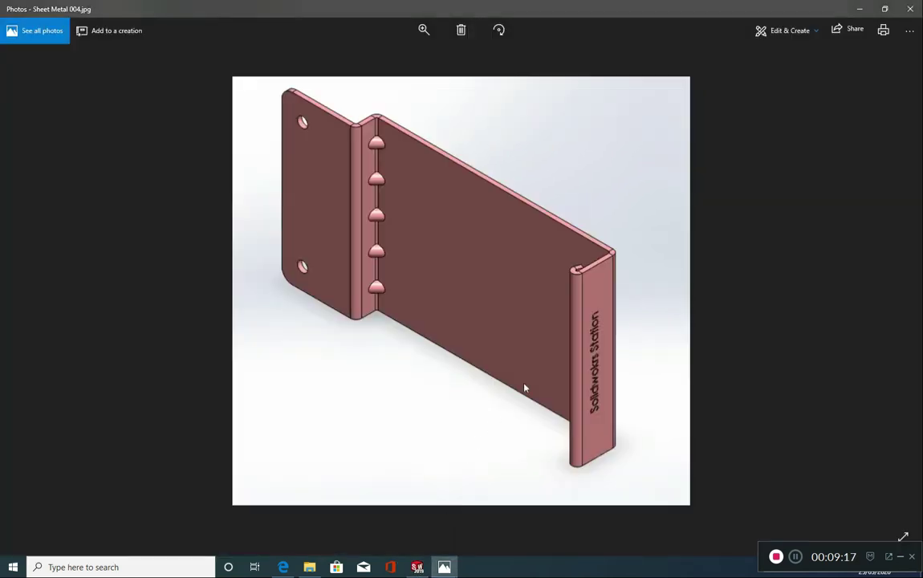
click(419, 569)
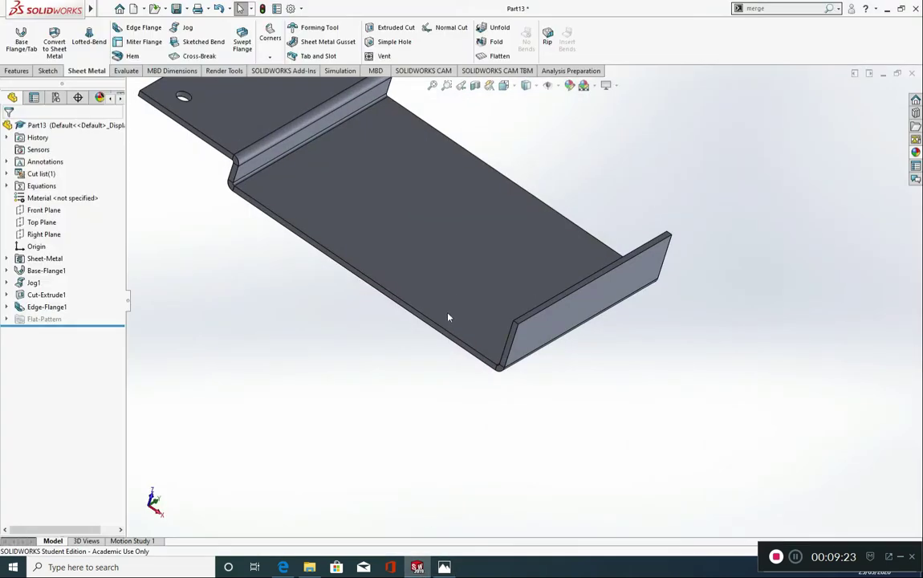
middle_drag(449, 316, 412, 218)
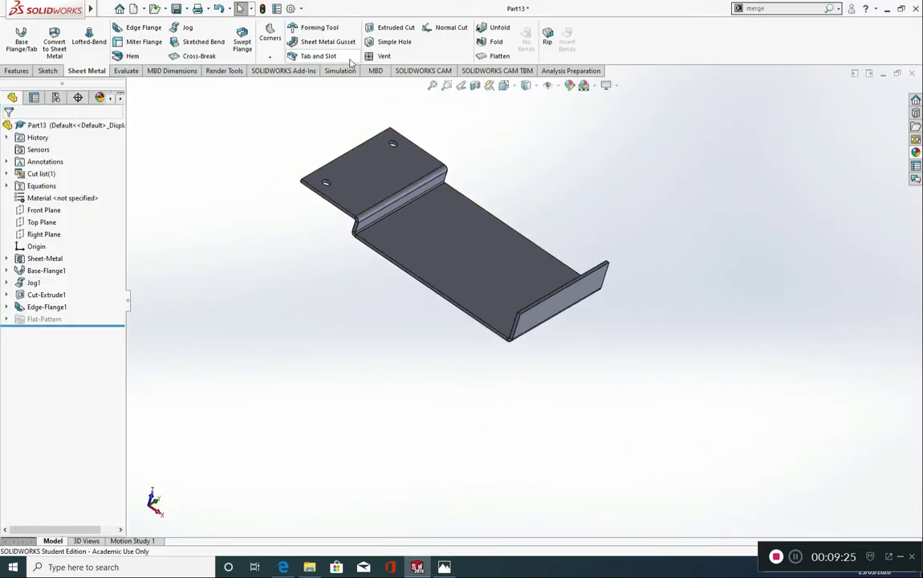
click(126, 56)
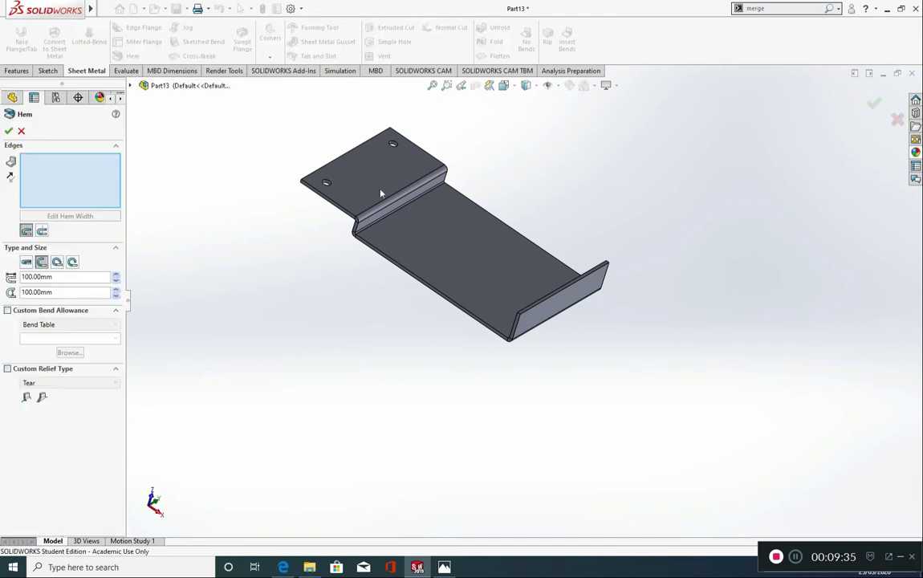
scroll(528, 300, down, 5)
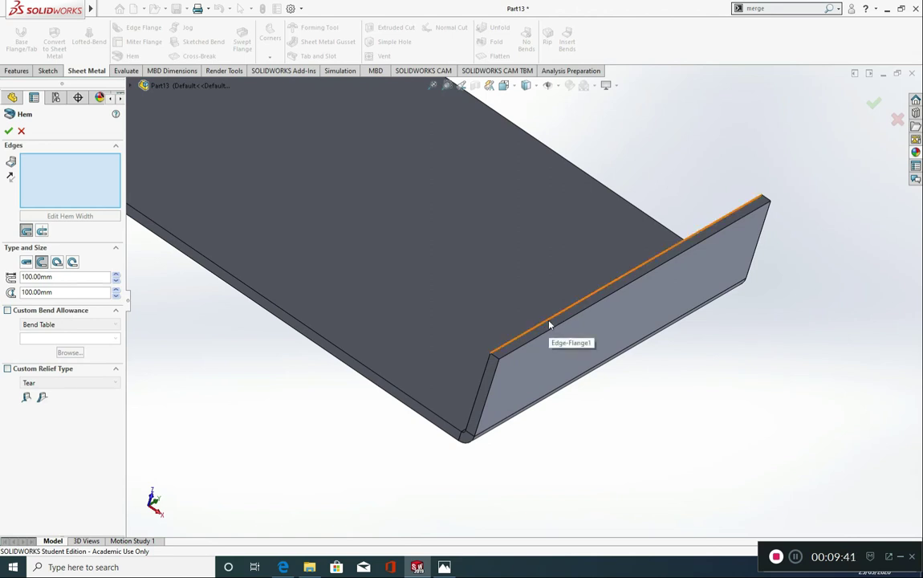
click(549, 324)
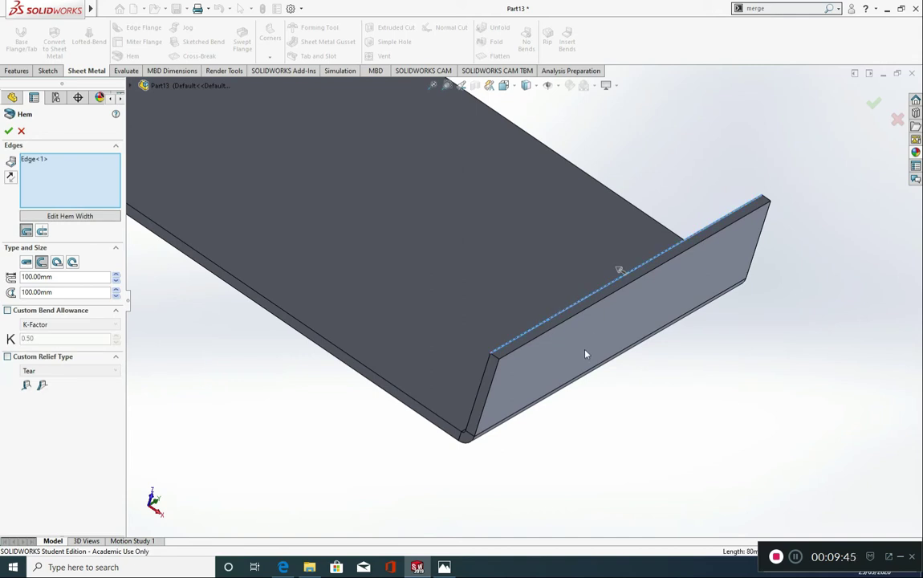
click(22, 133)
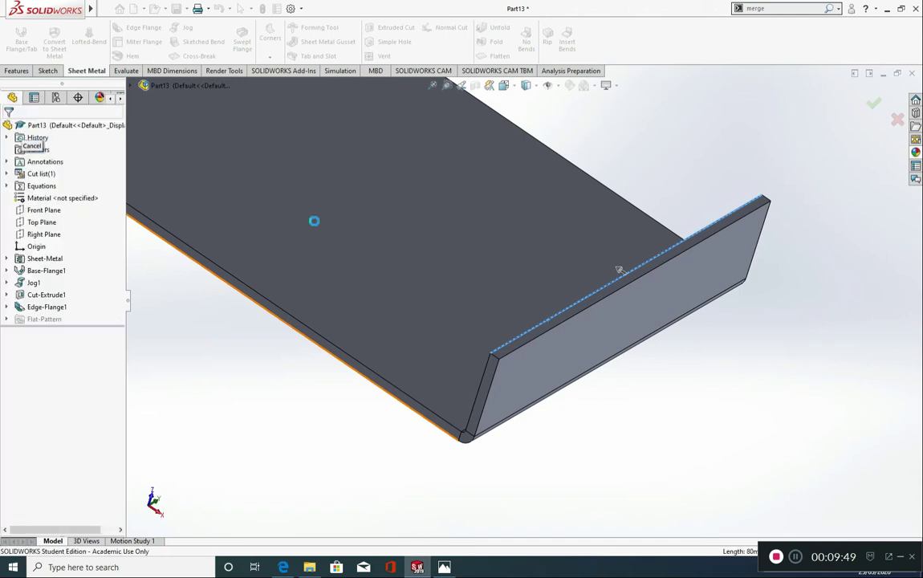
click(129, 56)
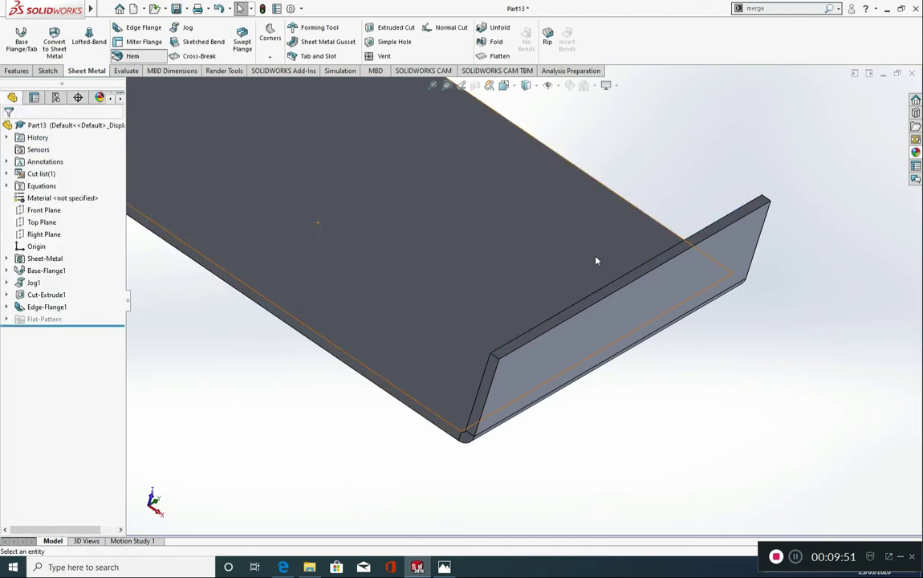
click(620, 295)
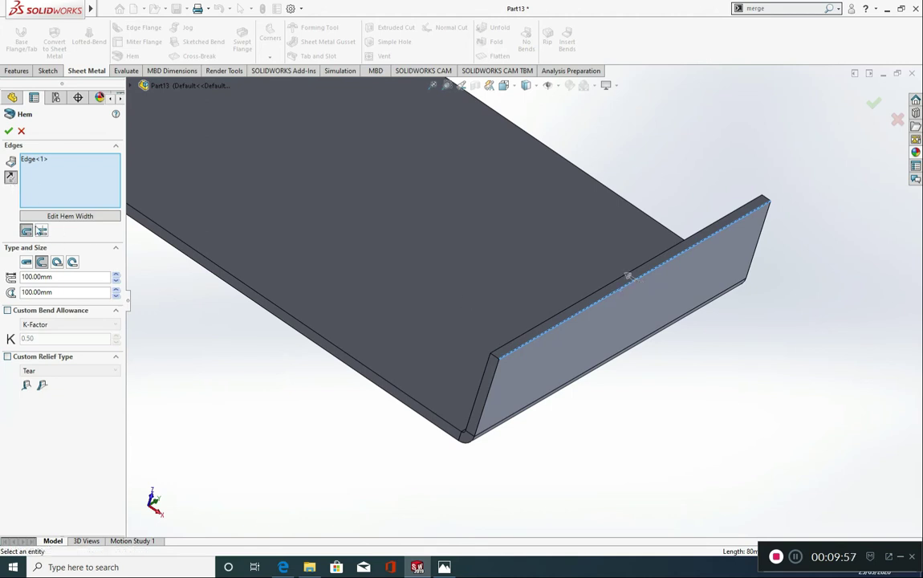
key(Escape)
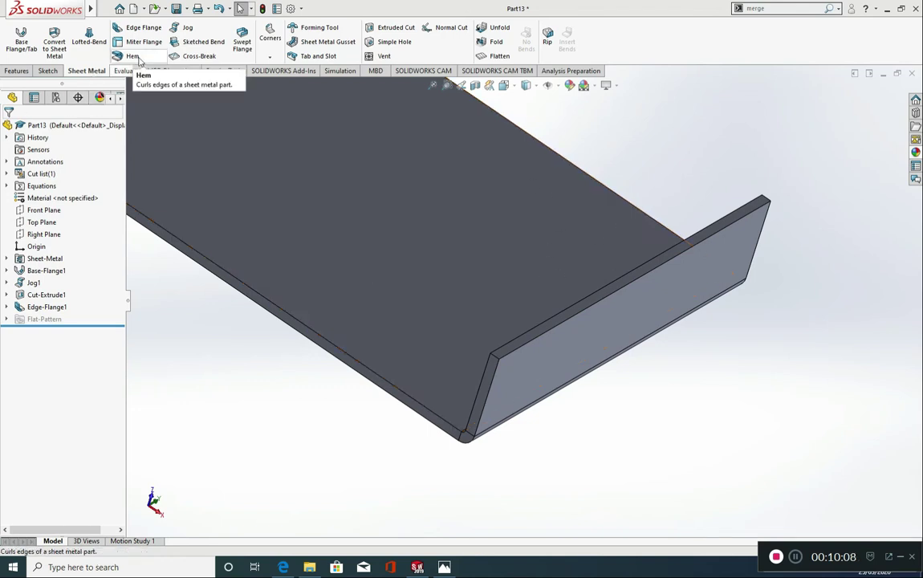
- Try a tear drop hem on the outer upper edge of the end flange, testing both bend directions
click(143, 57)
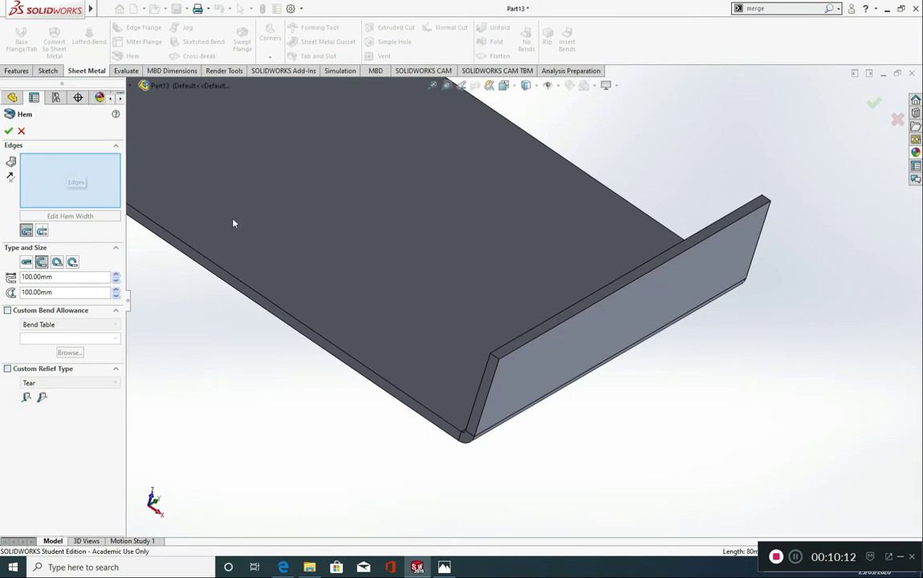
click(560, 327)
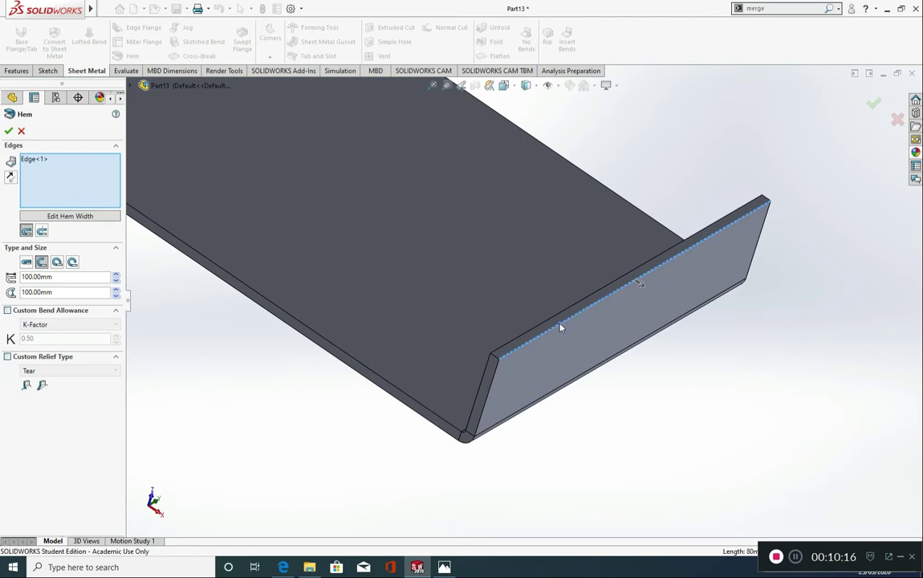
click(57, 262)
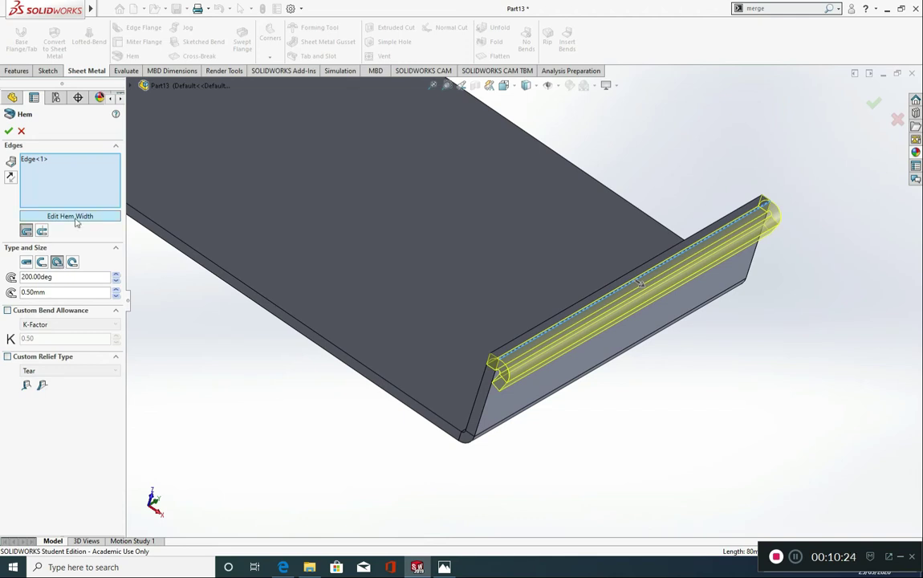
click(10, 176)
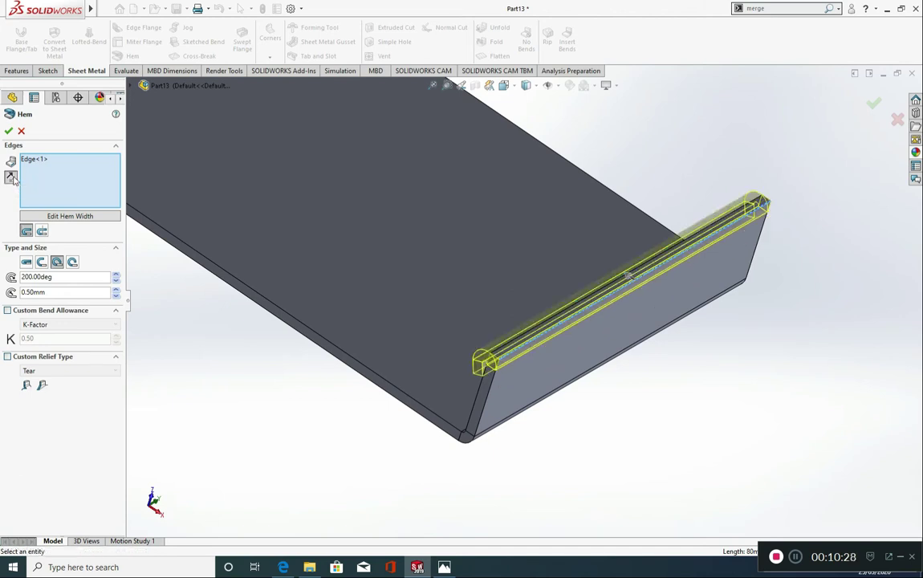
click(10, 177)
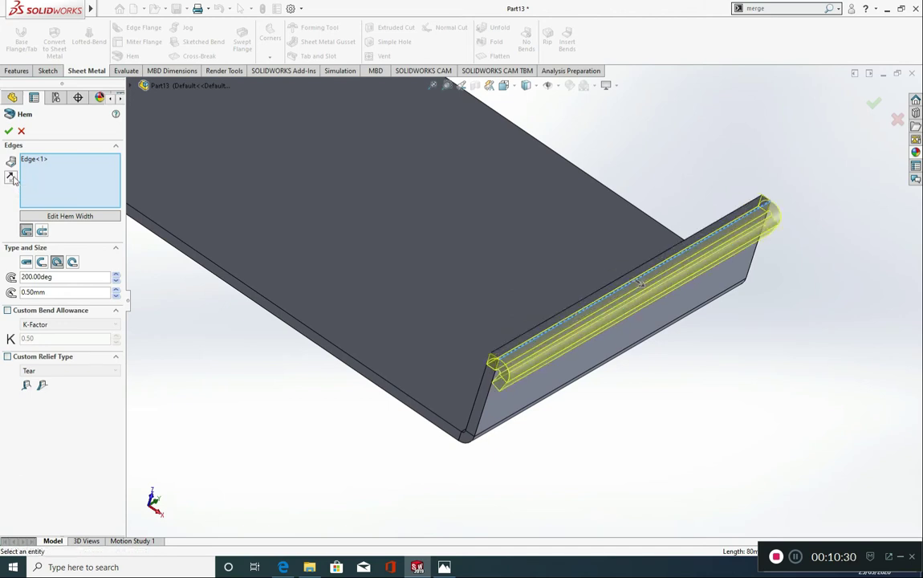
click(11, 176)
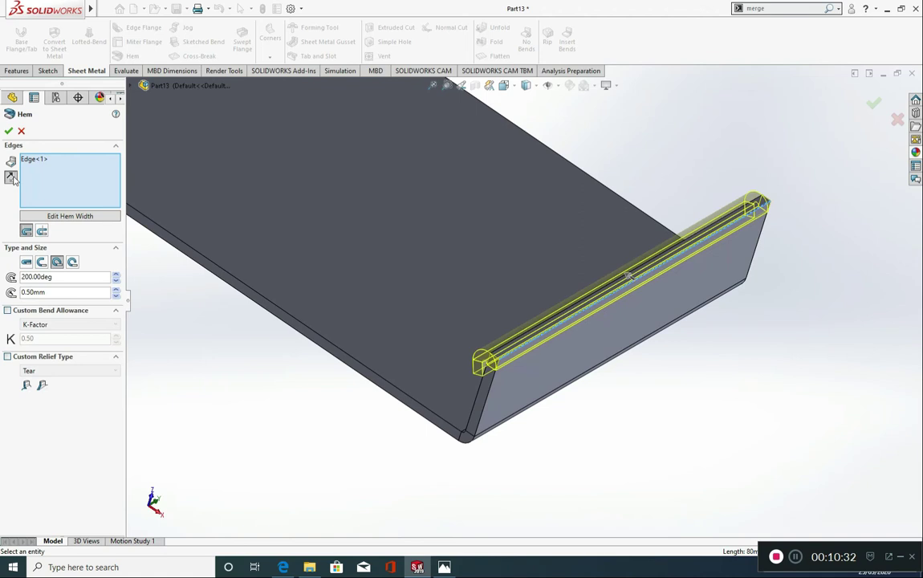
click(21, 131)
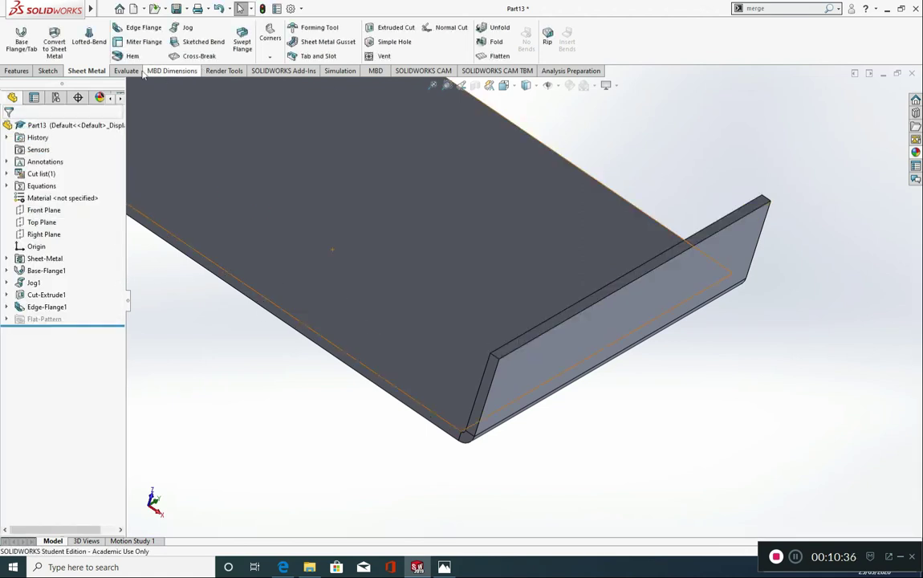
- Add a tear drop hem to the inner upper edge of the end flange, bent inward at 200 degrees with a 0.5 mm radius
click(128, 56)
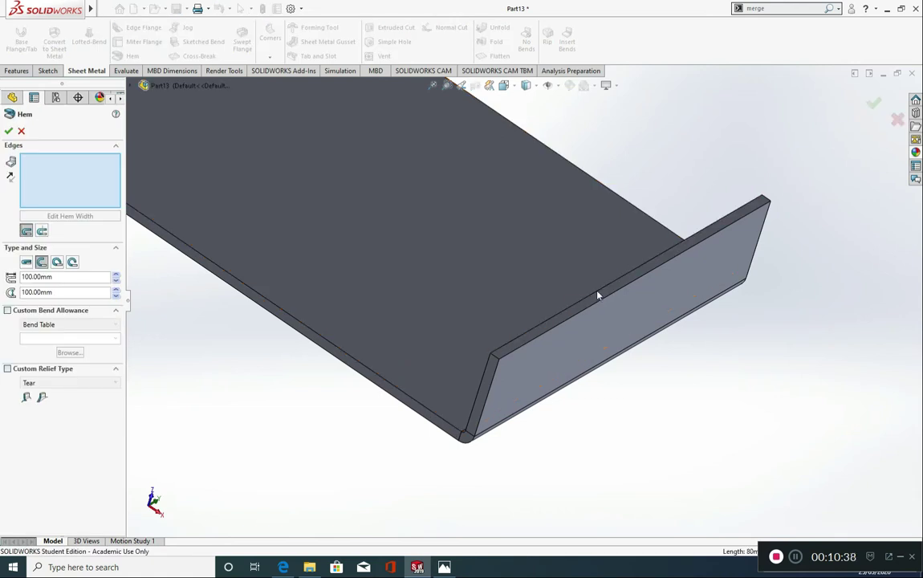
click(597, 296)
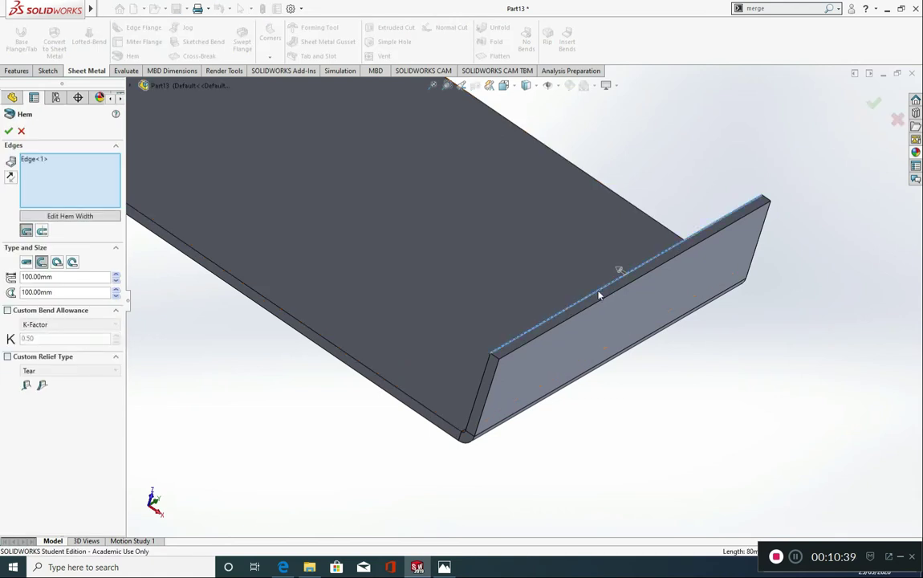
click(57, 261)
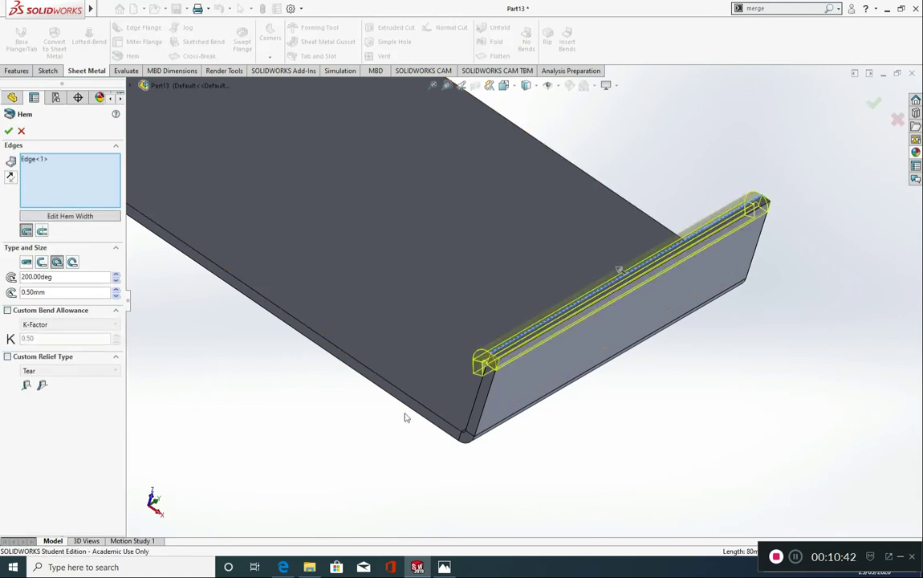
click(11, 177)
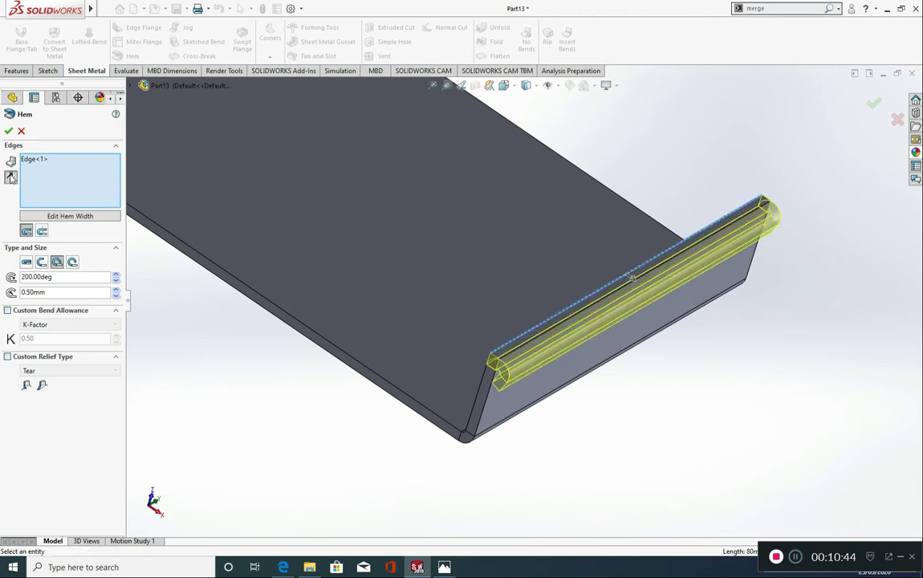
click(12, 178)
scroll(477, 360, down, 1)
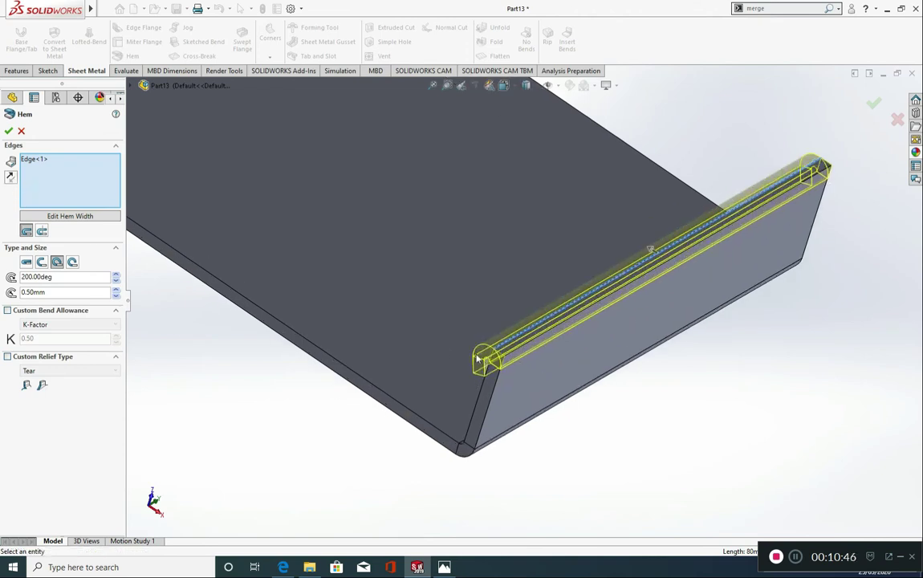
drag(80, 277, 3, 281)
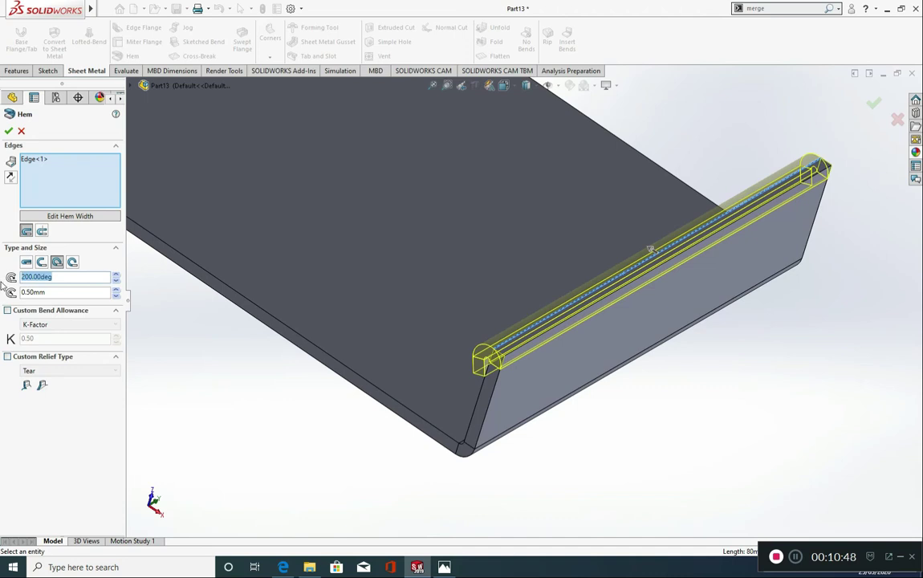
drag(67, 293, 3, 300)
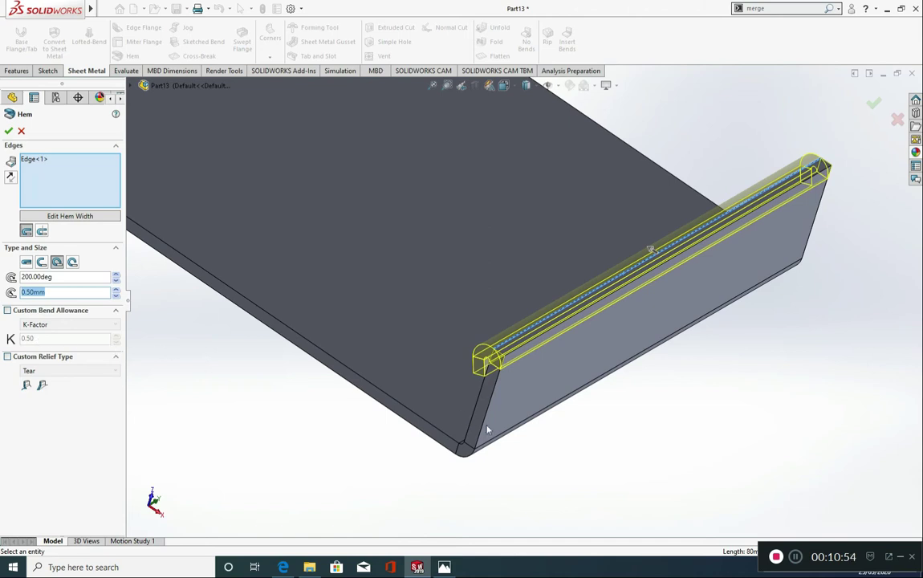
click(9, 132)
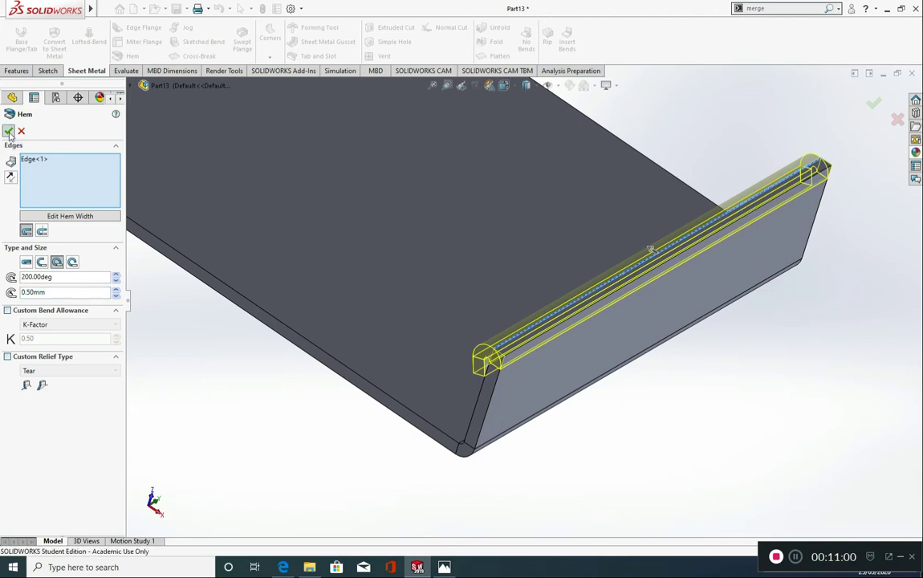
- Inspect the hemmed bracket, examine the jog's gussets in the Photos reference image, and return to SOLIDWORKS
middle_drag(481, 488, 457, 301)
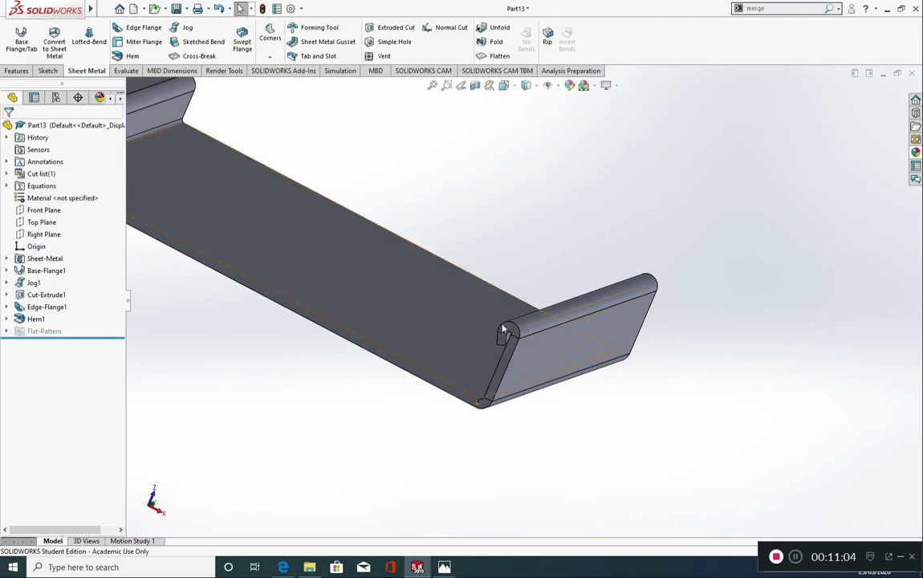
middle_drag(508, 423, 445, 447)
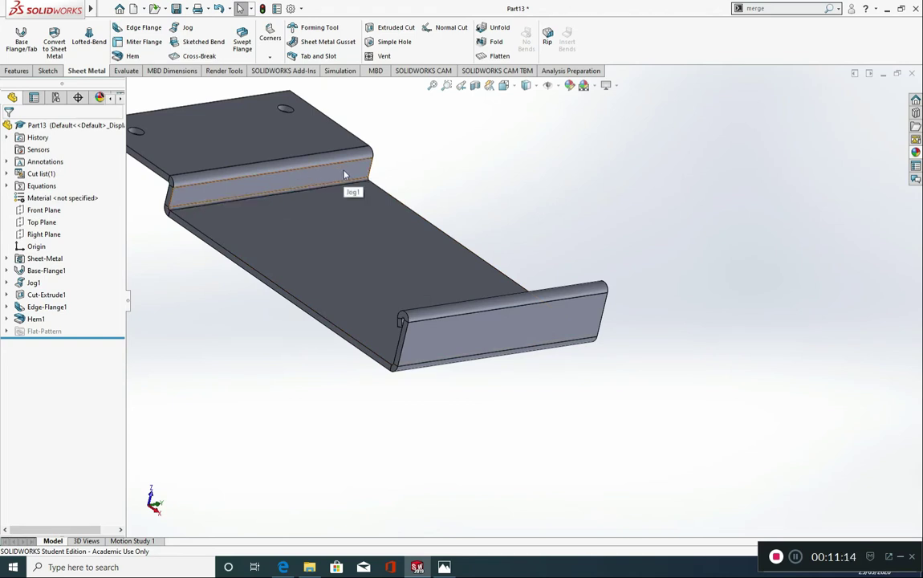
click(443, 566)
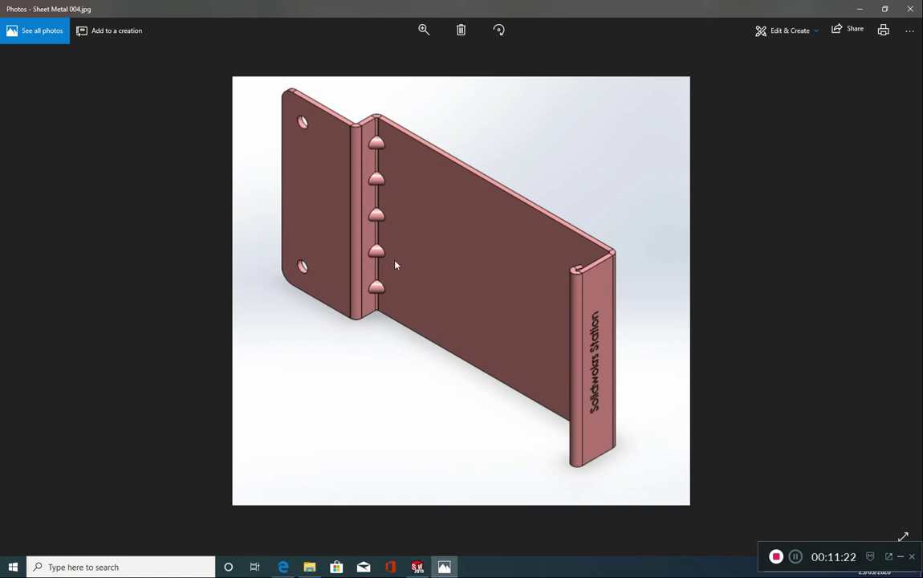
click(417, 567)
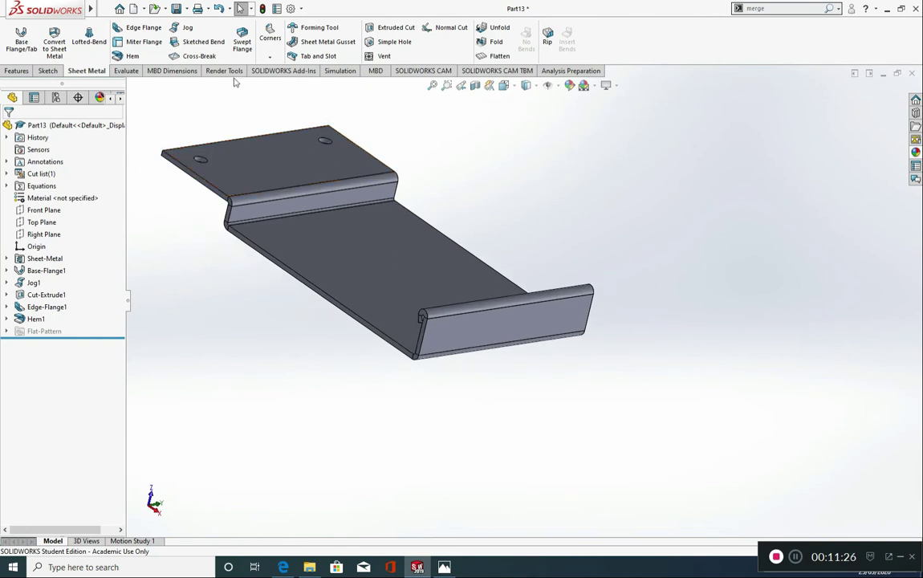
- Define a sheet metal gusset between the jog's upright face and the long plate, referencing the bend edge and its end point
click(329, 44)
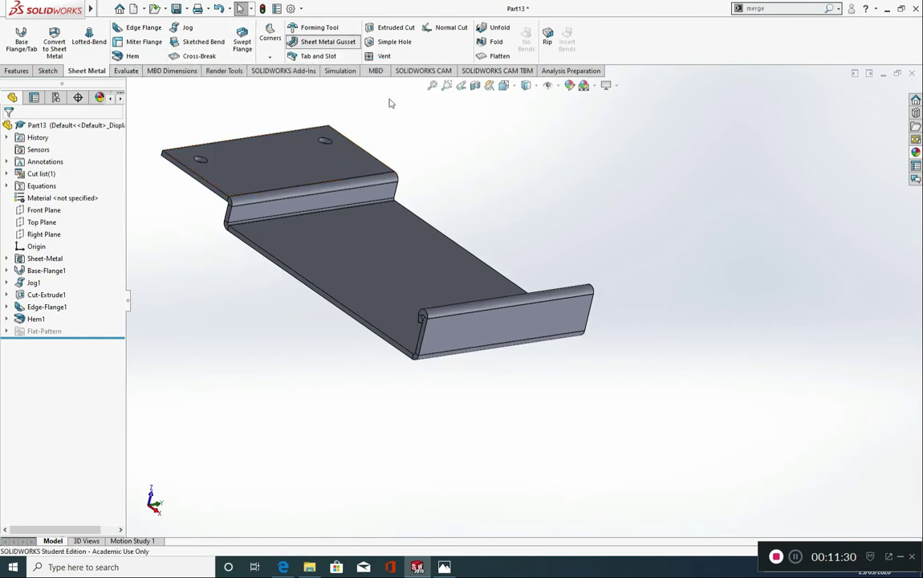
scroll(384, 239, down, 3)
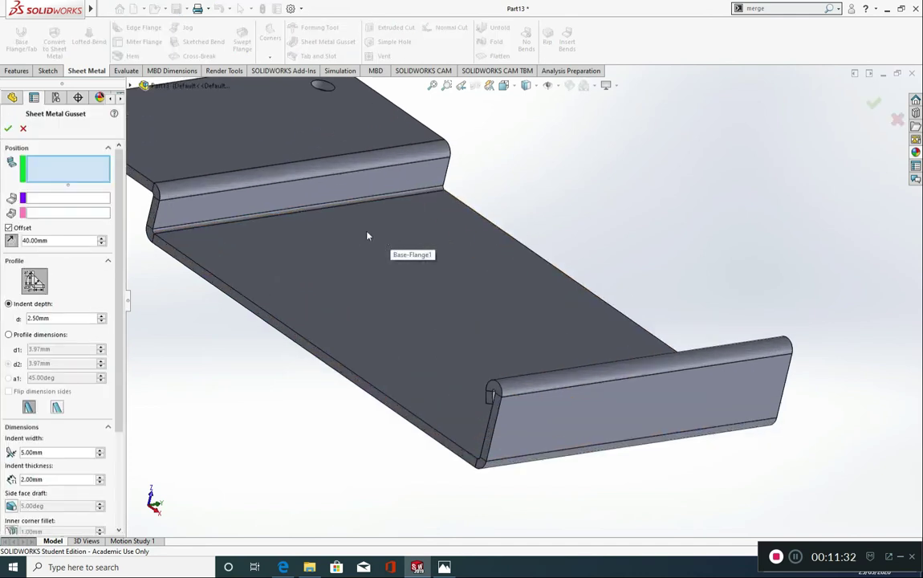
click(310, 199)
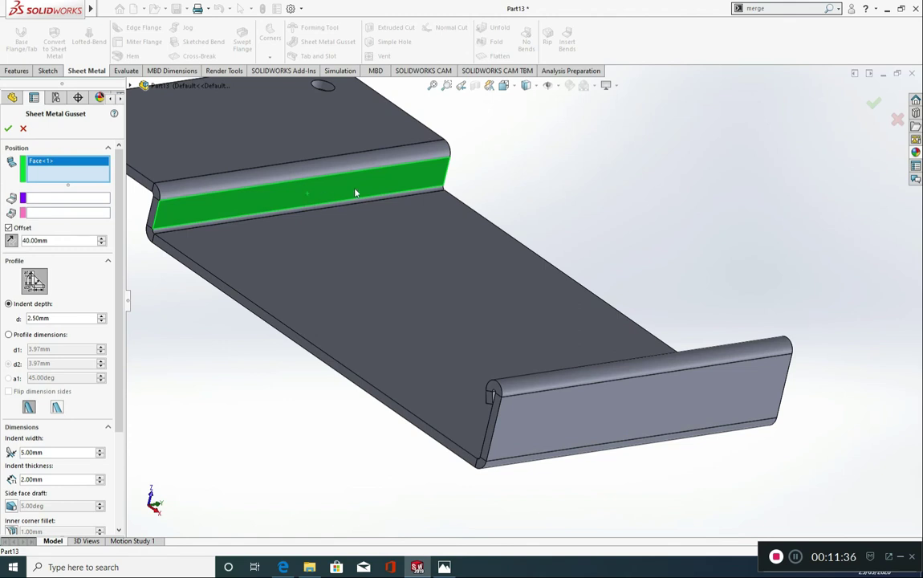
click(340, 240)
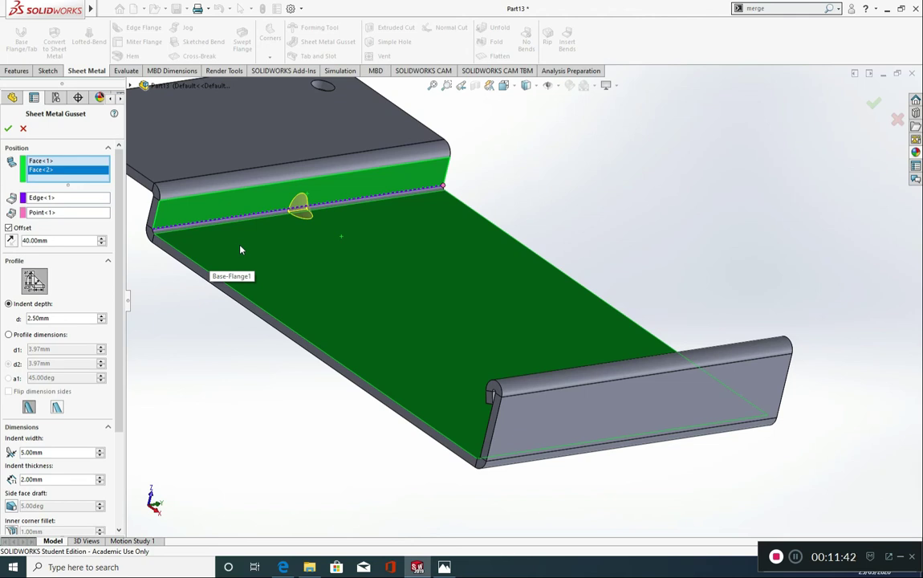
click(61, 200)
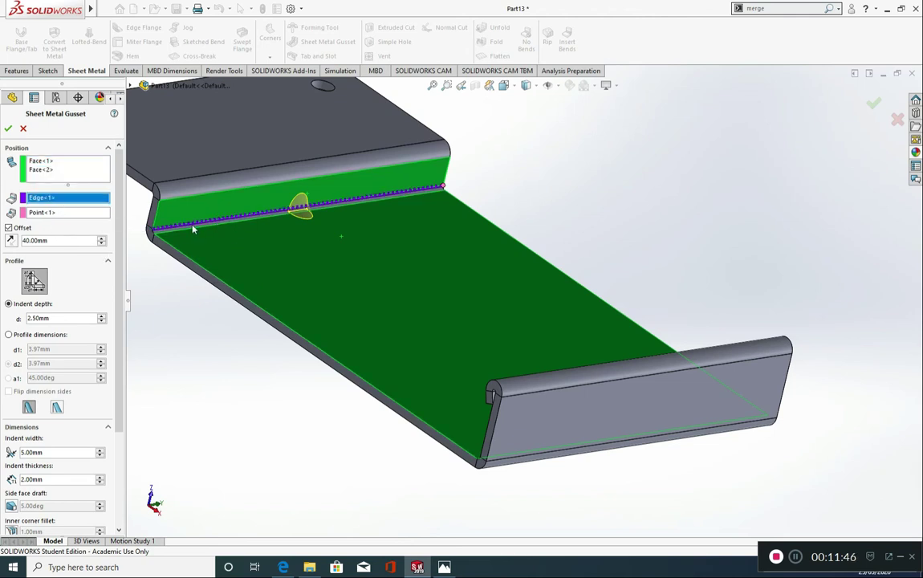
click(58, 213)
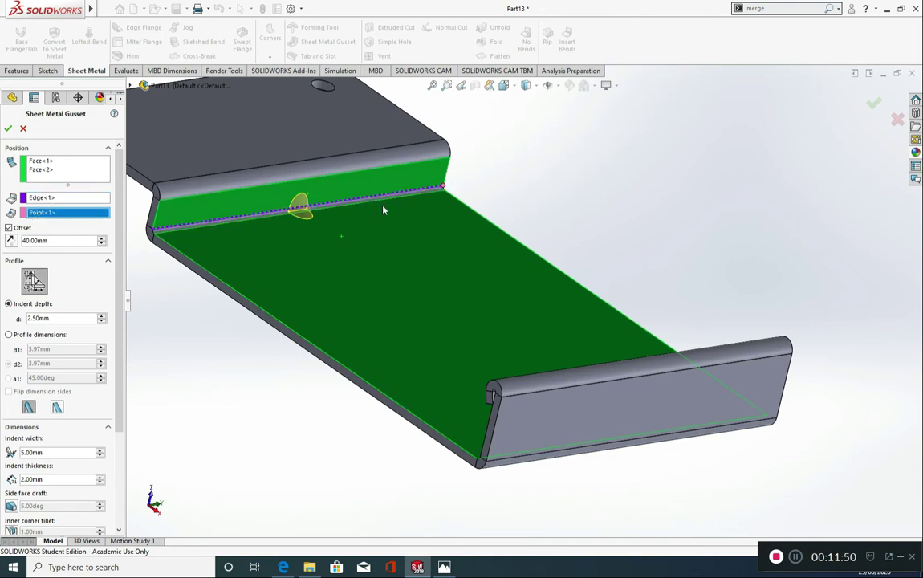
scroll(383, 210, down, 3)
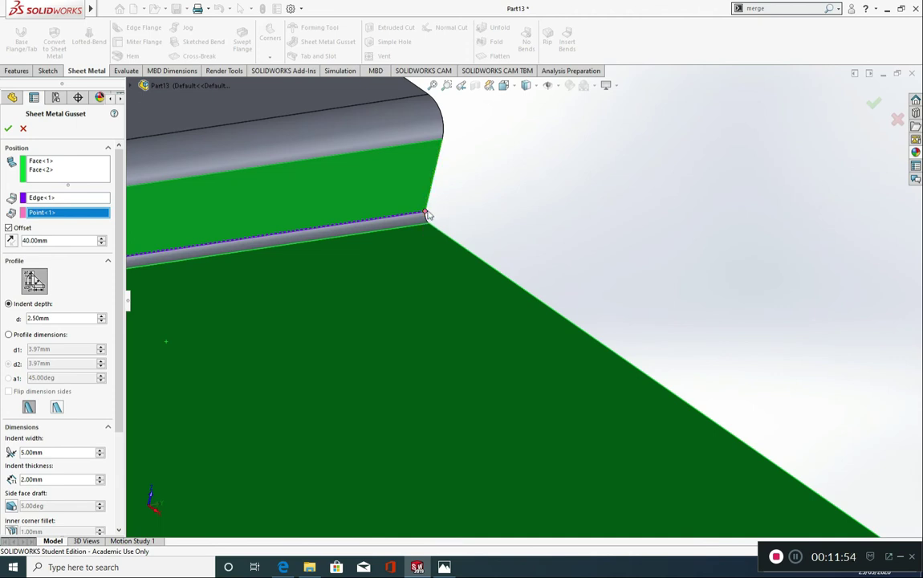
scroll(426, 215, down, 3)
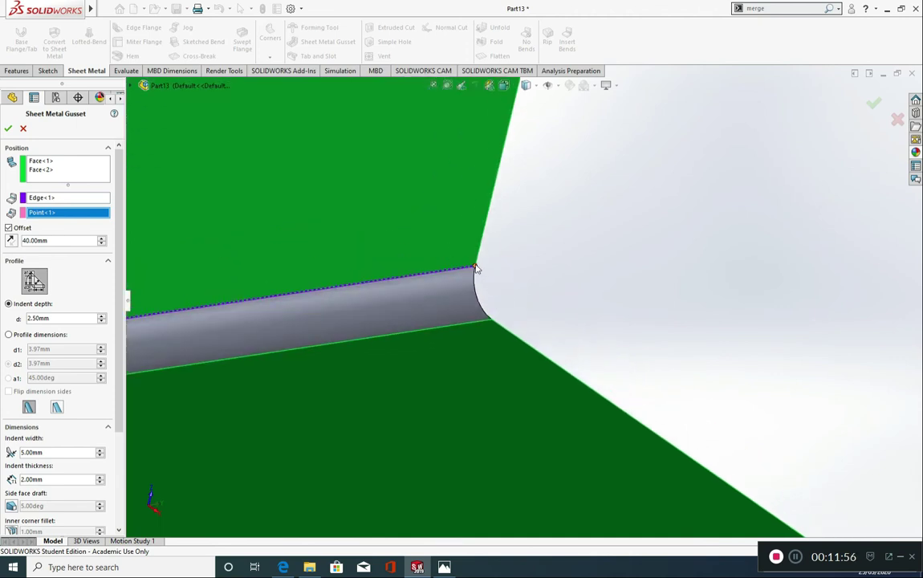
scroll(450, 305, up, 5)
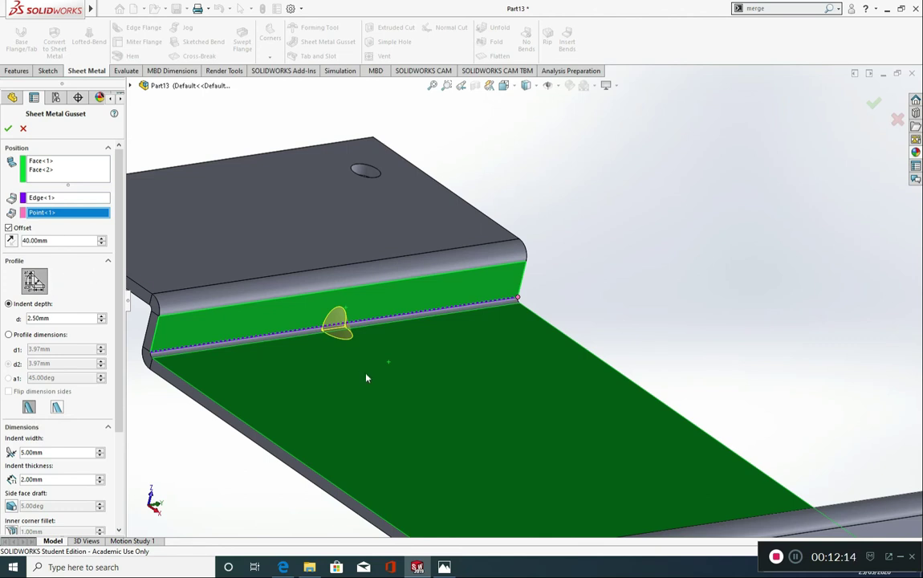
- Try a 20 mm offset for the gusset along the bend edge
middle_drag(367, 377, 325, 357)
click(68, 241)
double_click(68, 240)
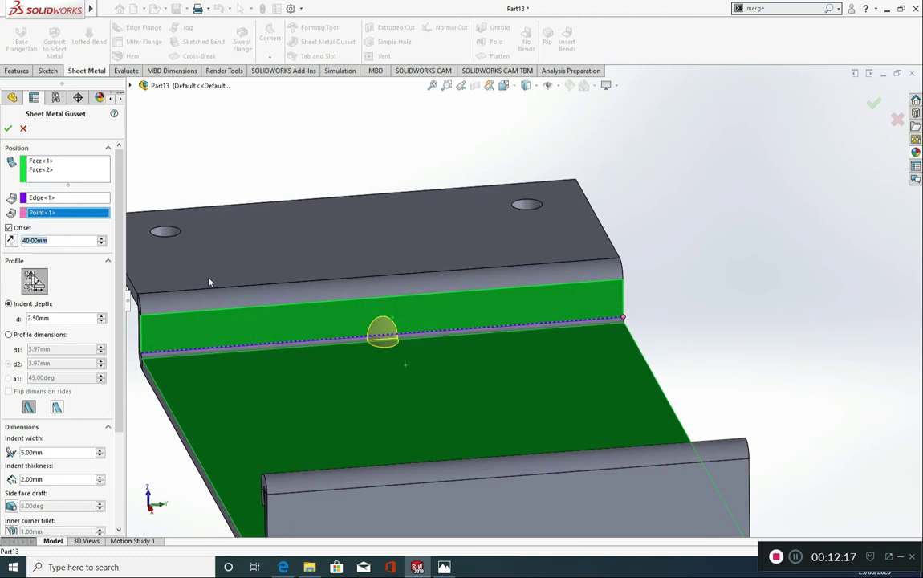
text(20)
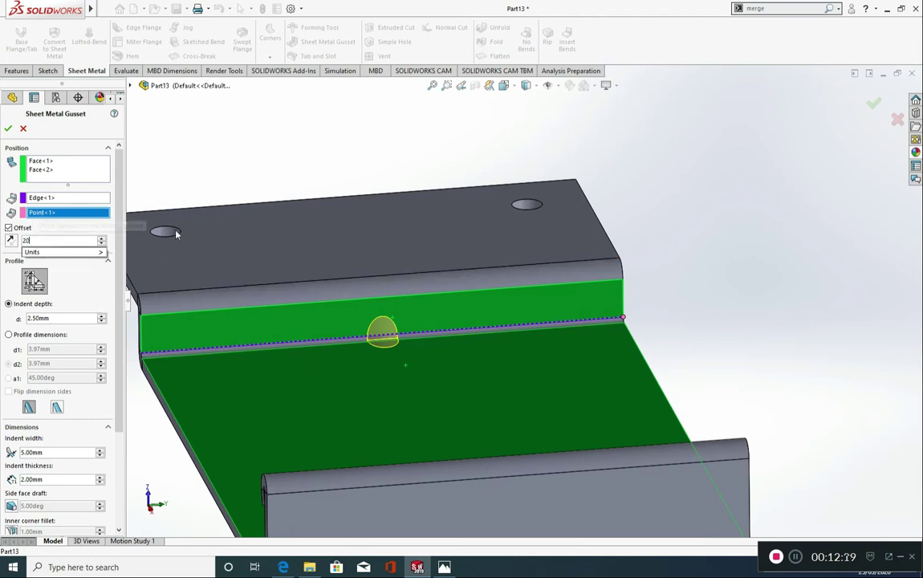
key(Return)
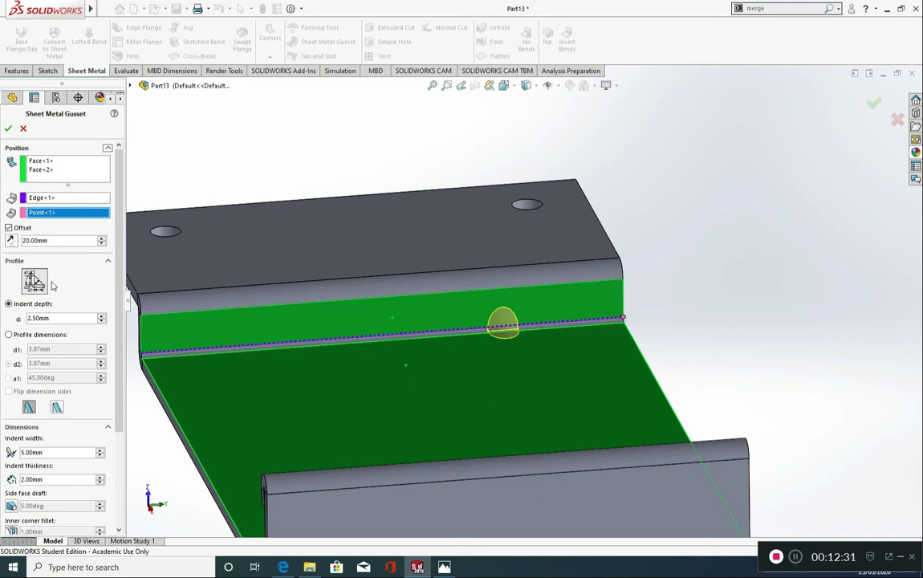
- Set the gusset offset to 40 mm and create it with 2.5 mm indent depth, 5 mm width and 2 mm thickness
drag(61, 240, 1, 244)
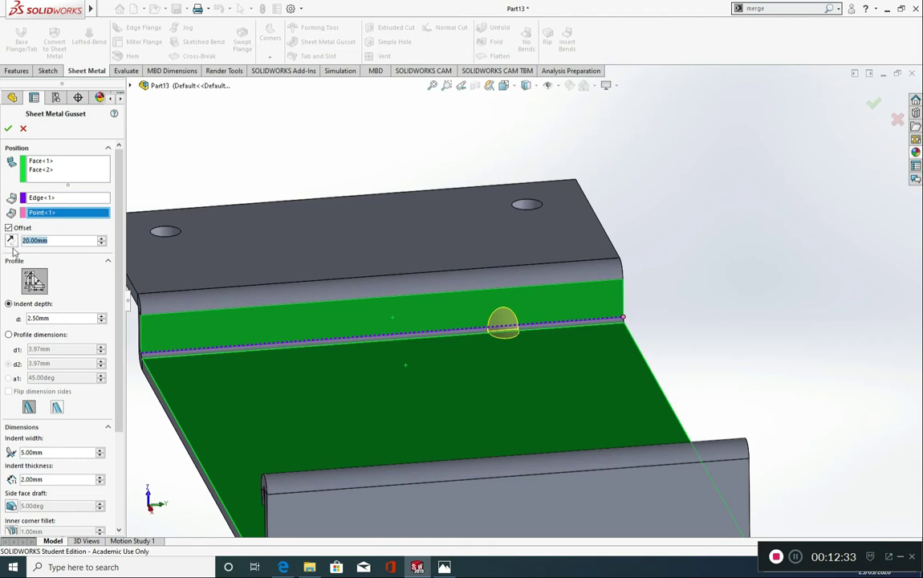
text(40)
key(Return)
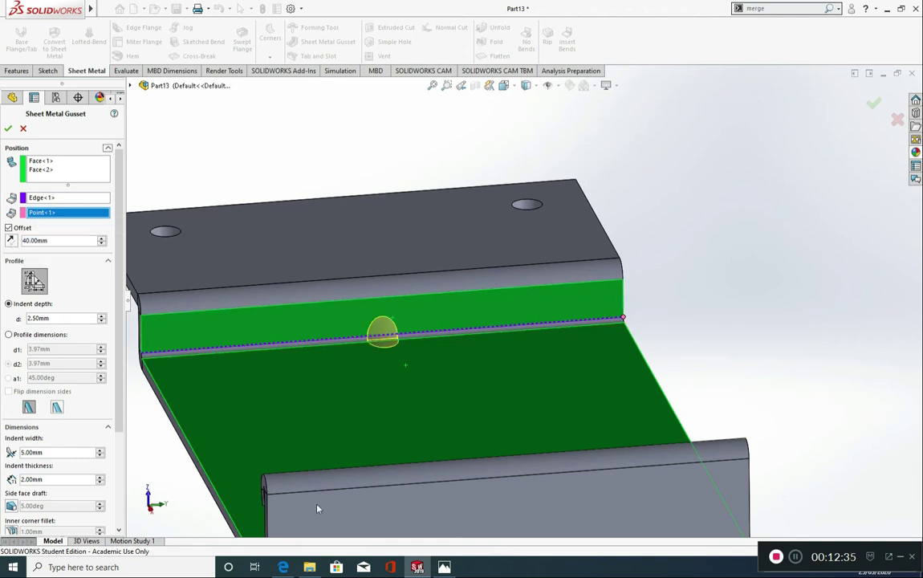
key(f)
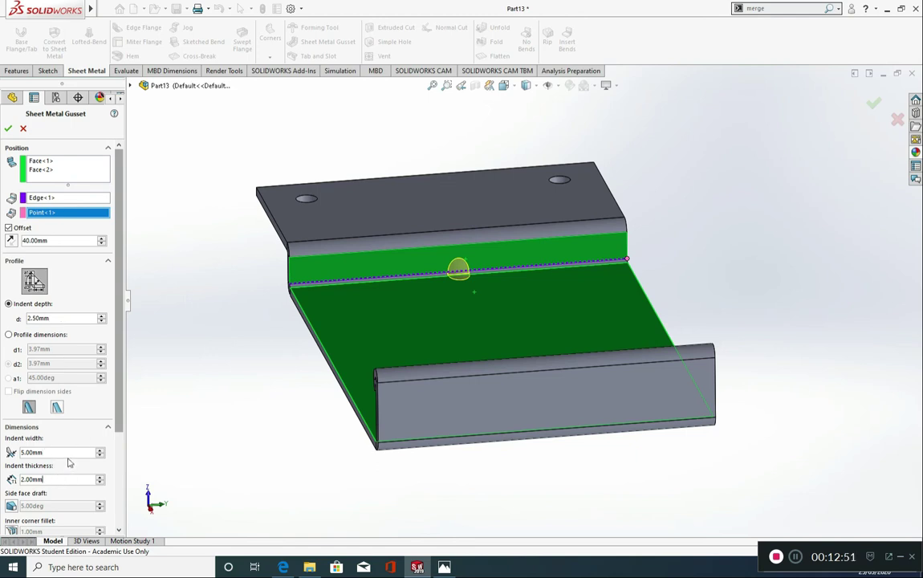
click(8, 131)
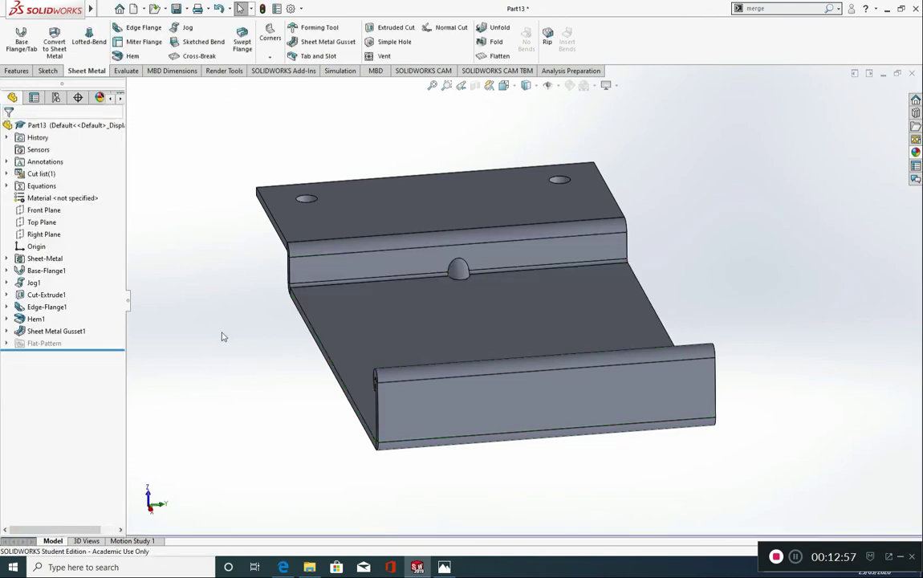
- Start a Linear Pattern with one end face of the jog's upright wall as the Direction 1 reference
middle_drag(200, 299, 226, 311)
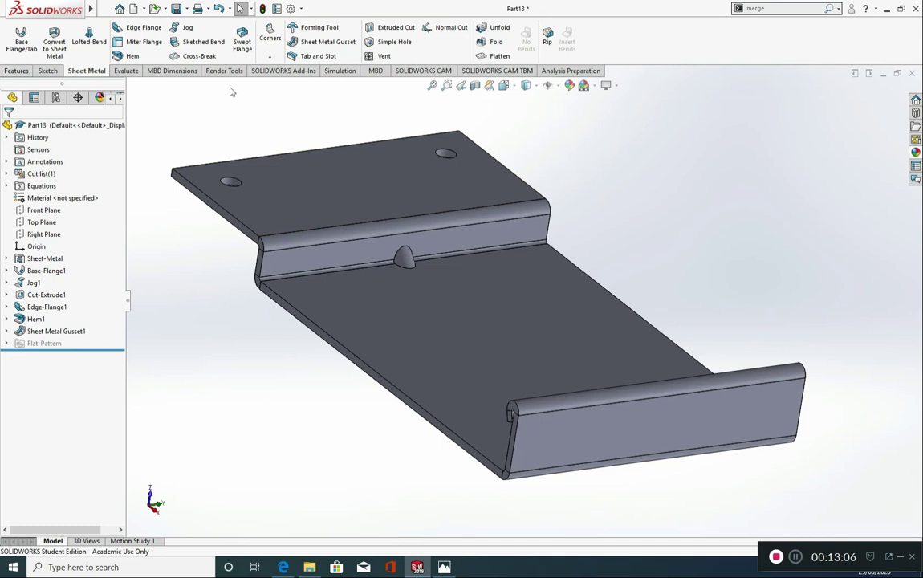
click(18, 71)
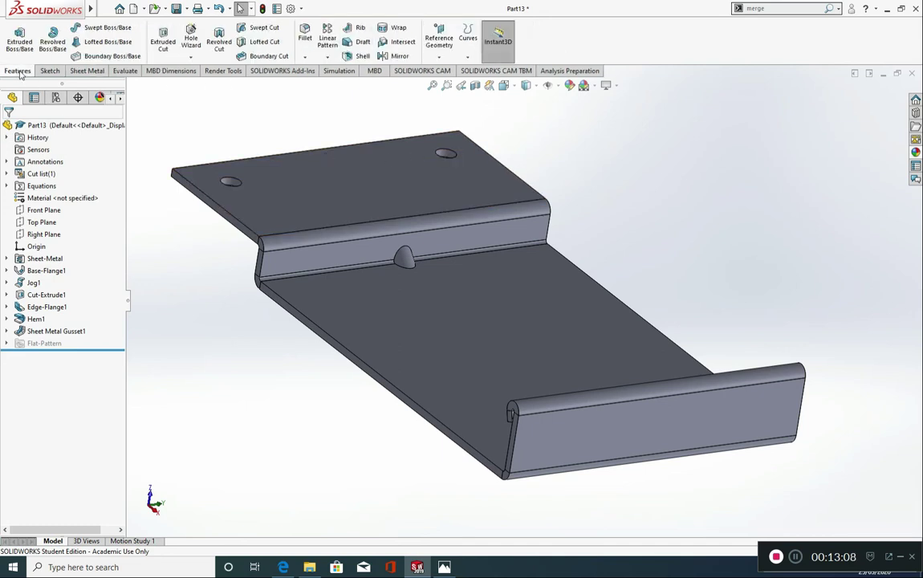
click(324, 58)
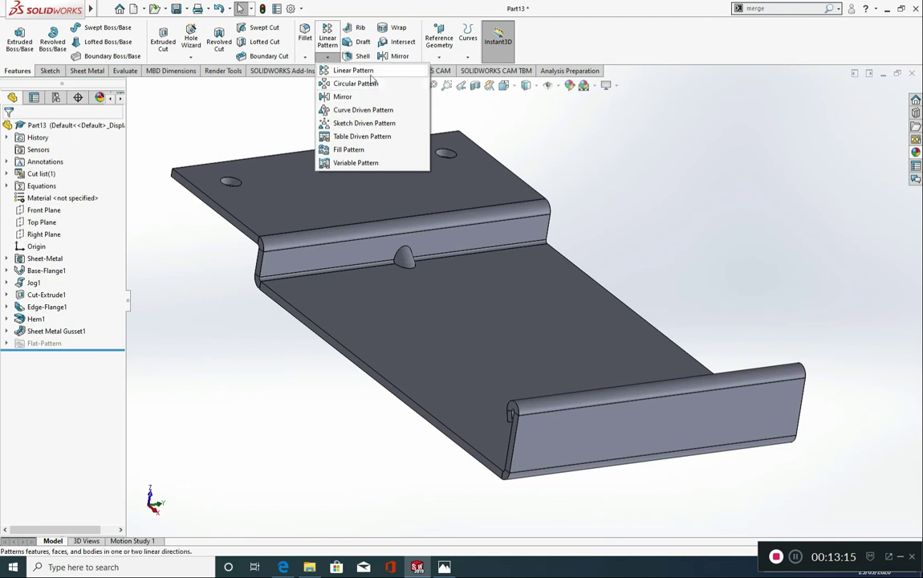
click(363, 71)
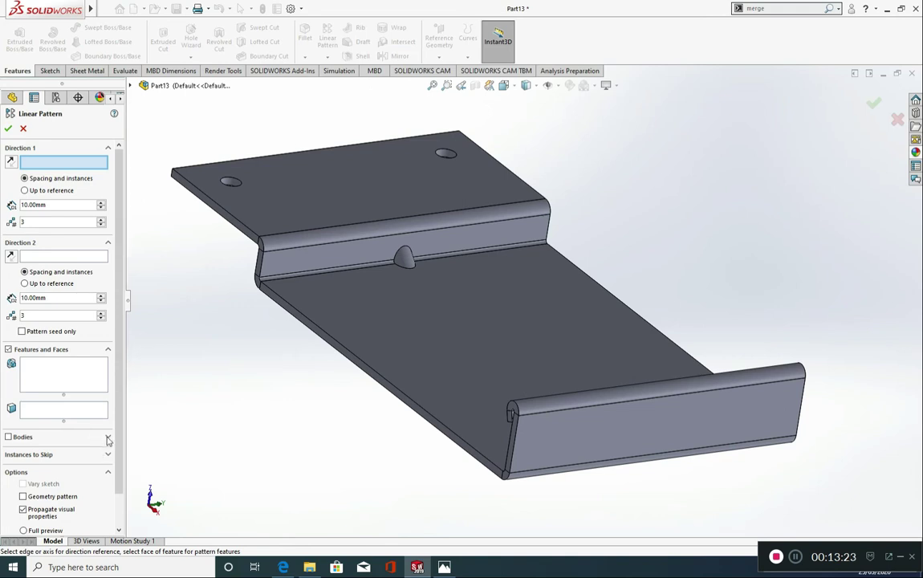
middle_drag(700, 194, 624, 210)
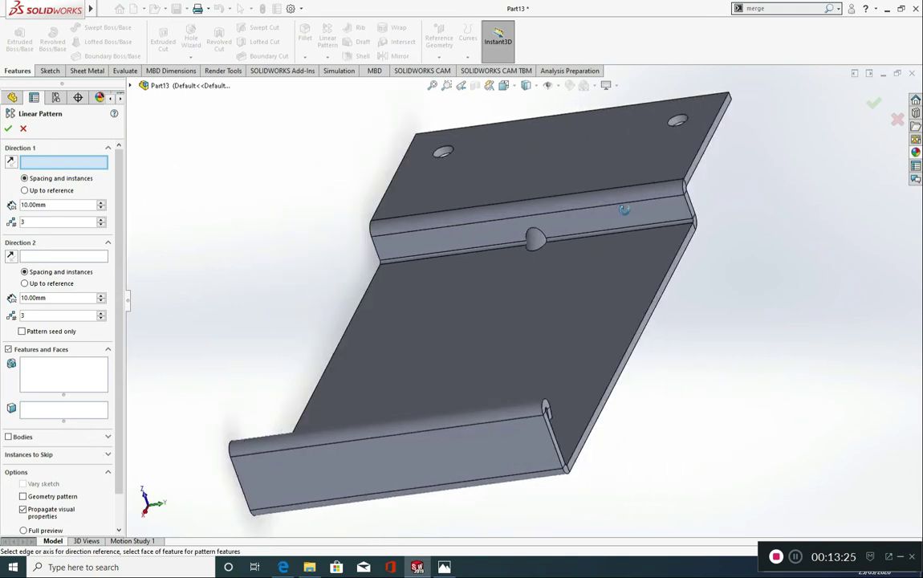
scroll(624, 211, down, 3)
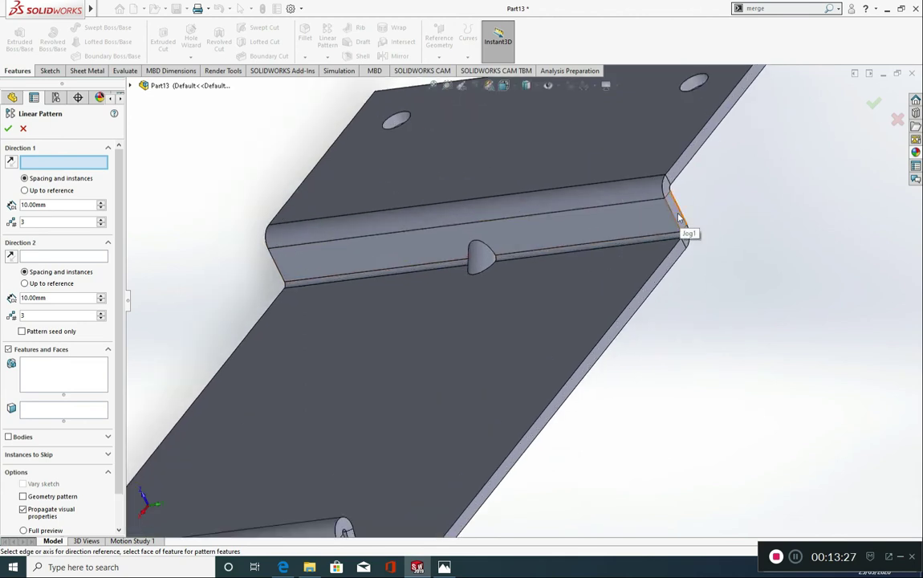
click(678, 217)
- Use the jog wall's opposite end face as the Direction 2 reference and select the gusset as the feature to pattern
scroll(552, 331, down, 3)
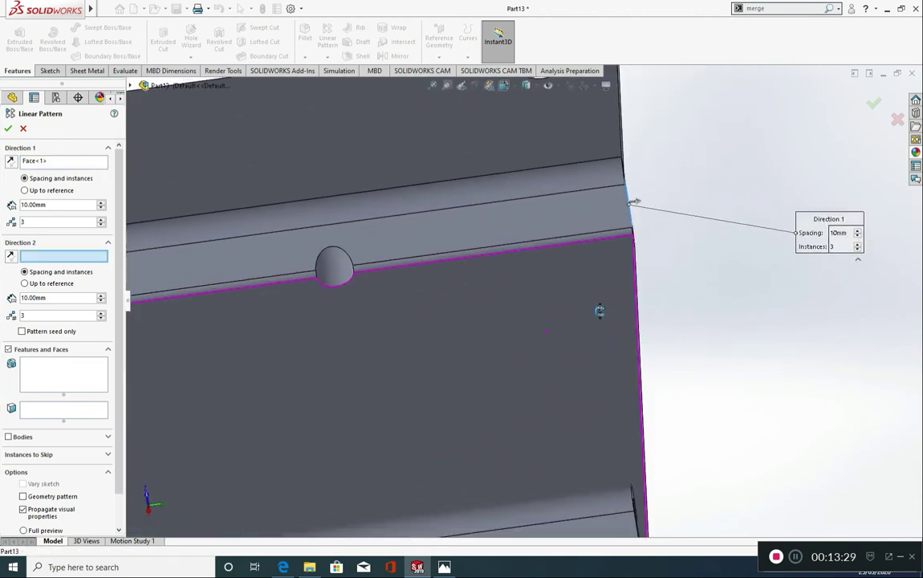
scroll(498, 323, up, 5)
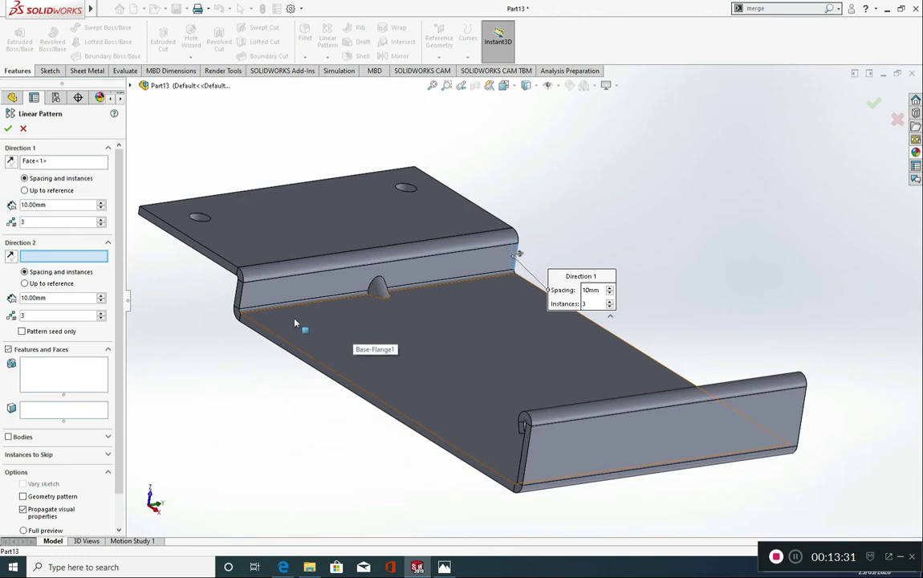
scroll(250, 285, down, 5)
click(237, 265)
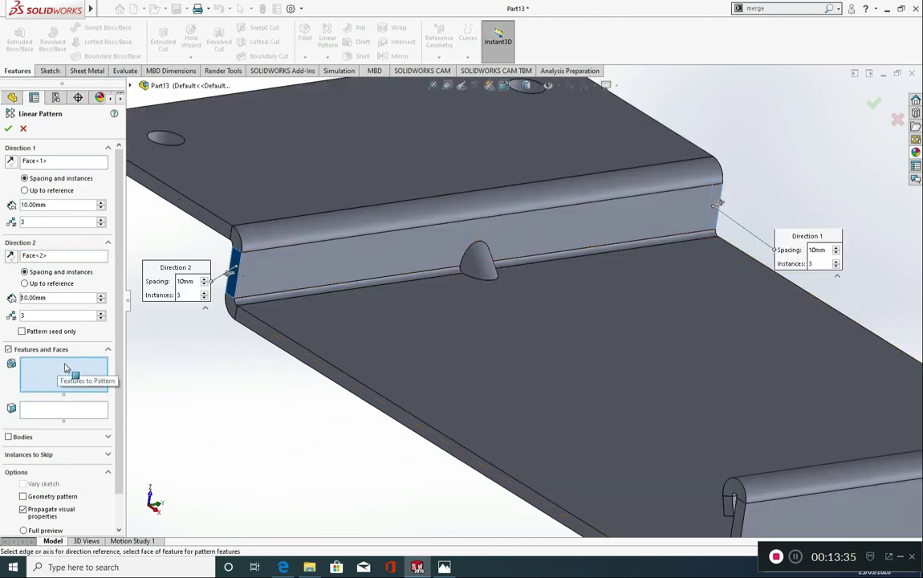
click(482, 263)
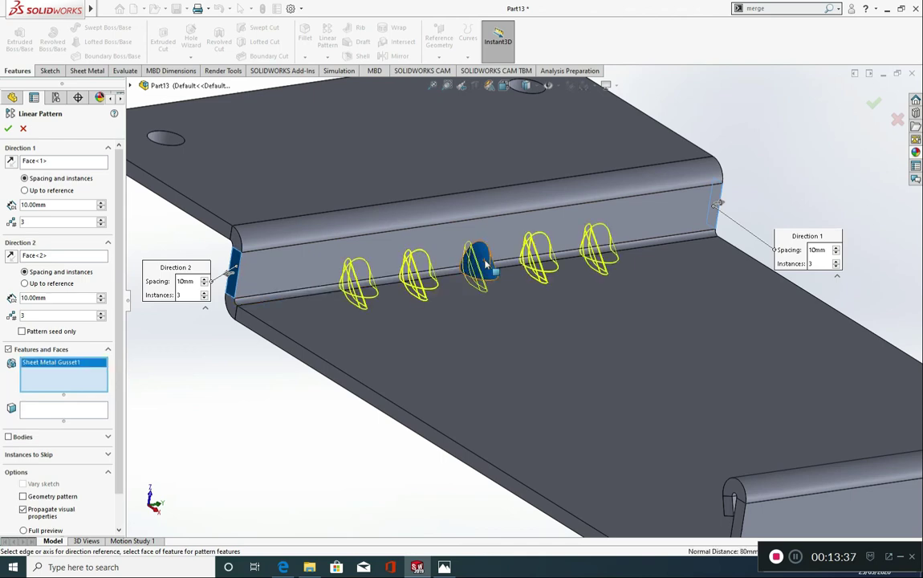
- Set 15 mm spacing with 3 instances in both directions, enable Pattern seed only, and create the gusset pattern
mouse_move(489, 287)
middle_down()
mouse_move(469, 282)
mouse_move(502, 287)
middle_up()
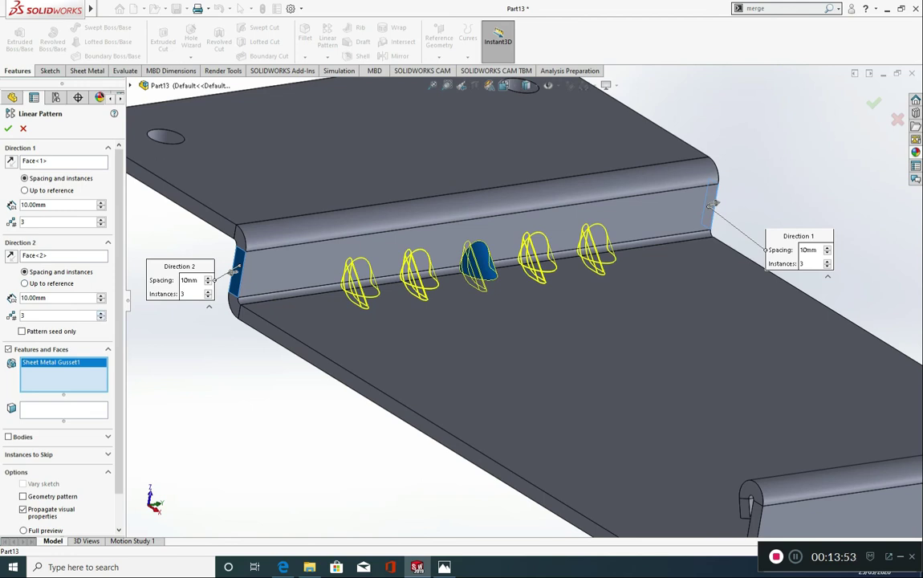
drag(67, 298, 10, 297)
text(15)
key(Return)
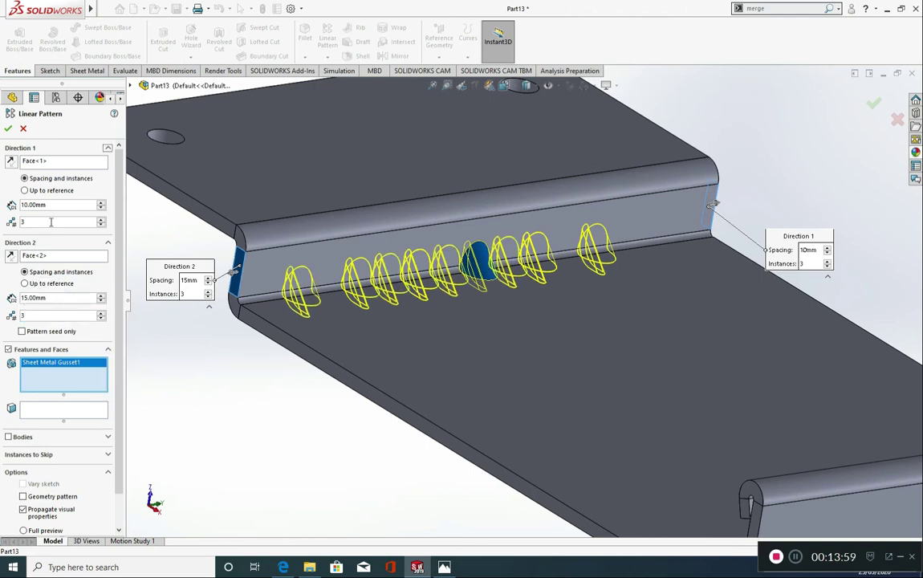
drag(49, 204, 7, 205)
text(15)
key(Return)
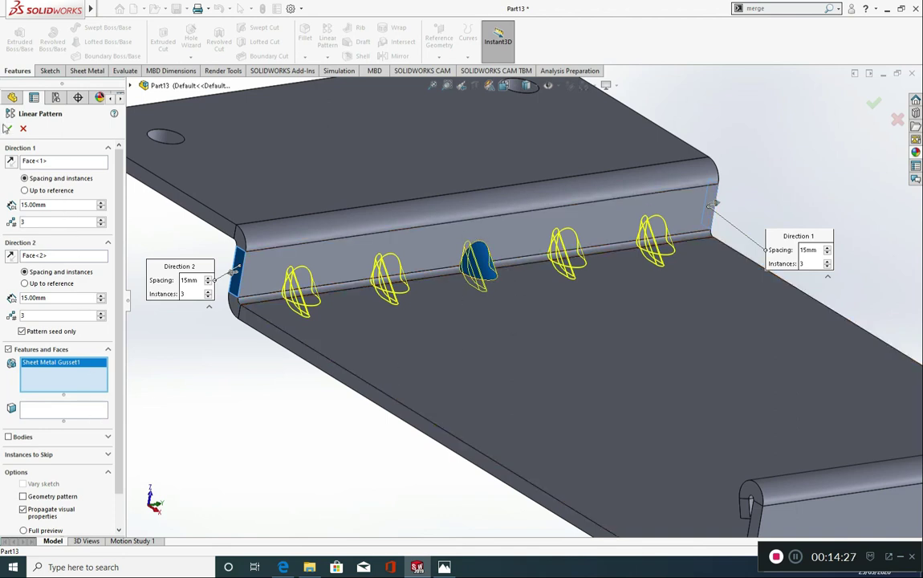
click(8, 129)
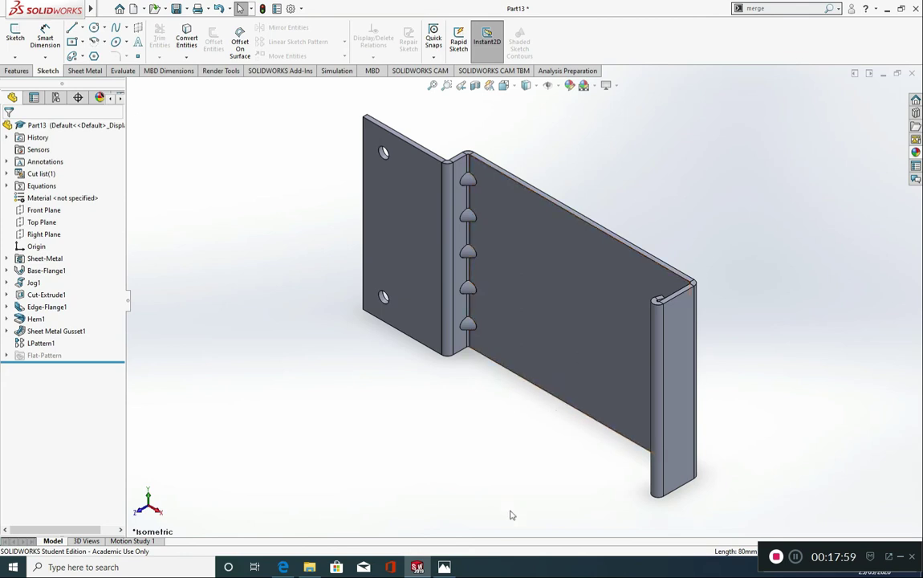
- Check the Photos reference image, return to SOLIDWORKS, and open a sketch on the outer face of the hemmed edge flange
click(445, 566)
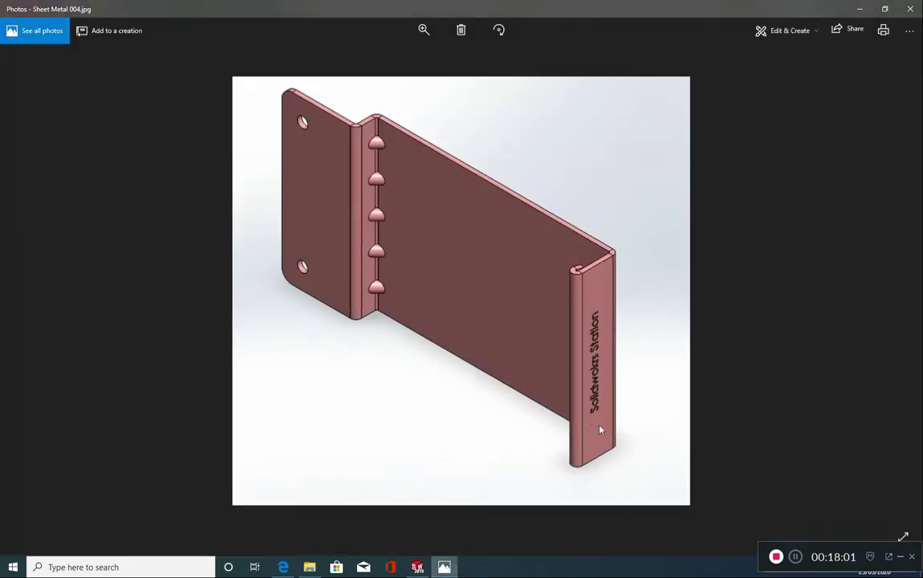
click(422, 568)
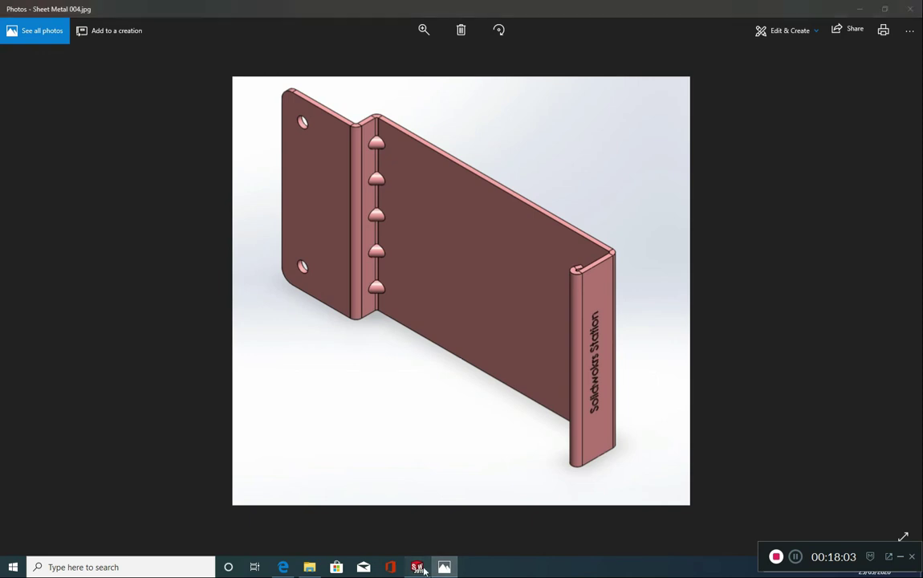
click(672, 361)
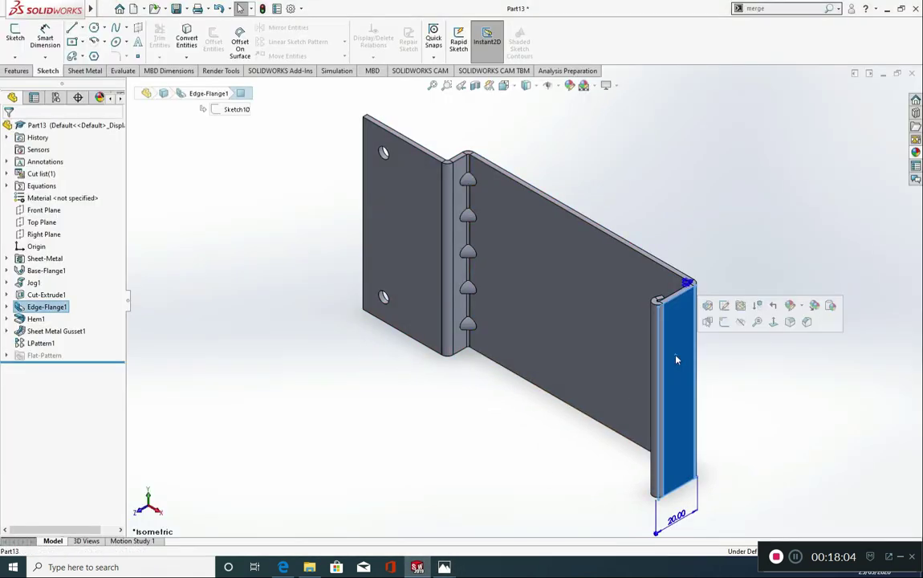
click(762, 324)
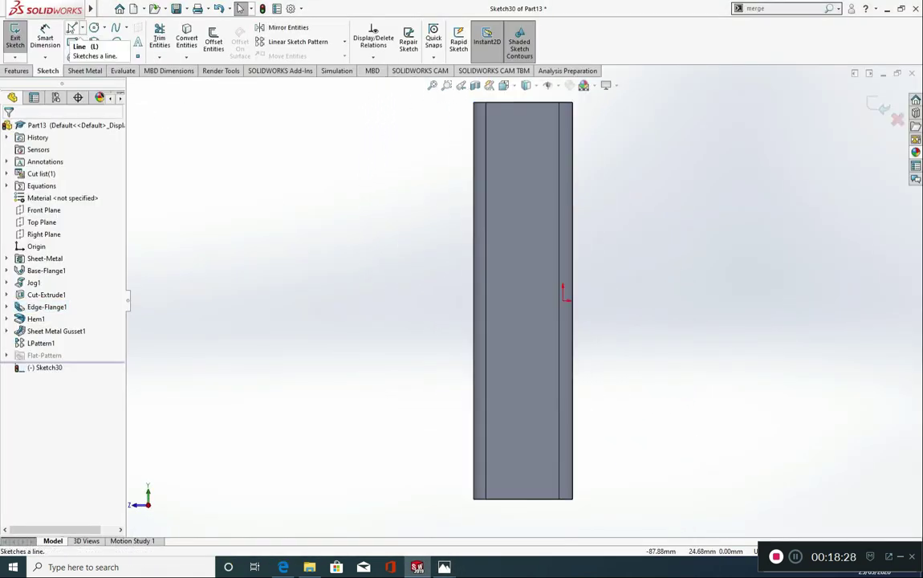
- Sketch a lengthwise line about 80 mm long between the middles of the flange's two short edges and make it construction geometry
click(522, 103)
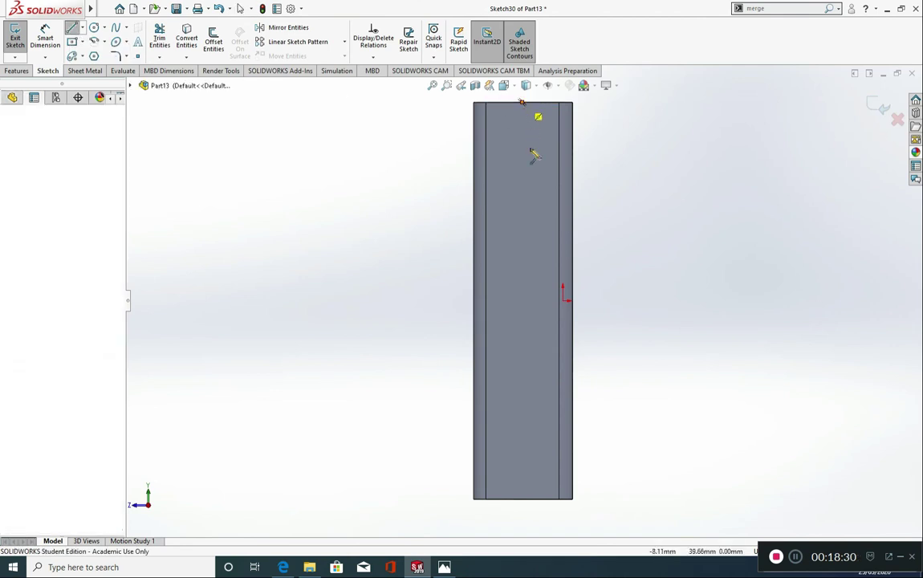
click(522, 500)
key(Escape)
key(Escape)
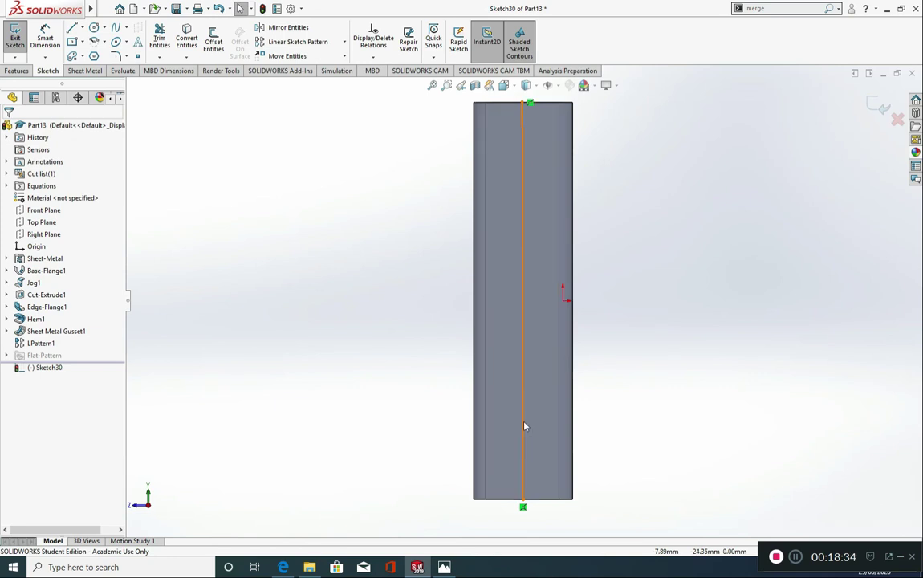
click(525, 426)
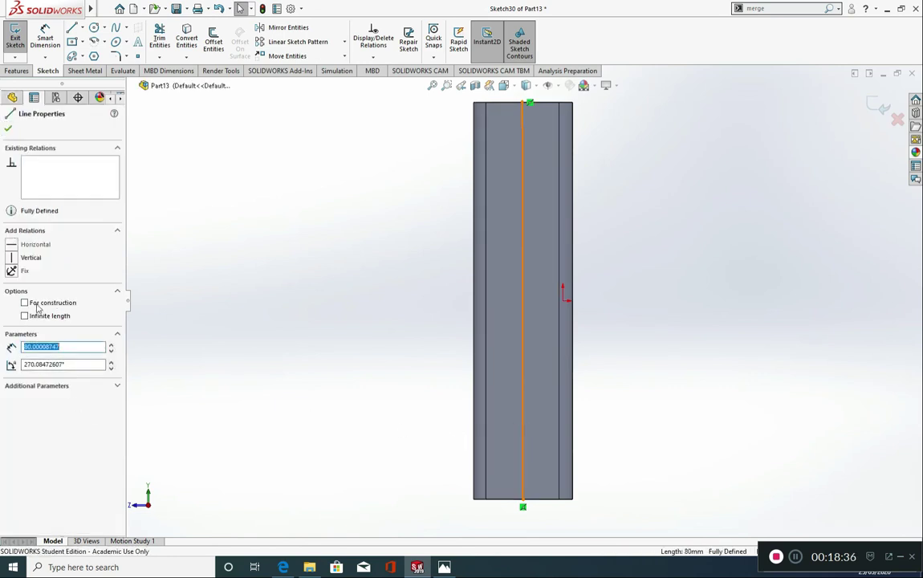
click(215, 349)
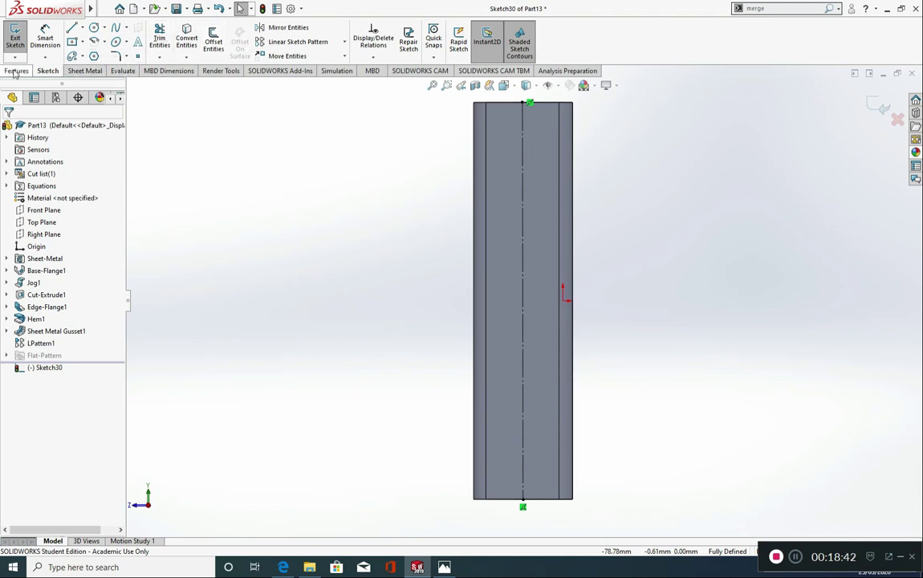
- Add the sketch text "Solidworks Station" along the flange's construction line, centred and using the document font
click(138, 41)
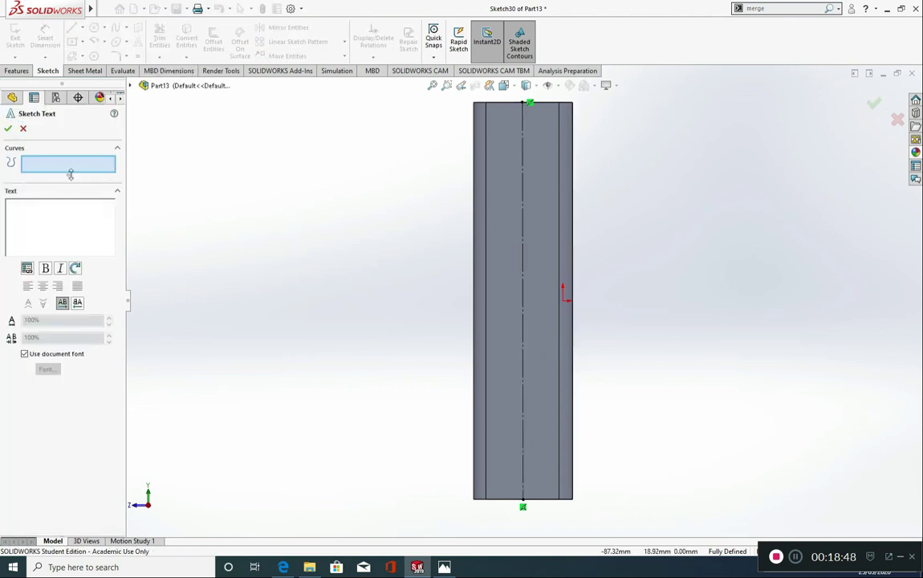
click(523, 381)
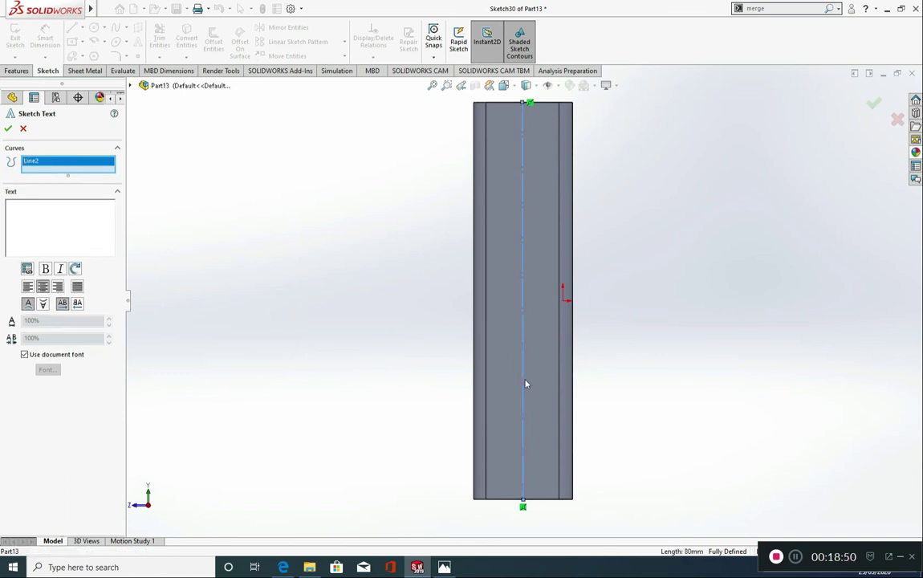
click(63, 226)
text(Solidworks)
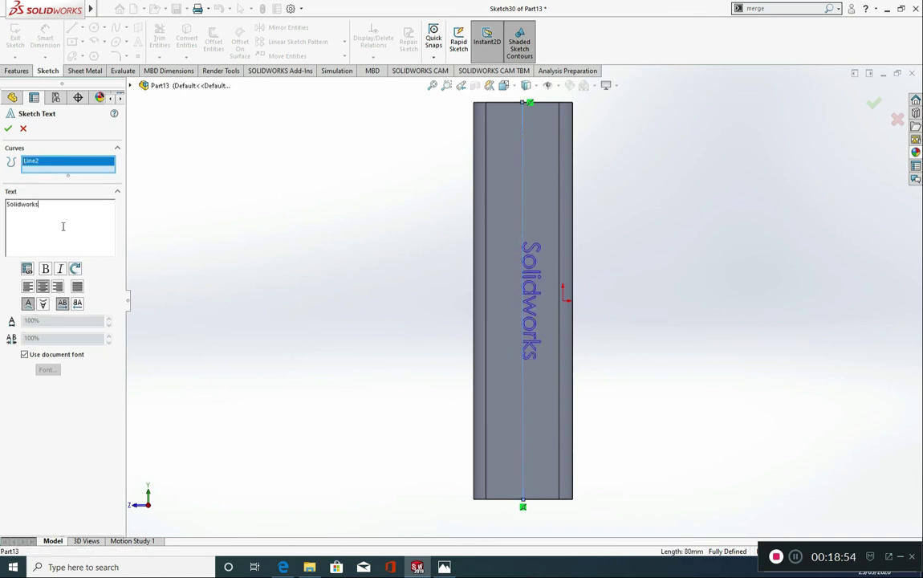
text( Station)
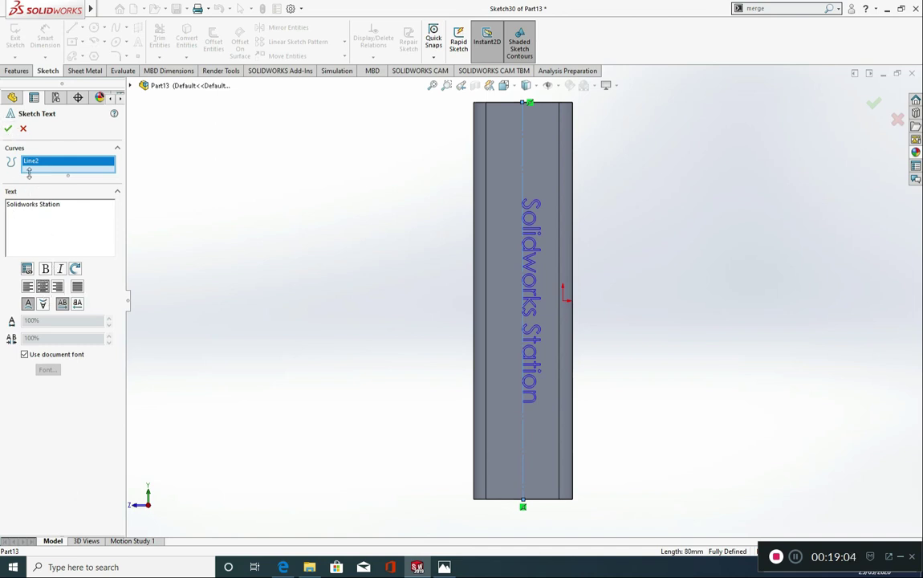
click(8, 130)
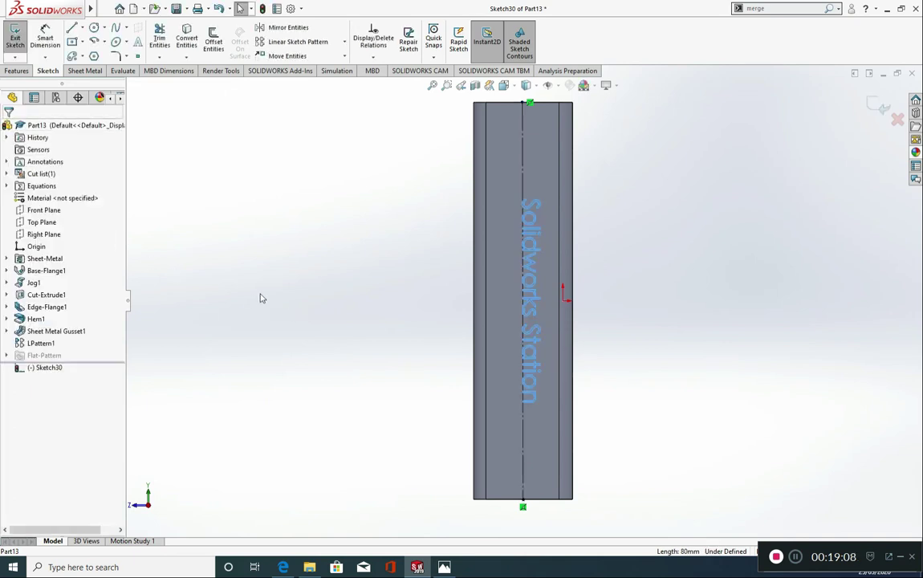
- Cut-extrude the flange lettering with a Blind depth of 0.1 mm
click(16, 71)
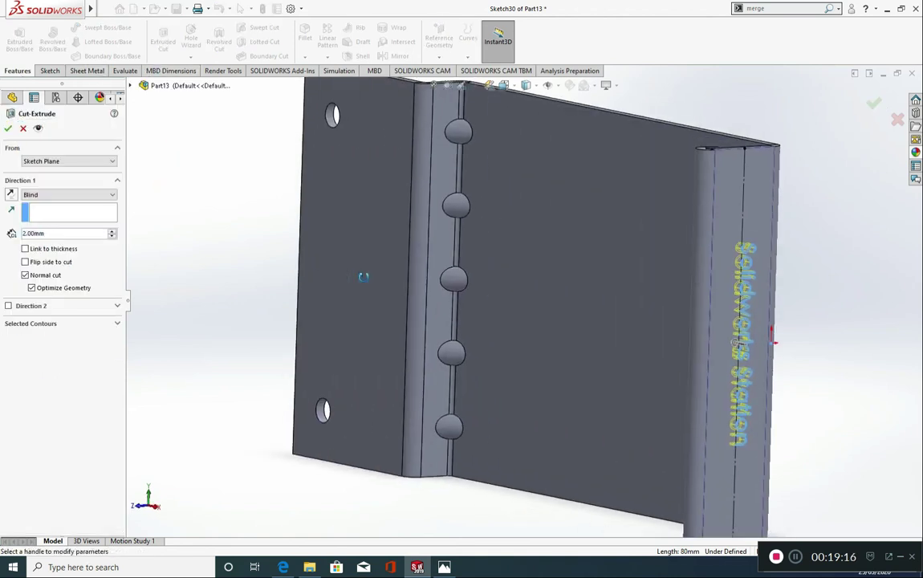
click(61, 233)
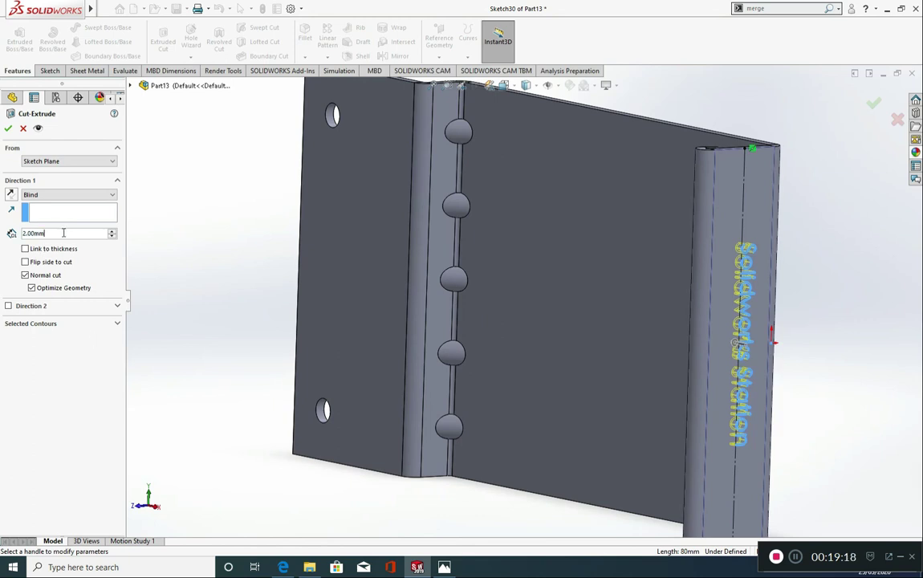
text(0.1)
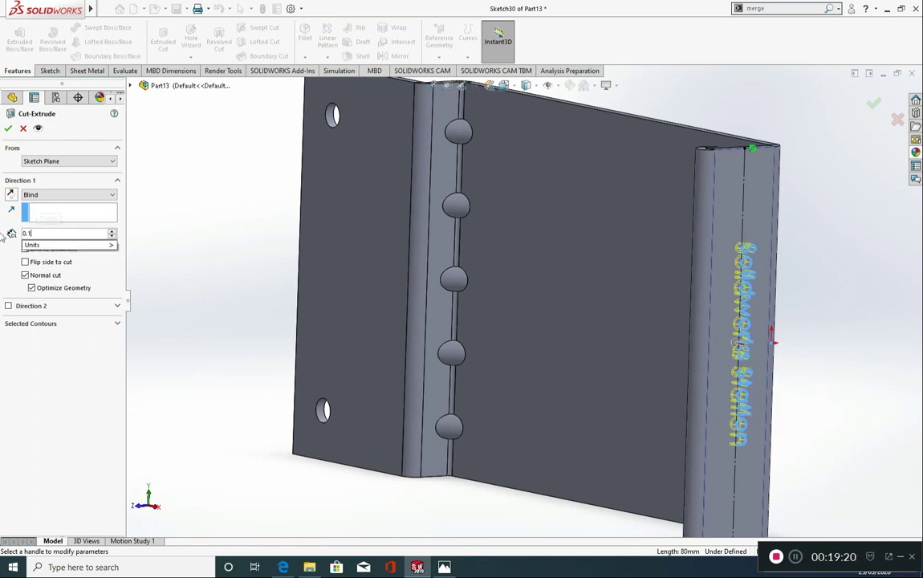
click(199, 305)
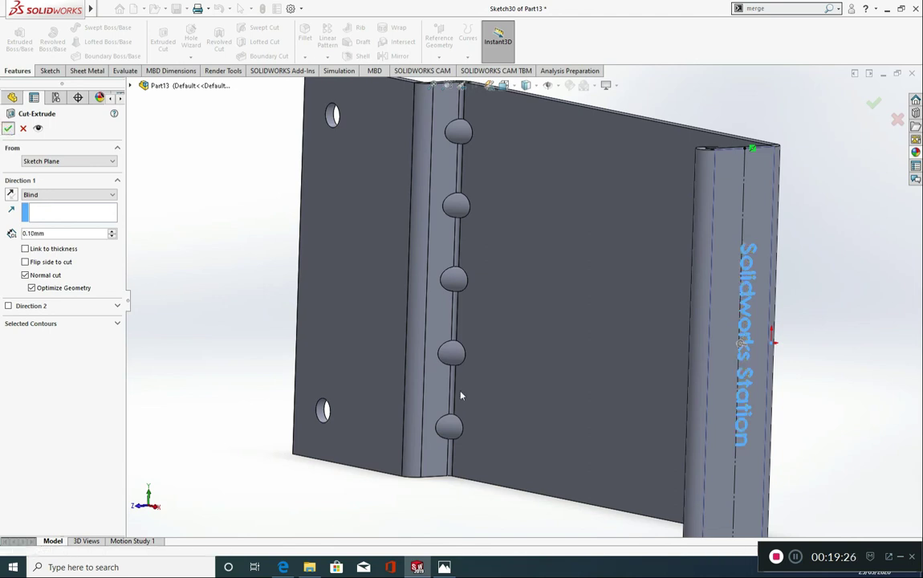
key(Return)
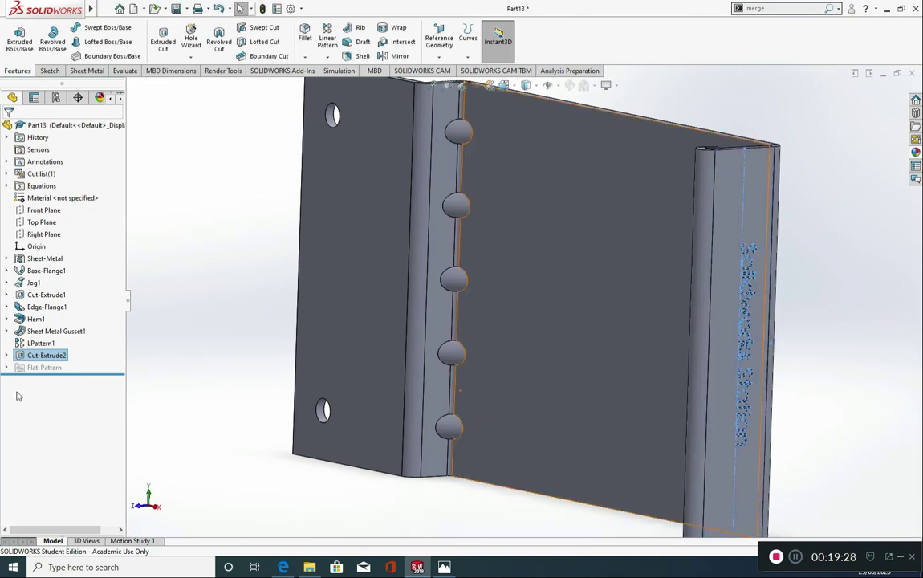
- Set the bracket to the isometric view and expand the Metal category of the appearances library
key(f)
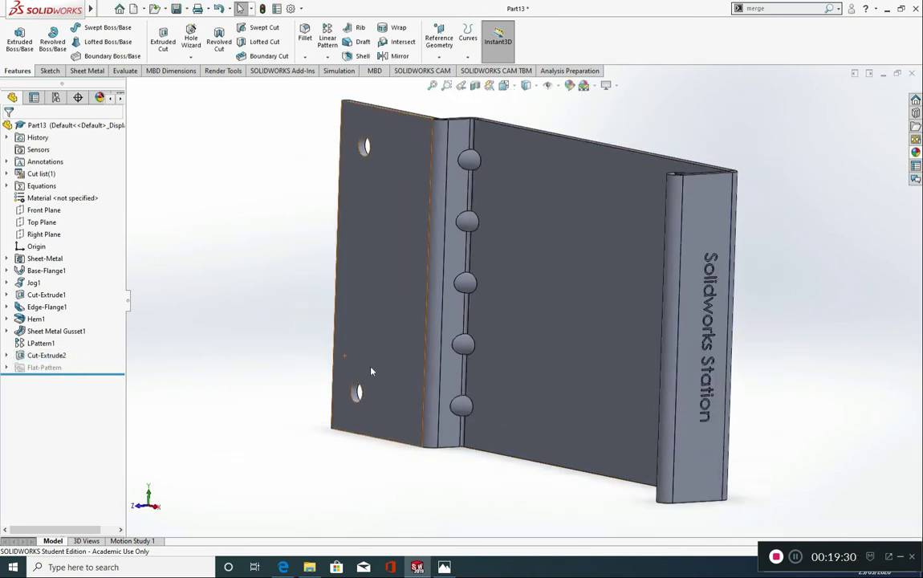
key(ctrl+7)
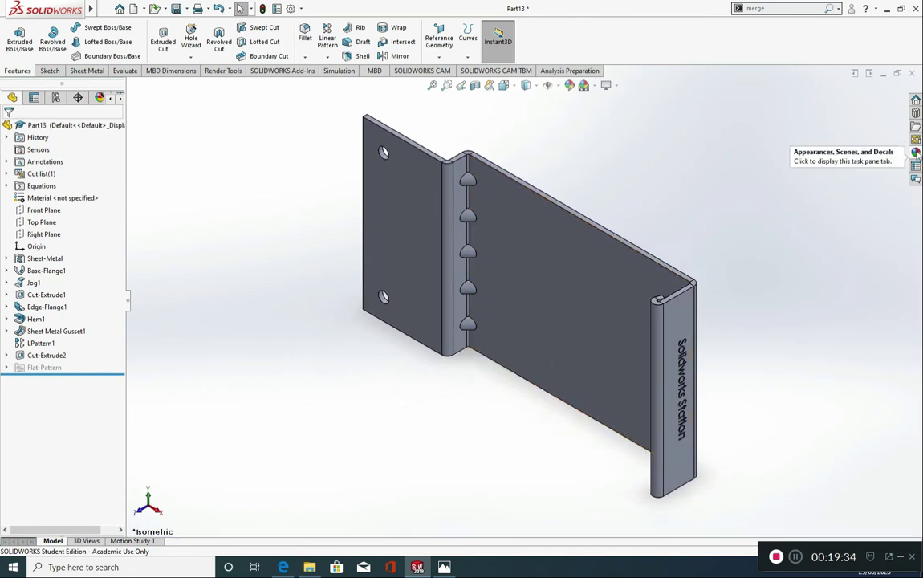
click(915, 153)
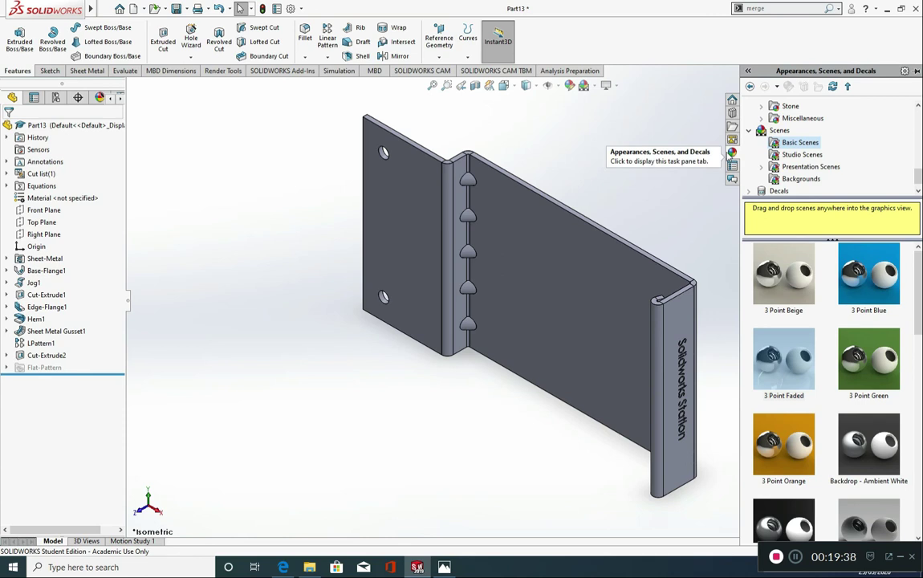
scroll(803, 141, up, 9)
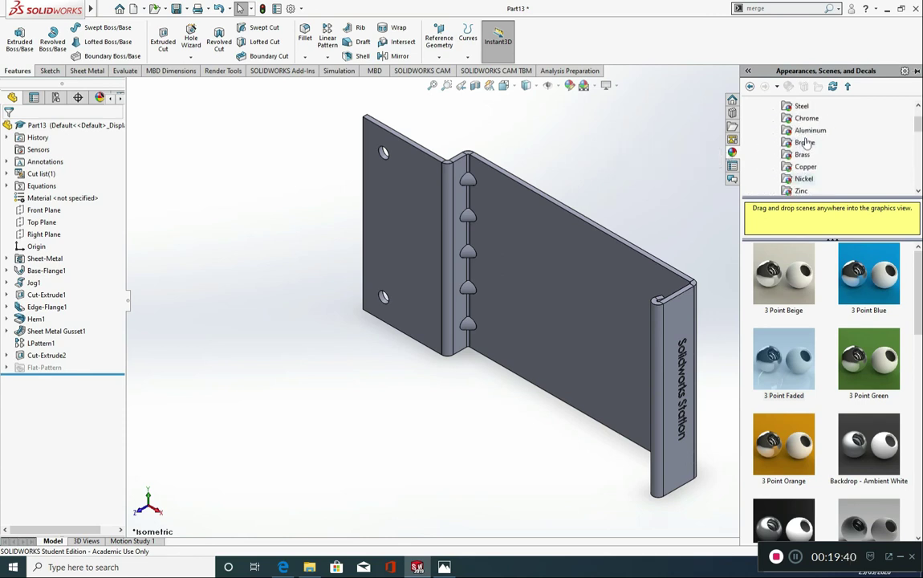
click(761, 130)
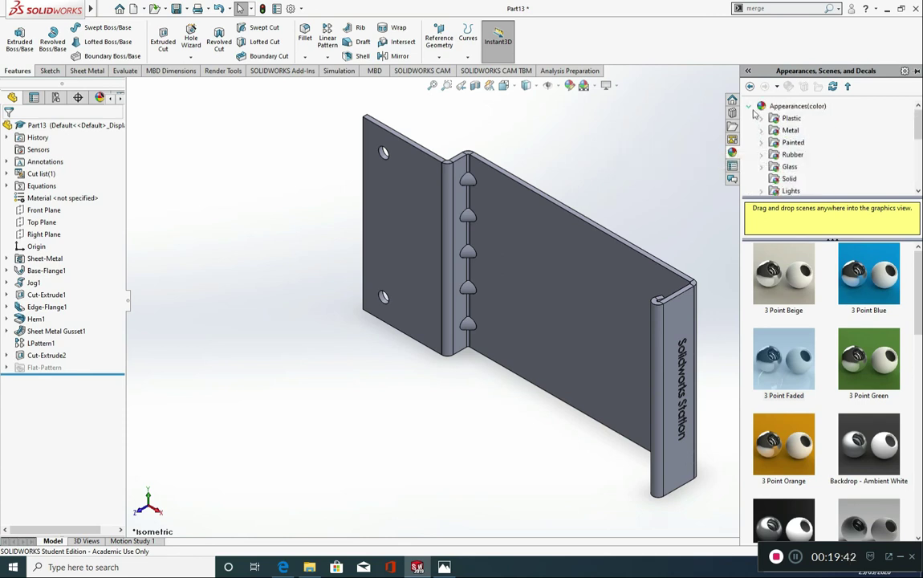
click(749, 107)
click(752, 119)
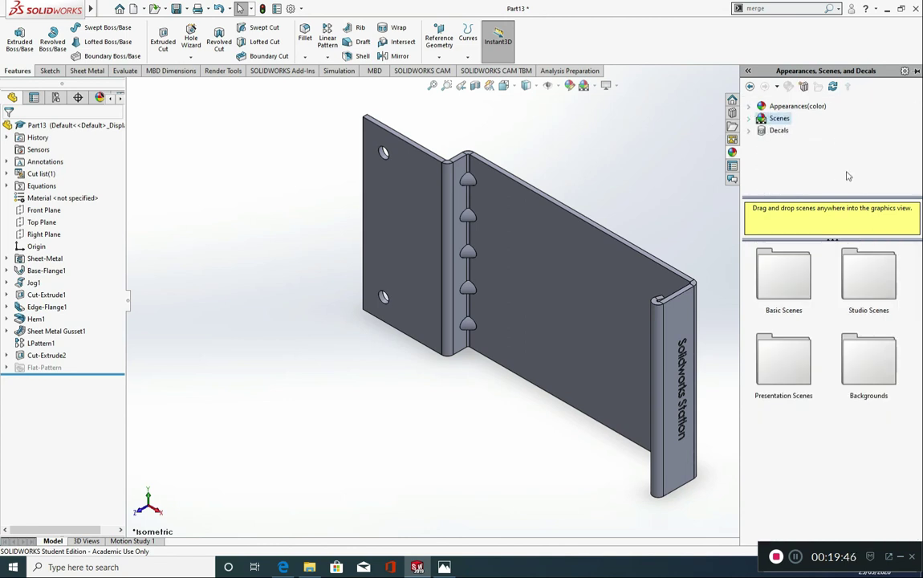
click(768, 107)
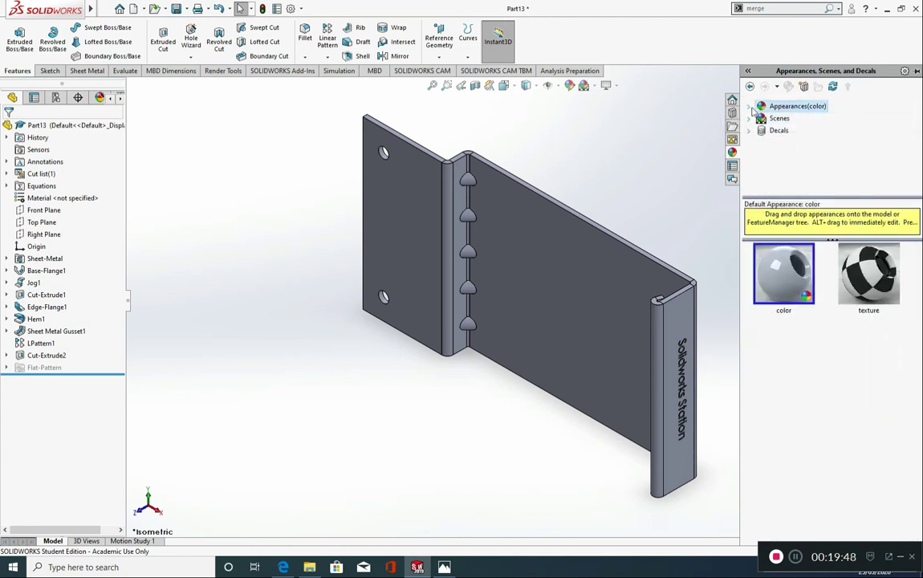
click(751, 108)
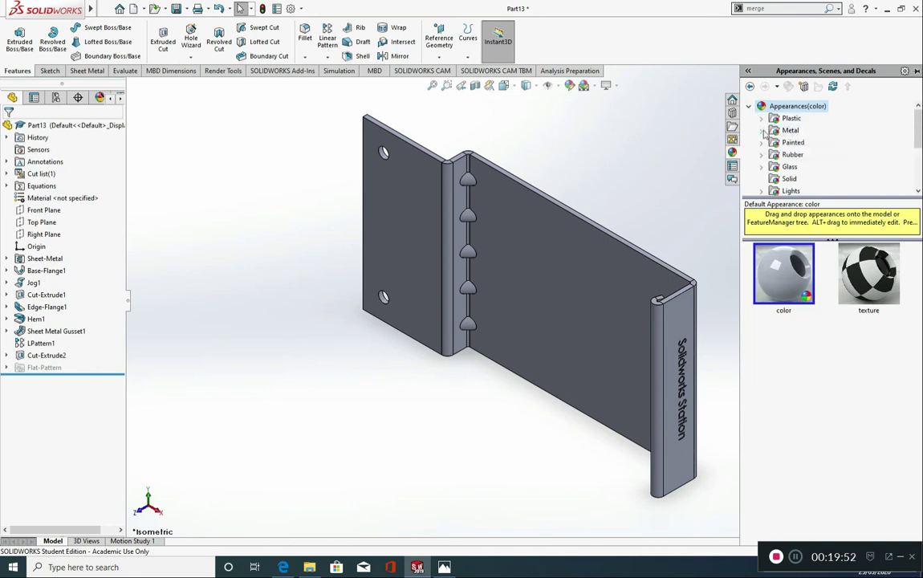
click(762, 131)
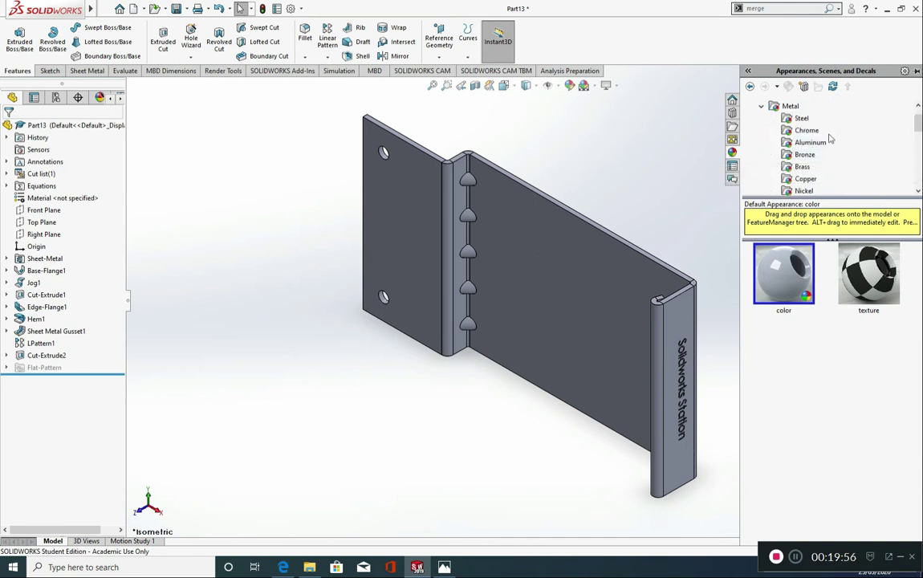
- Apply the brushed copper appearance from the Copper group to the bracket's entire body
click(805, 178)
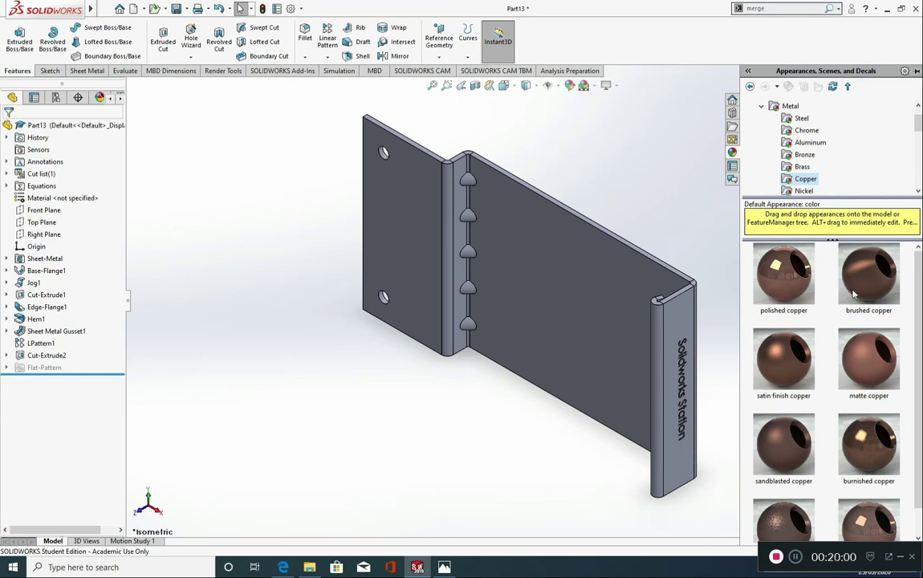
mouse_move(876, 297)
mouse_down()
mouse_move(871, 289)
mouse_move(576, 314)
mouse_up()
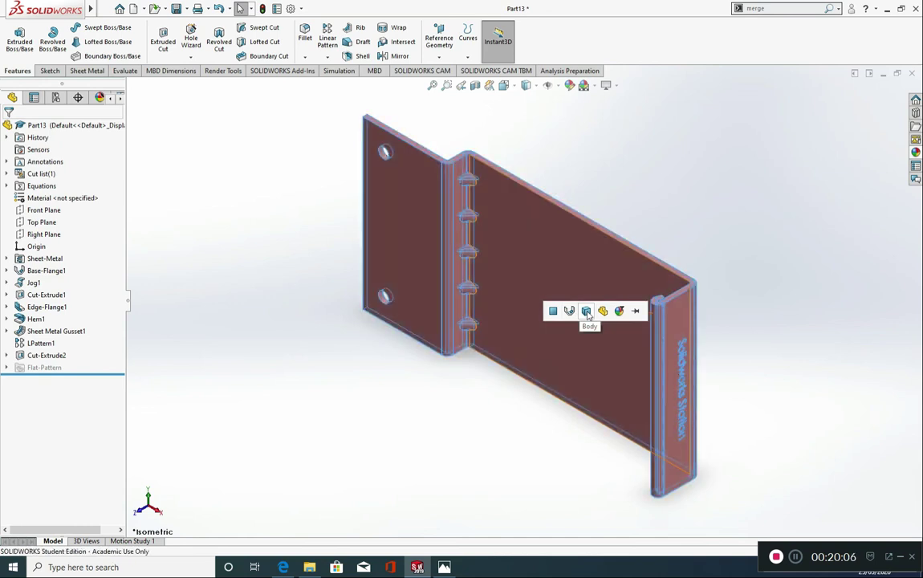
click(586, 311)
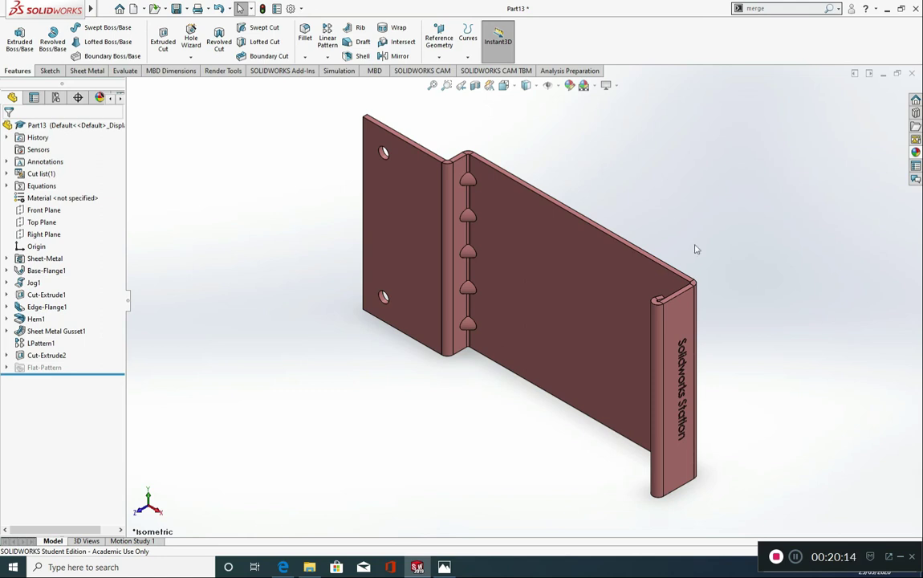
- Bring up the sheet metal commands for the bracket
click(86, 70)
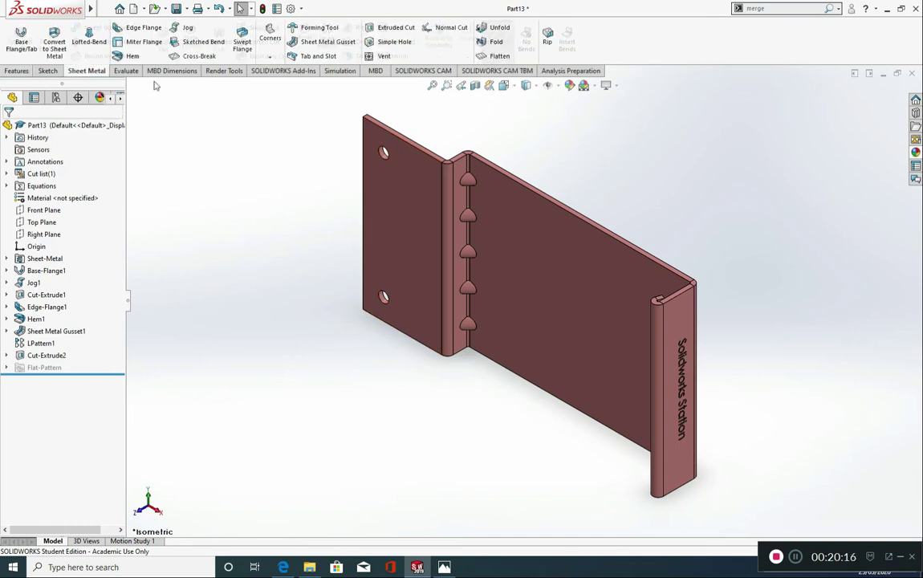